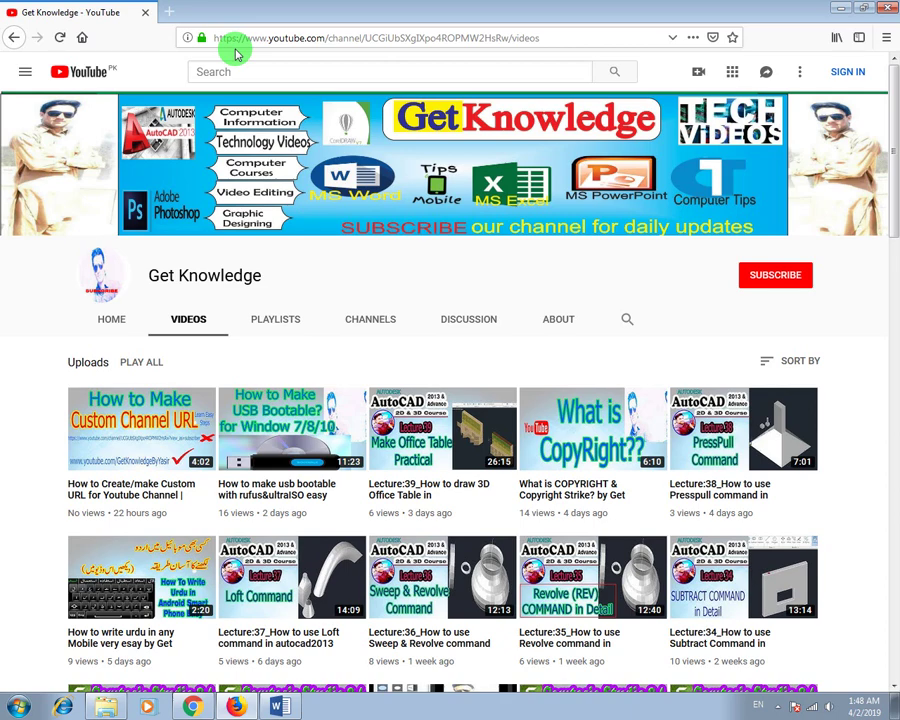
{"action": "key", "text": "ctrl+shift+p"}
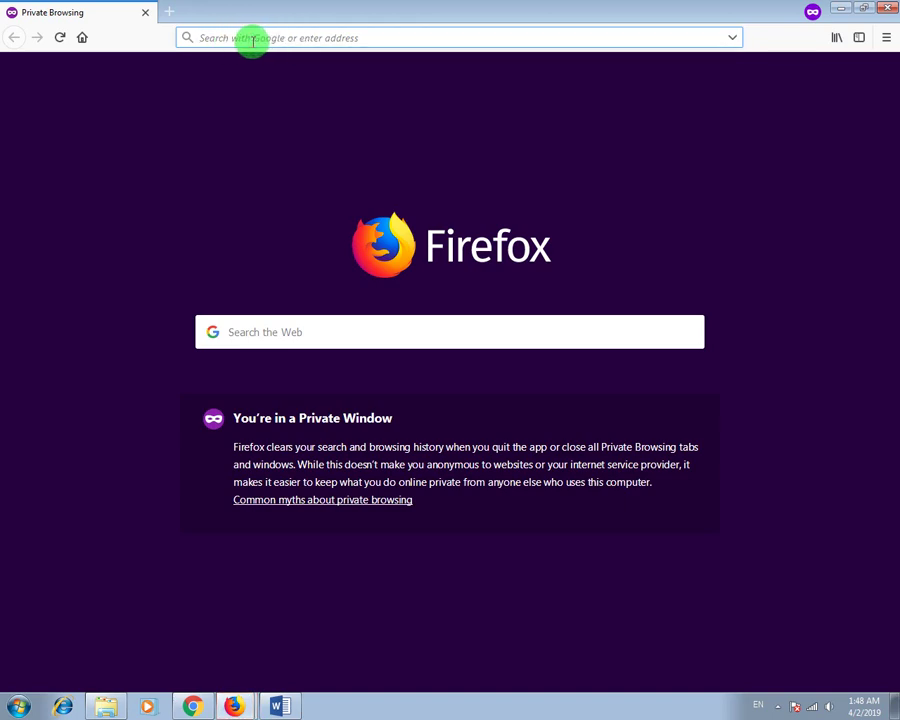
{"action": "left_click", "coordinate": [270, 40]}
{"action": "type", "text": "www.facebook"}
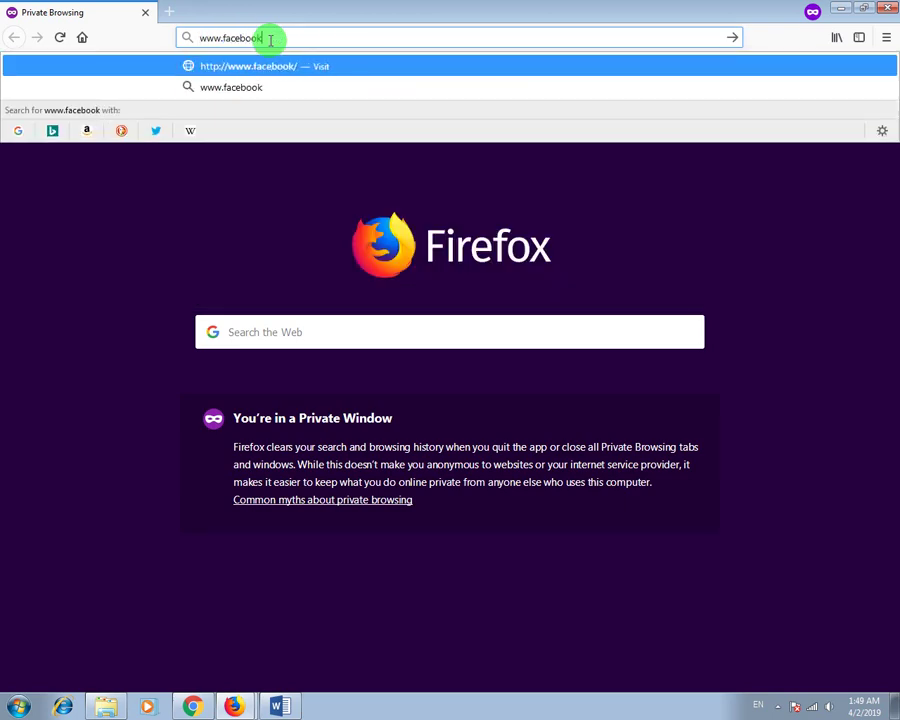
{"action": "type", "text": ".com"}
{"action": "key", "text": "Return"}
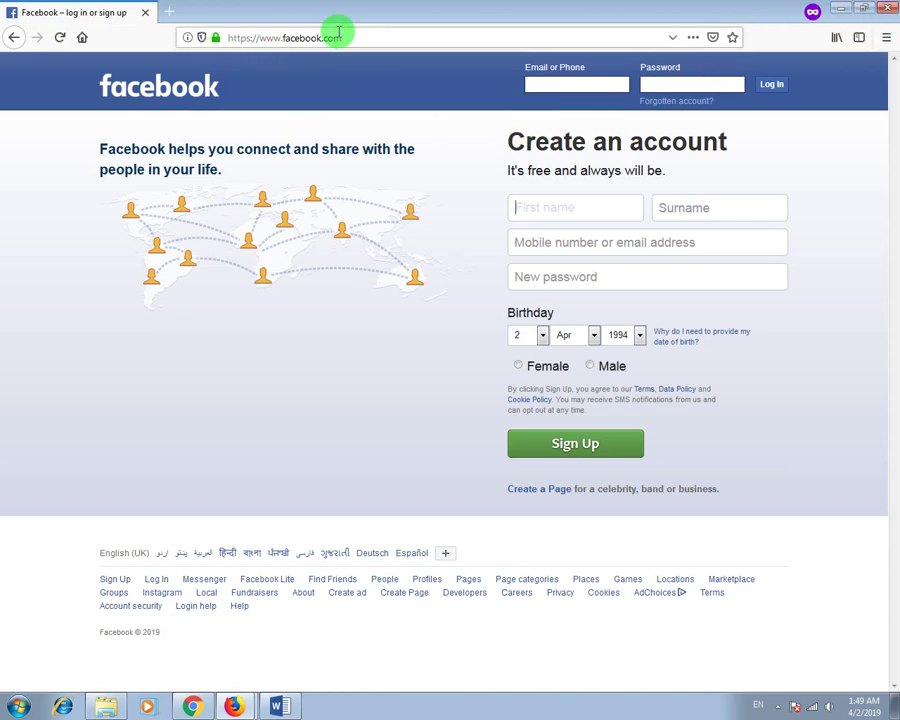
- Close the private window, minimize the remaining browser window, and close the Data (D:) folder window
{"action": "left_click", "coordinate": [885, 10]}
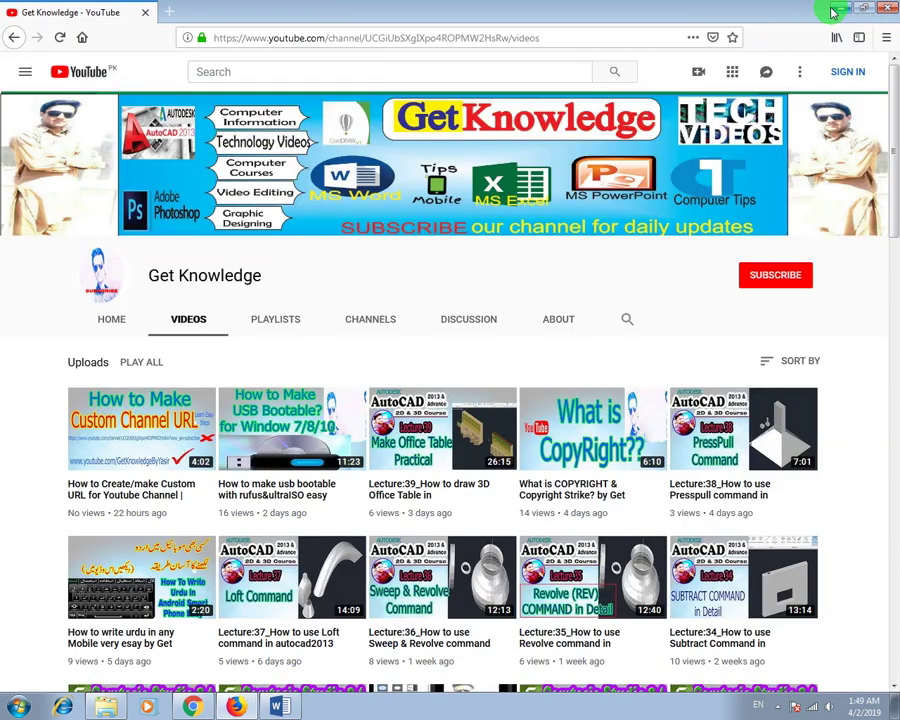
{"action": "left_click", "coordinate": [835, 12]}
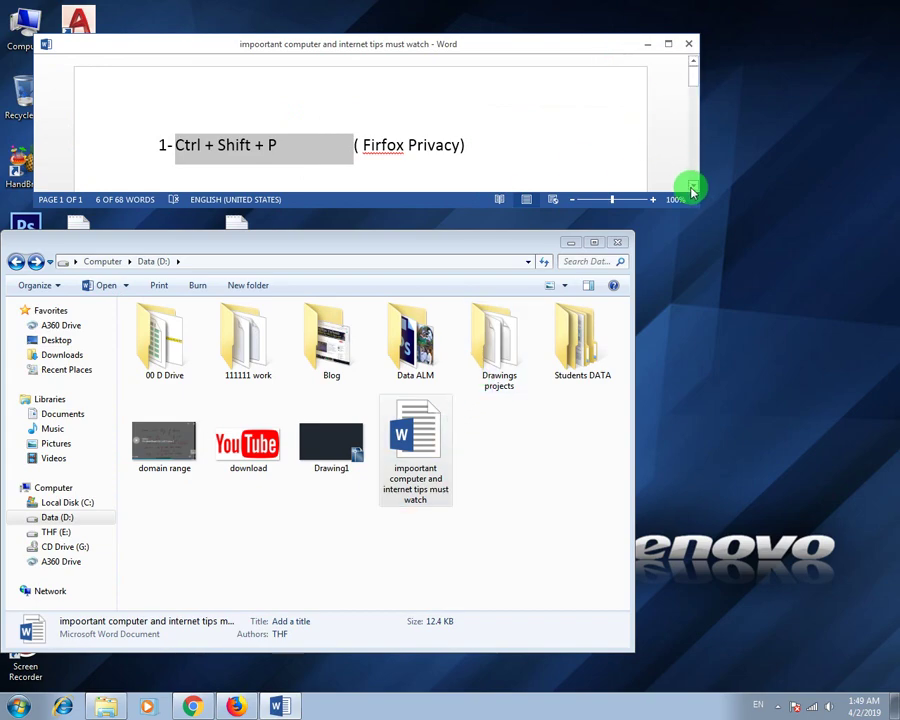
{"action": "left_click", "coordinate": [617, 242]}
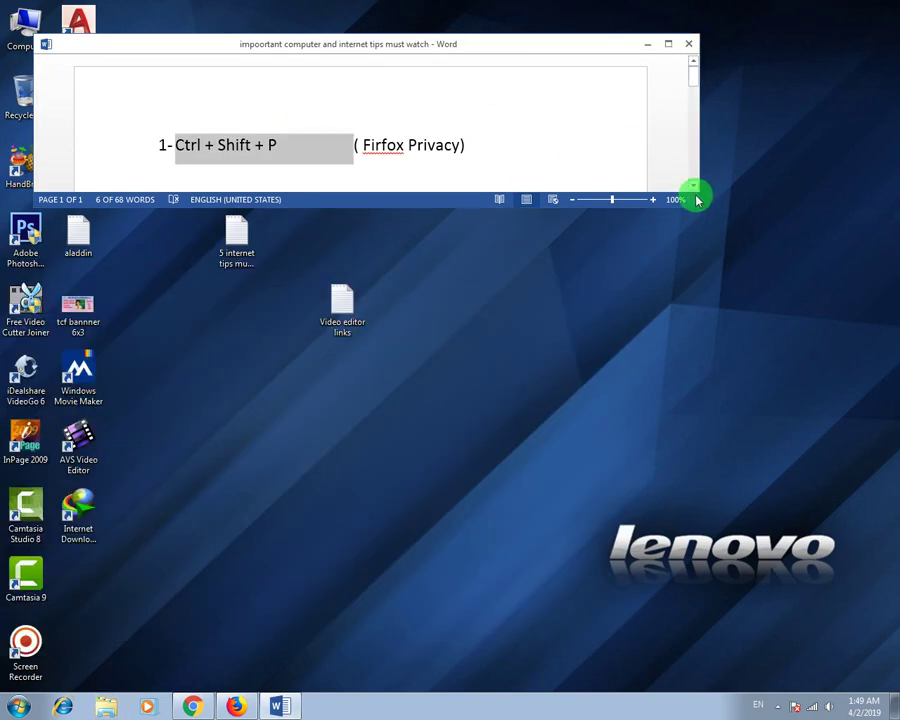
- Review the first two shortcut tips in the Word document, comparing the Firefox and Chrome private browsing entries
{"action": "scroll", "coordinate": [695, 188], "scroll_direction": "down", "scroll_amount": 2}
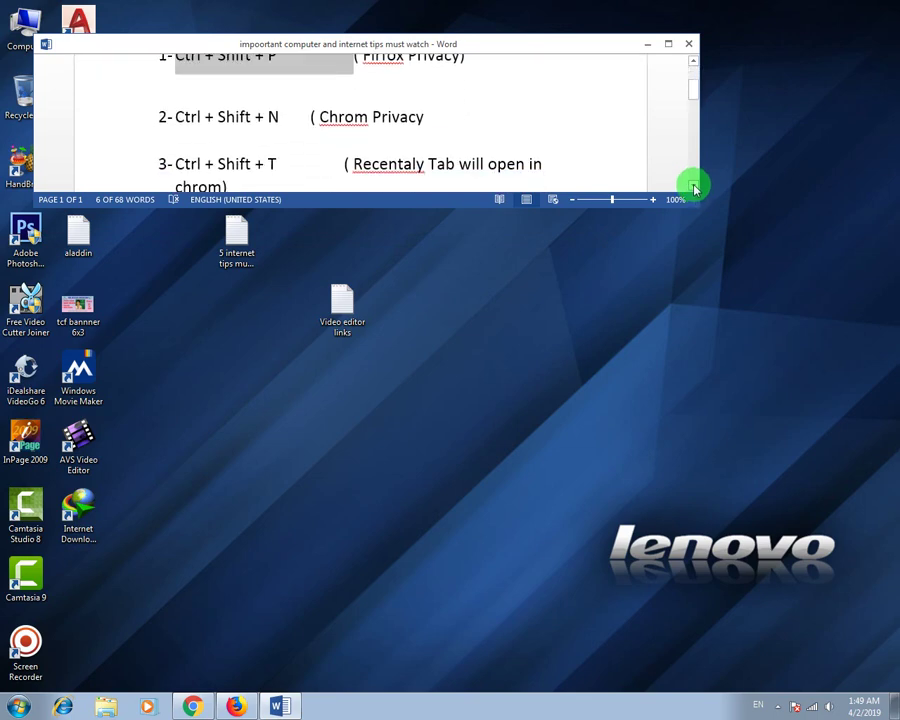
{"action": "scroll", "coordinate": [697, 60], "scroll_direction": "up", "scroll_amount": 2}
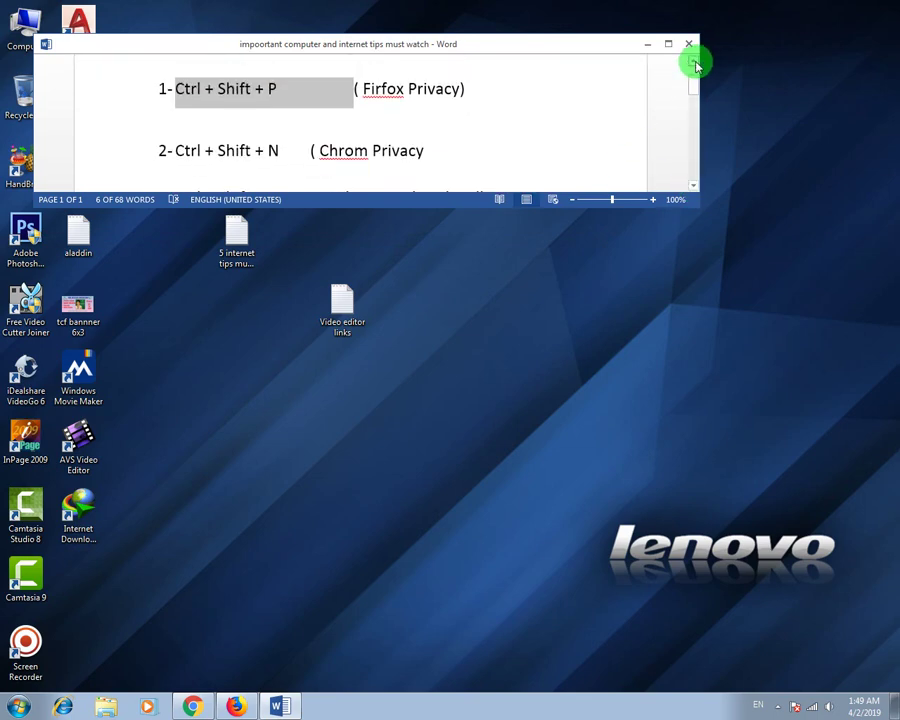
{"action": "left_click_drag", "start_coordinate": [424, 162], "coordinate": [301, 162]}
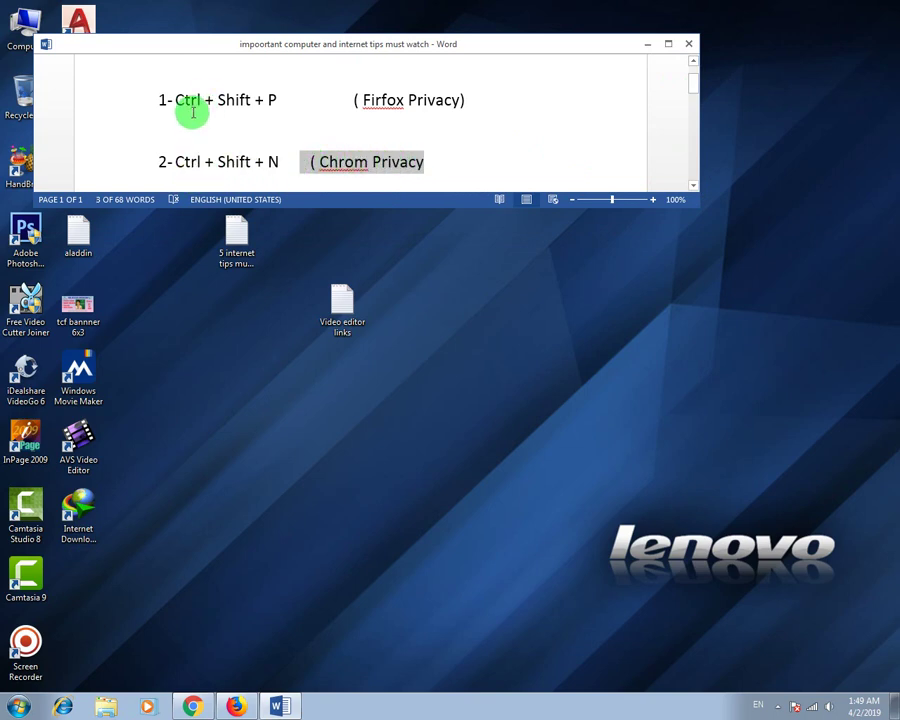
{"action": "left_click", "coordinate": [274, 105]}
{"action": "left_click", "coordinate": [190, 166]}
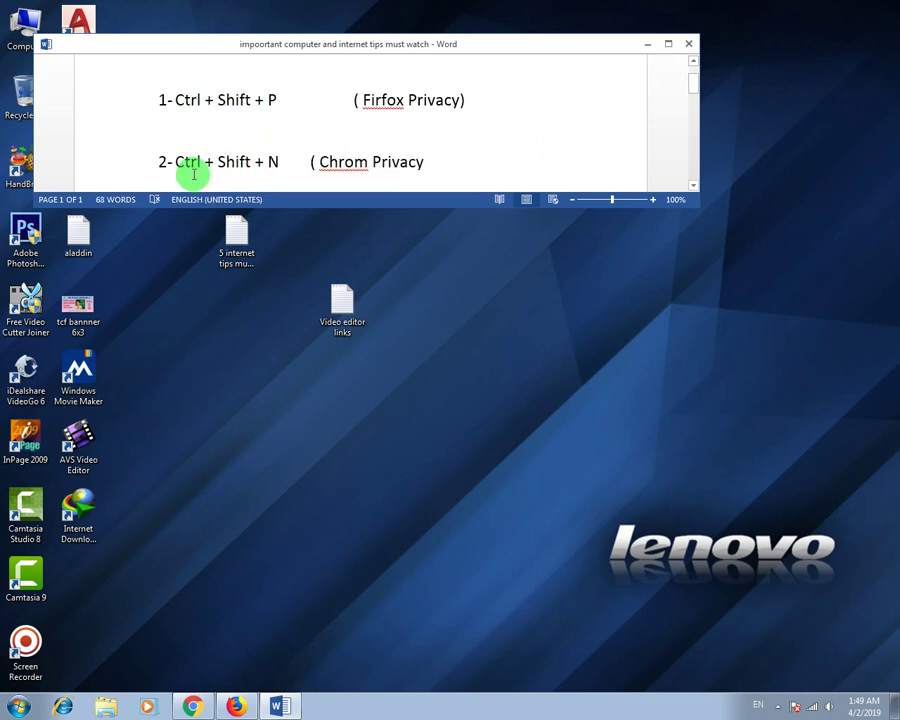
{"action": "left_click", "coordinate": [276, 165]}
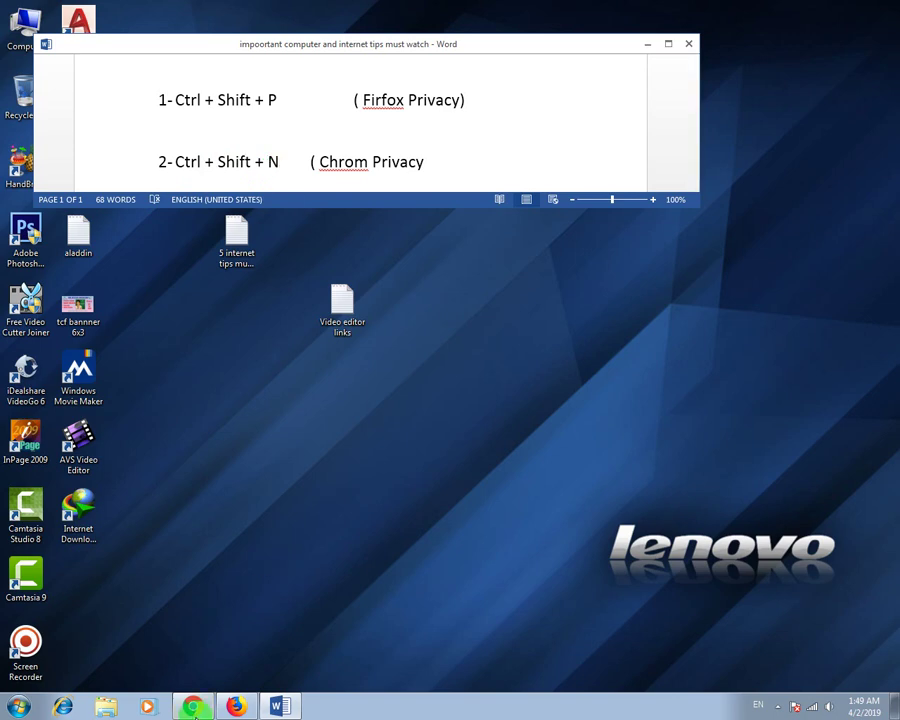
- Switch to Chrome, open an incognito window, and load the Get Knowledge channel's custom YouTube address
{"action": "left_click", "coordinate": [192, 706]}
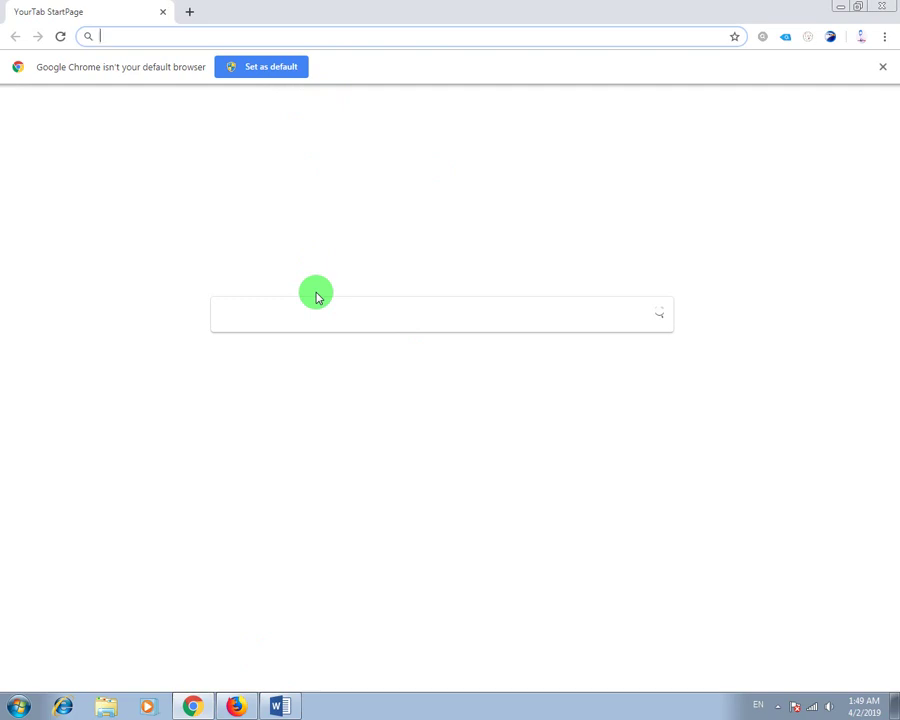
{"action": "key", "text": "ctrl+shift+n"}
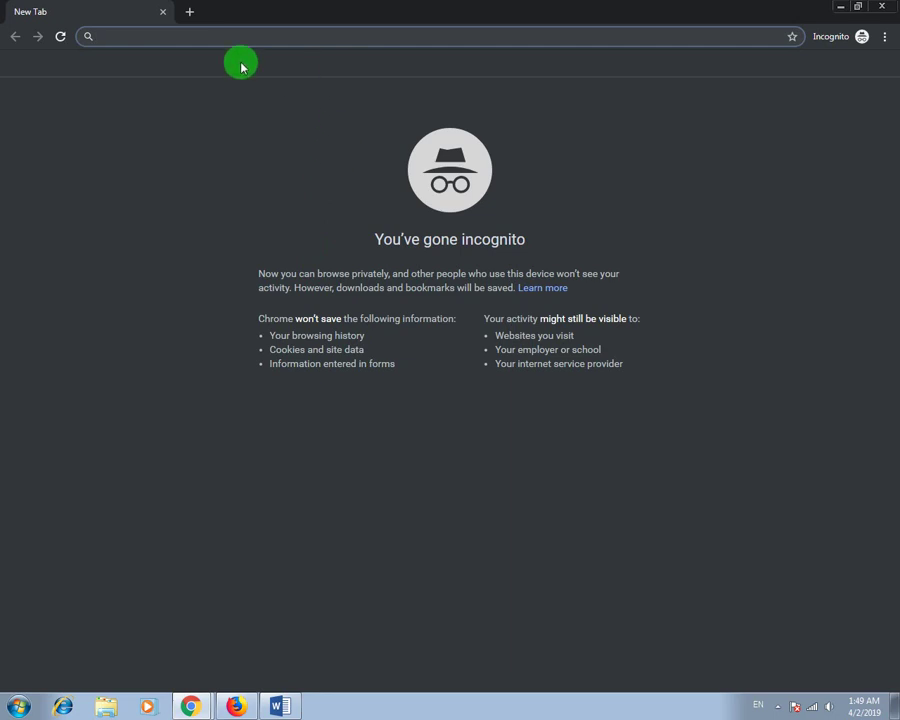
{"action": "type", "text": "www.youtube.com/account_advanced"}
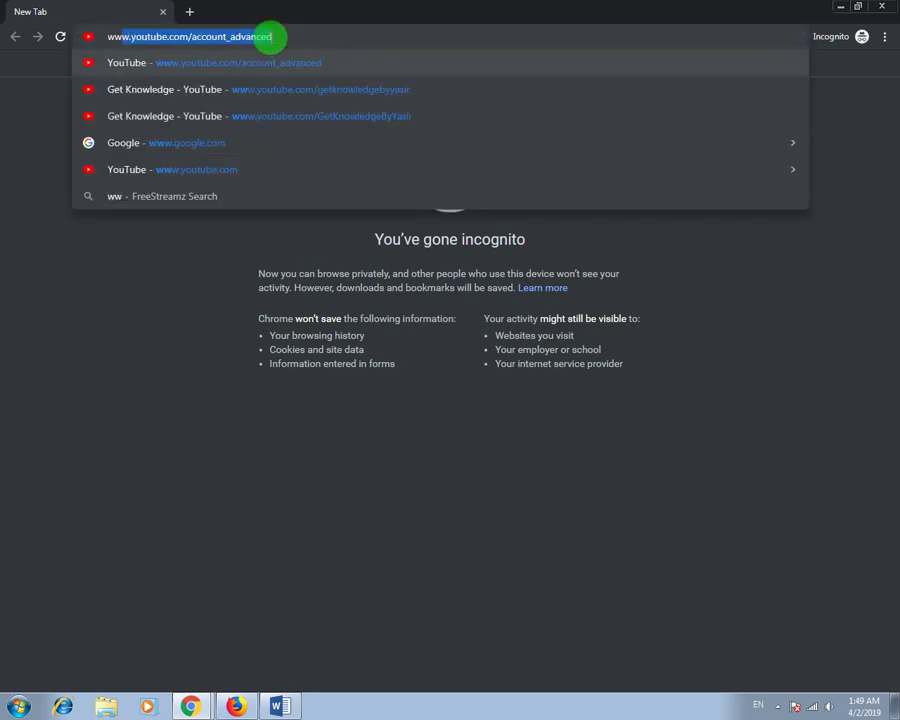
{"action": "left_click", "coordinate": [270, 36]}
{"action": "key", "text": "BackSpace"}
{"action": "key", "text": "BackSpace"}
{"action": "key", "text": "BackSpace"}
{"action": "key", "text": "BackSpace"}
{"action": "key", "text": "BackSpace"}
{"action": "key", "text": "BackSpace"}
{"action": "key", "text": "BackSpace"}
{"action": "key", "text": "BackSpace"}
{"action": "key", "text": "BackSpace"}
{"action": "key", "text": "BackSpace"}
{"action": "key", "text": "BackSpace"}
{"action": "key", "text": "BackSpace"}
{"action": "key", "text": "BackSpace"}
{"action": "key", "text": "BackSpace"}
{"action": "key", "text": "BackSpace"}
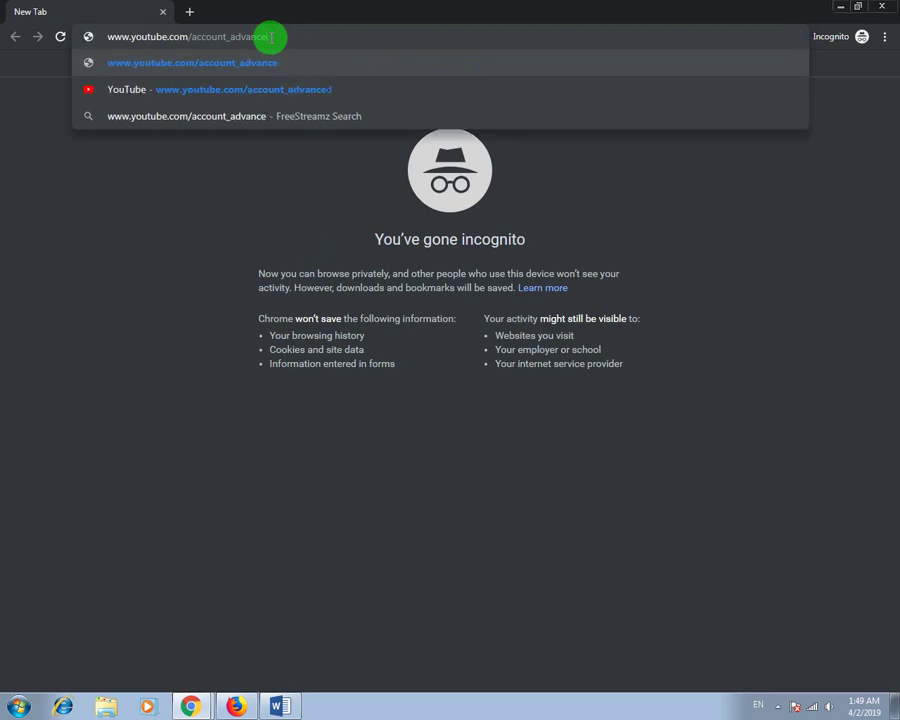
{"action": "key", "text": "BackSpace"}
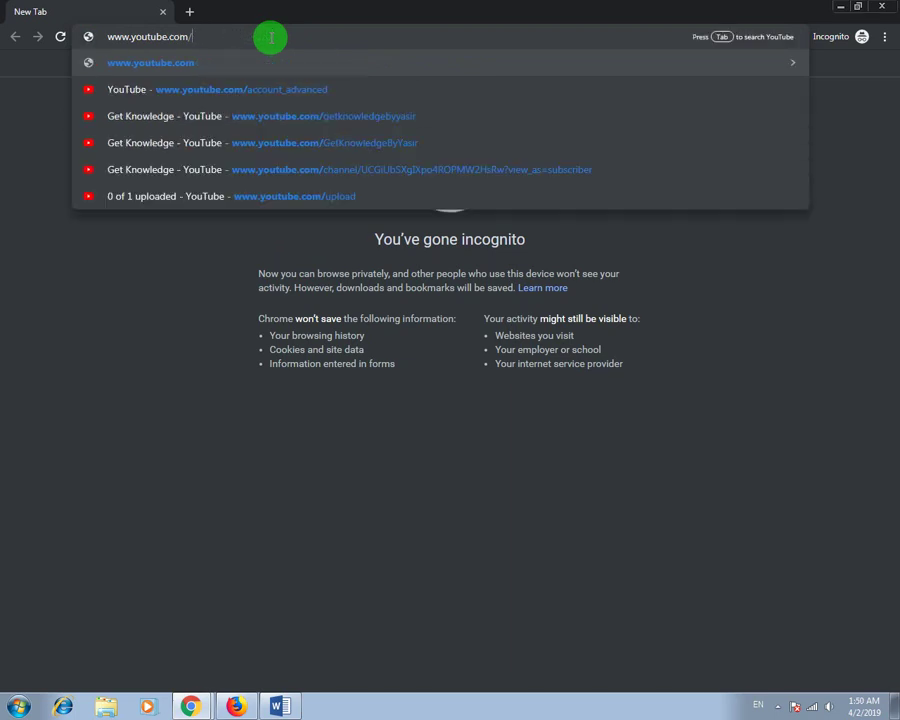
{"action": "type", "text": "get"}
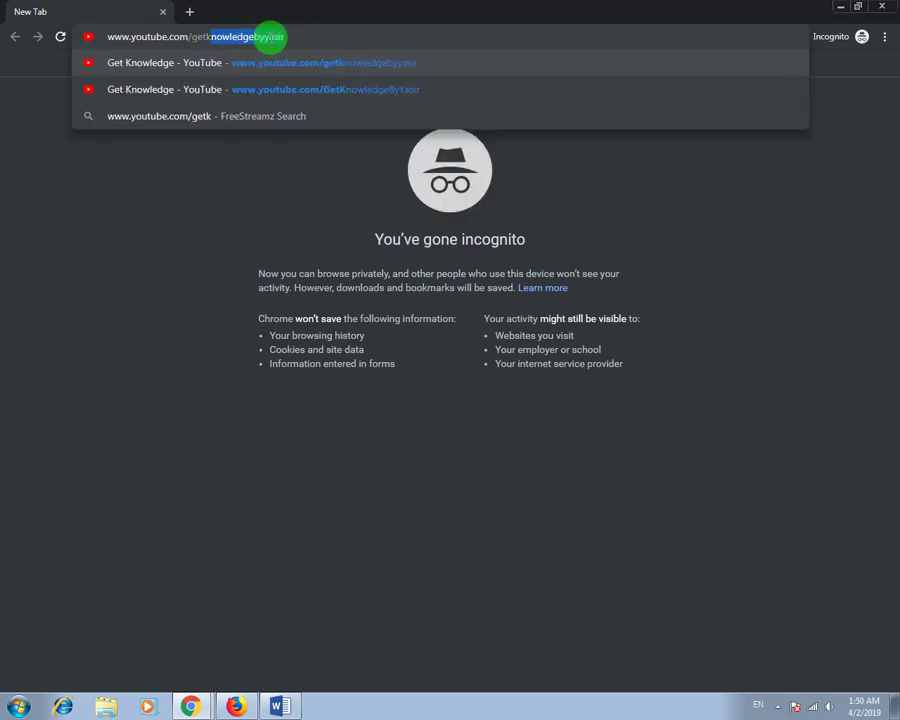
{"action": "type", "text": "k"}
{"action": "key", "text": "Return"}
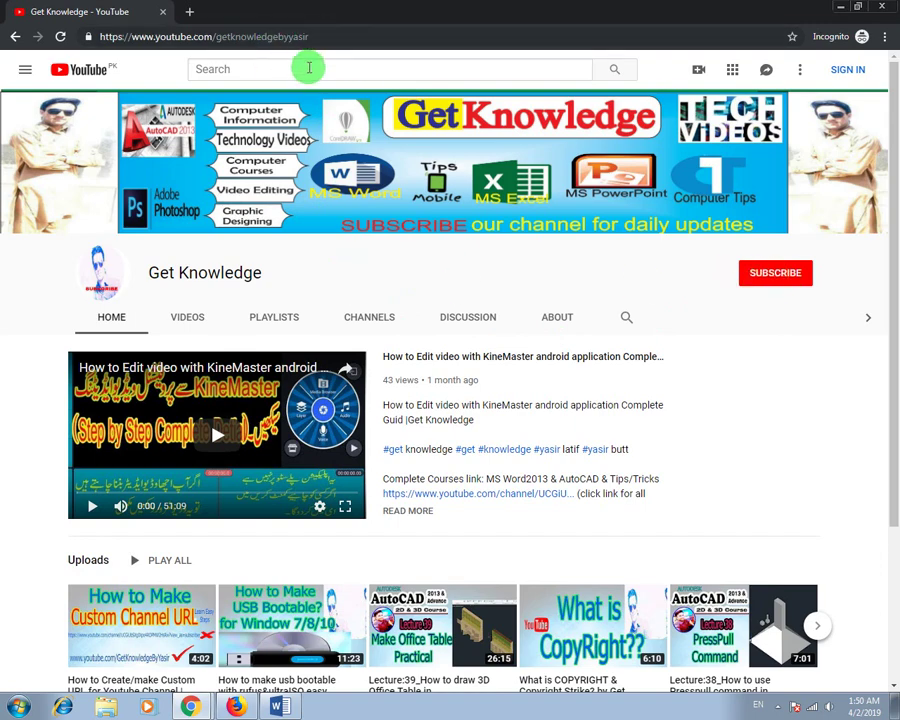
- Close the incognito window and bring tip 3 of the Word document into view in a shortened Word window
{"action": "left_click", "coordinate": [313, 37]}
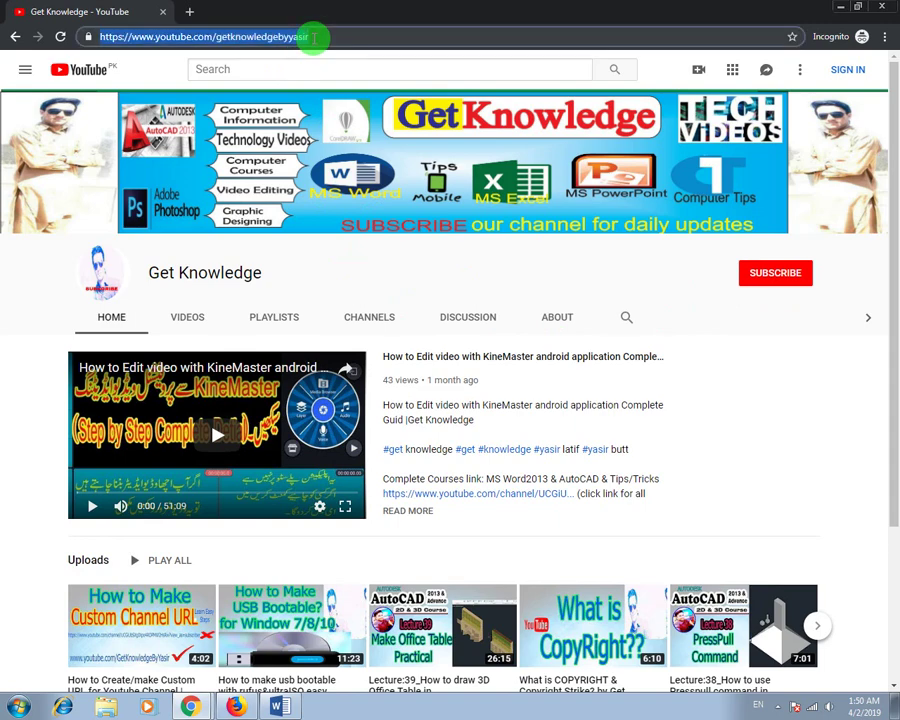
{"action": "left_click", "coordinate": [880, 8]}
{"action": "left_click", "coordinate": [281, 706]}
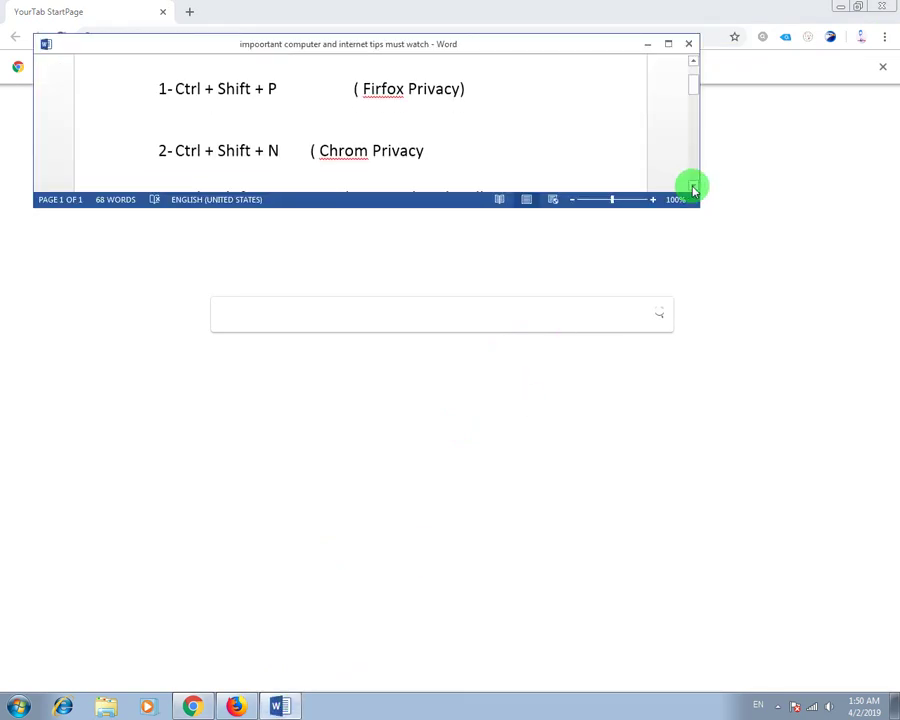
{"action": "left_click_drag", "start_coordinate": [655, 202], "coordinate": [649, 137]}
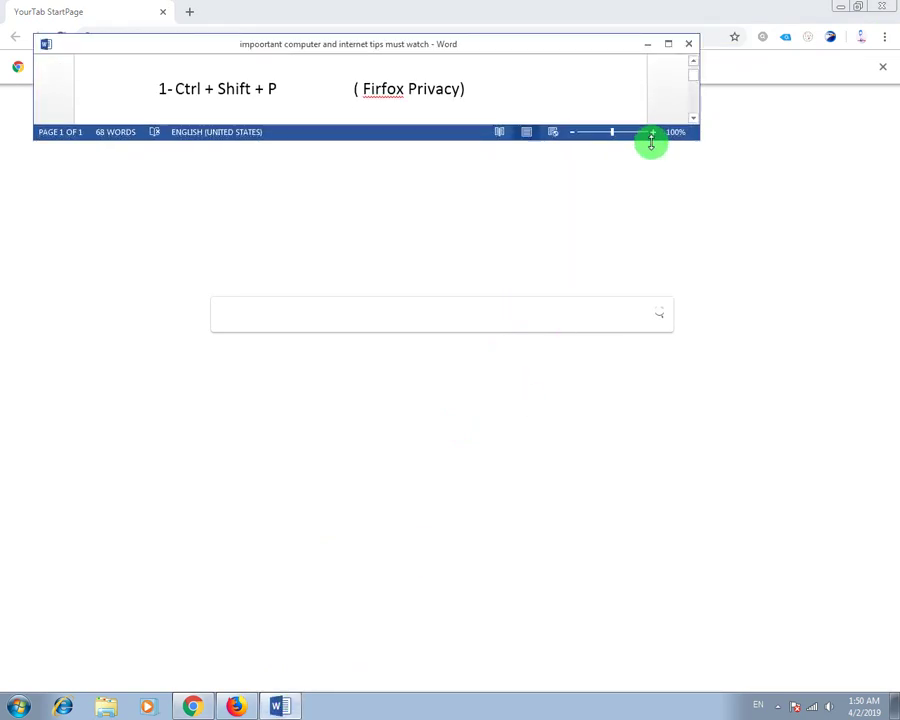
{"action": "left_click", "coordinate": [694, 118]}
{"action": "left_click", "coordinate": [694, 118]}
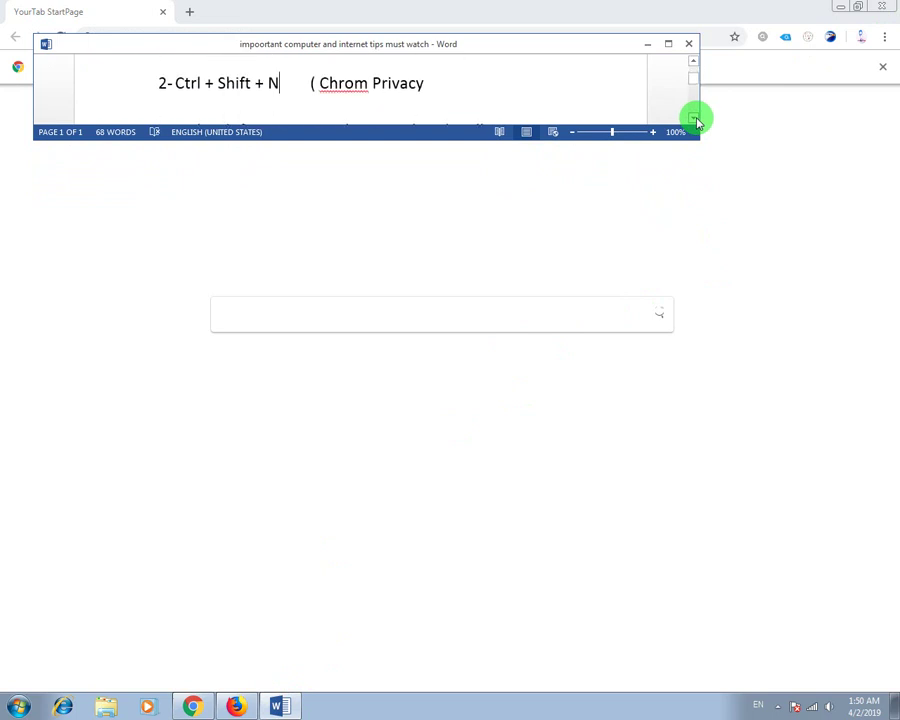
{"action": "left_click", "coordinate": [694, 118]}
{"action": "left_click", "coordinate": [694, 118]}
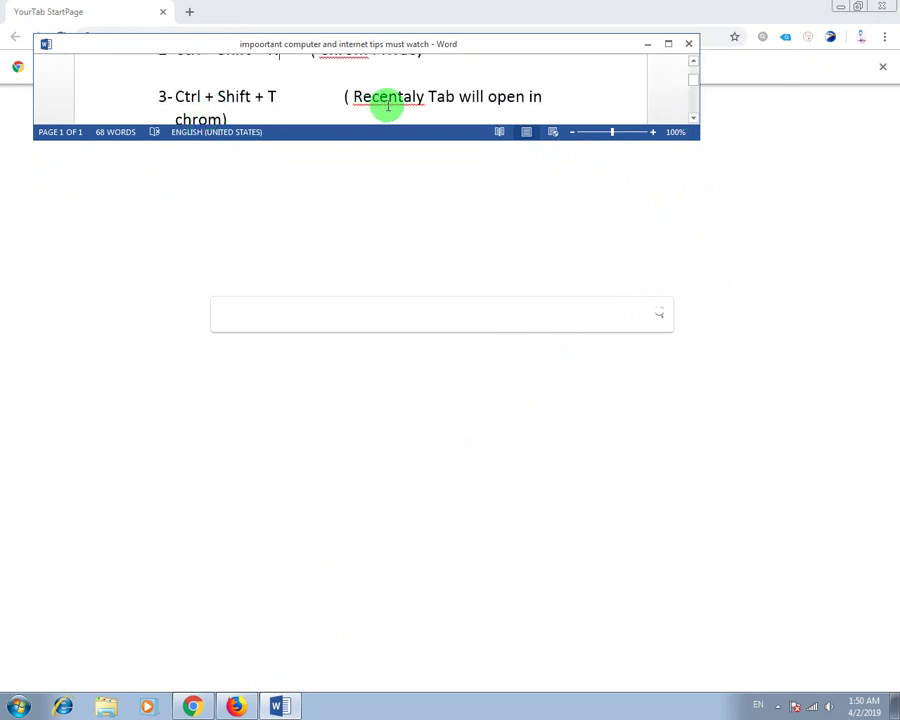
- Return to Chrome and load facebook.com in the current tab
{"action": "left_click", "coordinate": [456, 17]}
{"action": "type", "text": "facebook.com"}
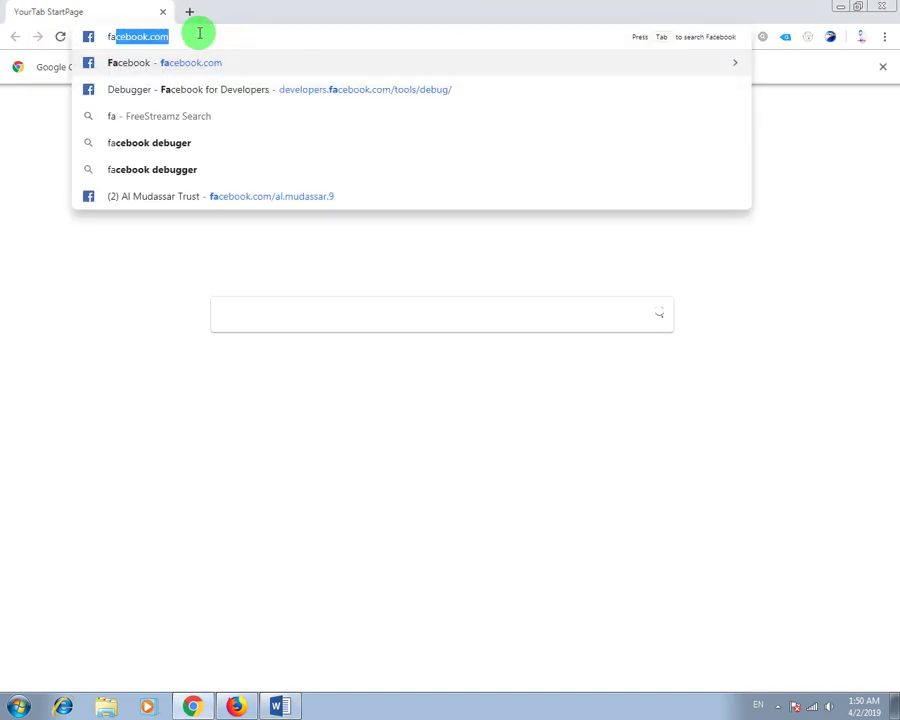
{"action": "key", "text": "Return"}
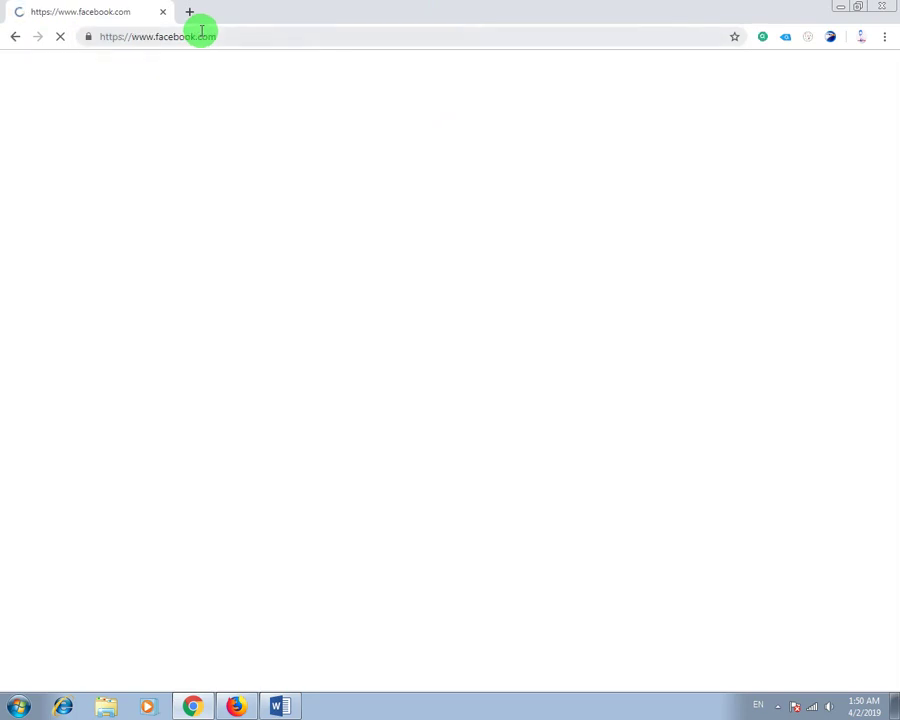
- Open a new tab and load the Get Knowledge channel's custom YouTube address
{"action": "left_click", "coordinate": [190, 12]}
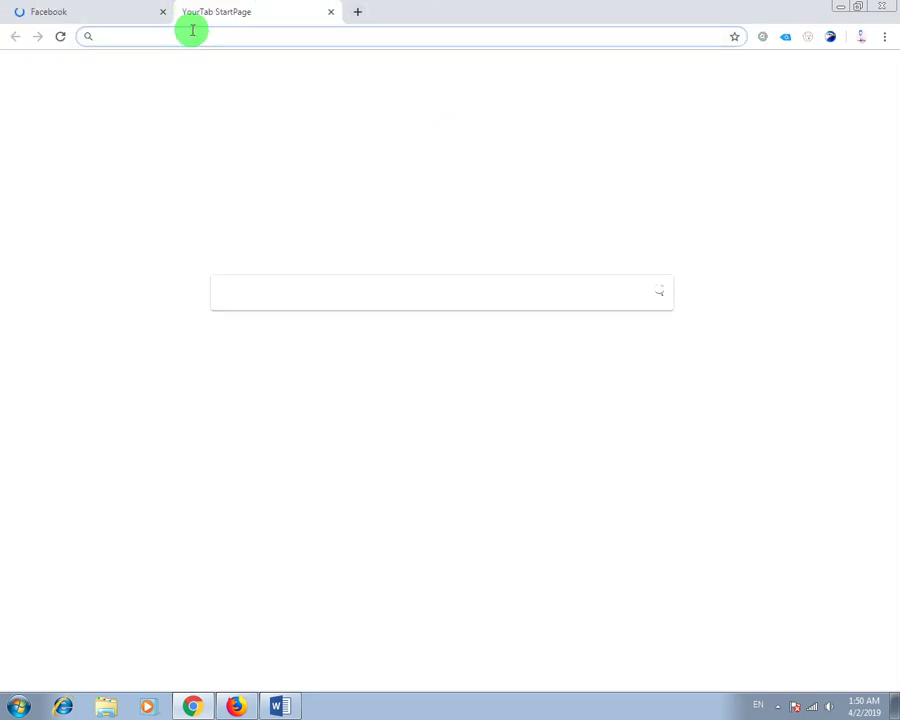
{"action": "type", "text": "you"}
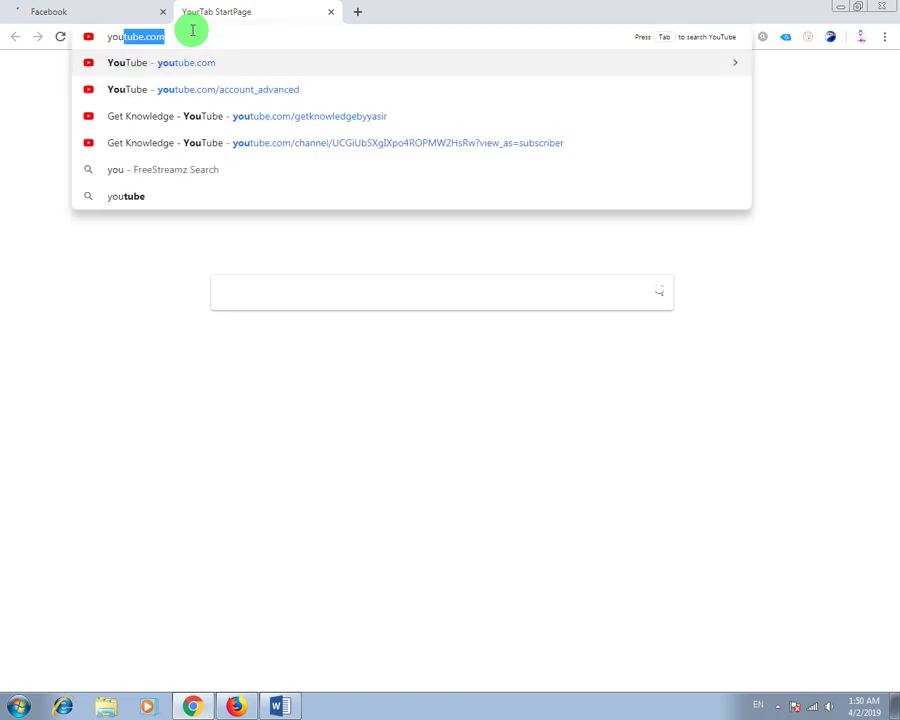
{"action": "key", "text": "Right"}
{"action": "type", "text": "/get"}
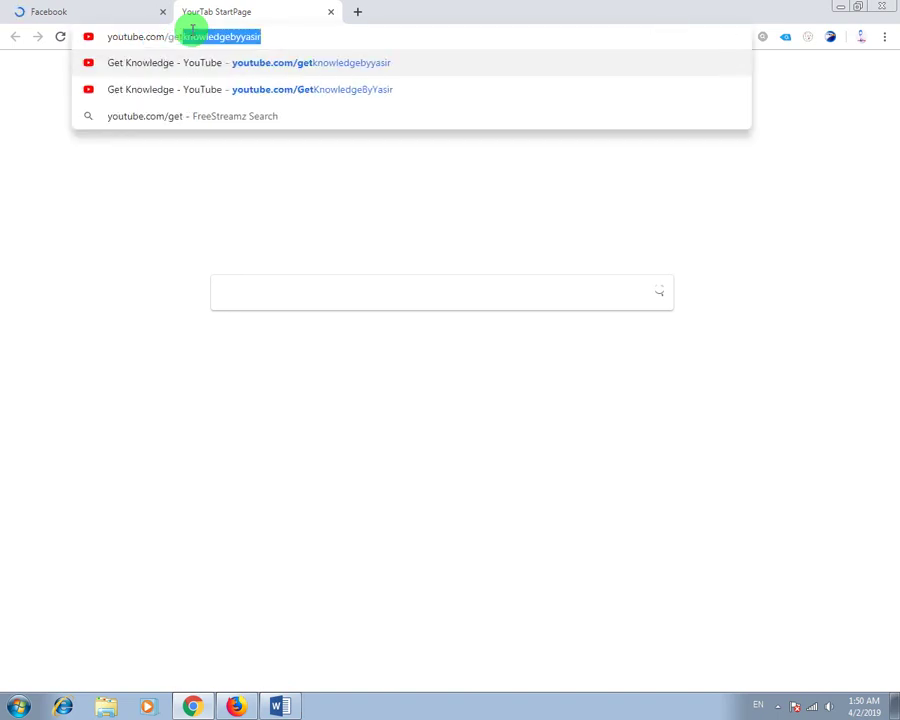
{"action": "key", "text": "Return"}
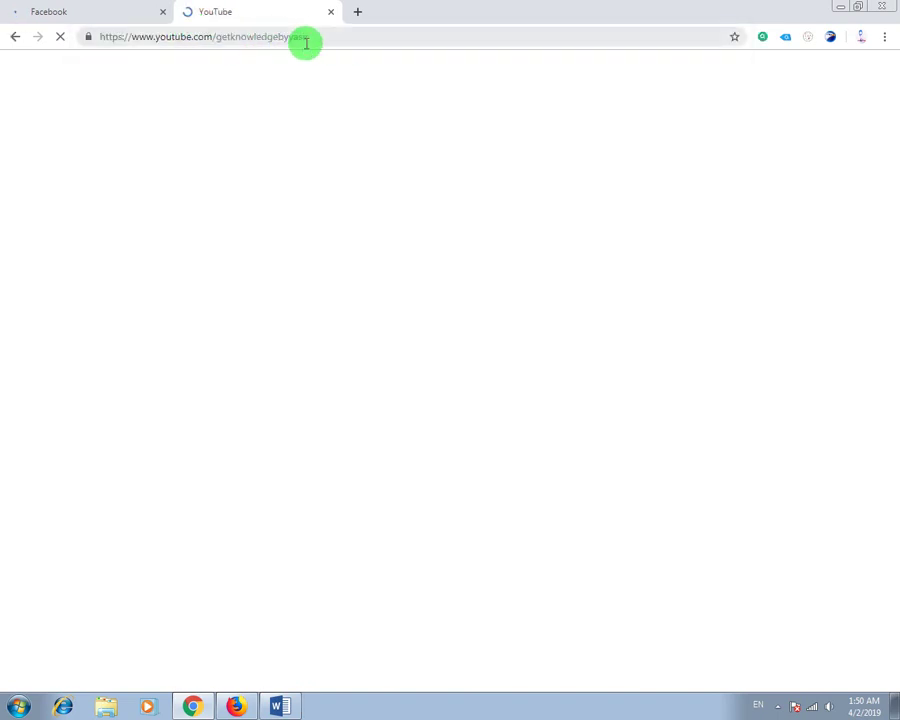
- Switch back and forth between the Facebook and YouTube channel tabs to check both pages
{"action": "left_click", "coordinate": [112, 20]}
{"action": "left_click", "coordinate": [249, 16]}
{"action": "left_click", "coordinate": [127, 20]}
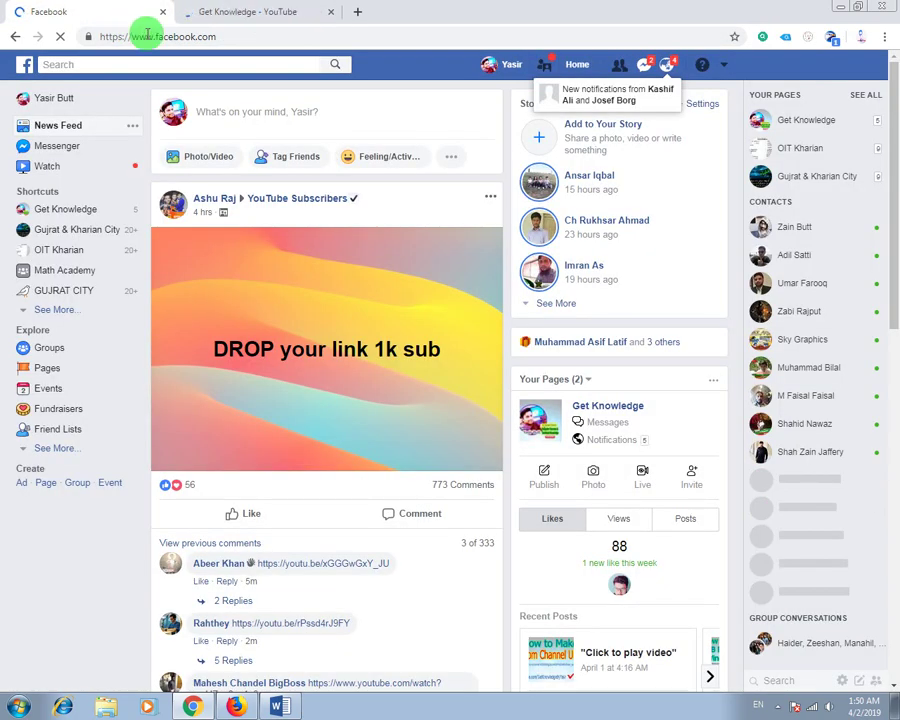
{"action": "left_click", "coordinate": [280, 16]}
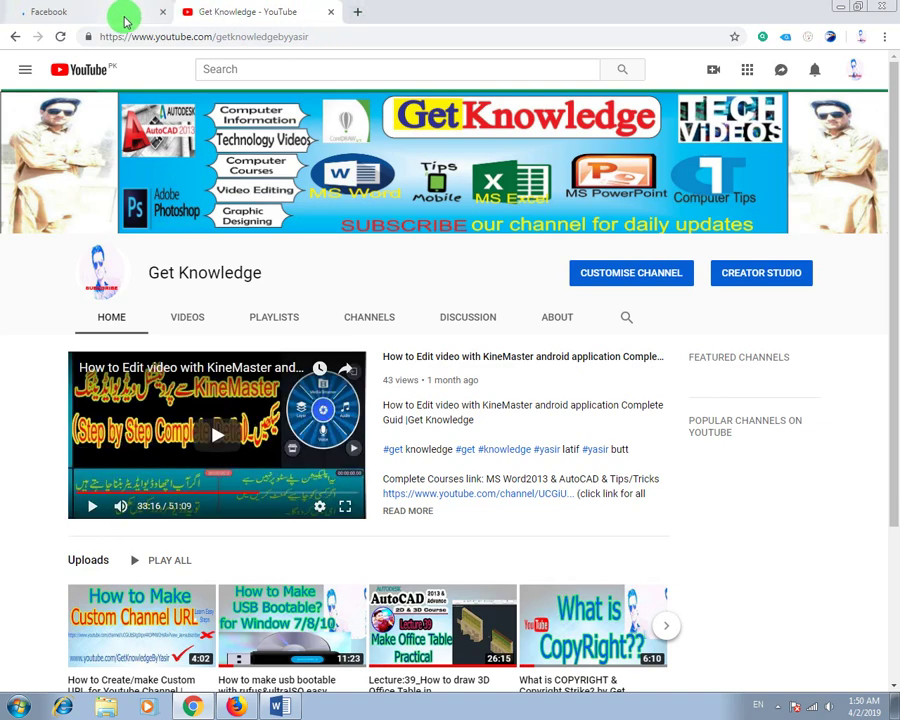
{"action": "left_click", "coordinate": [76, 13]}
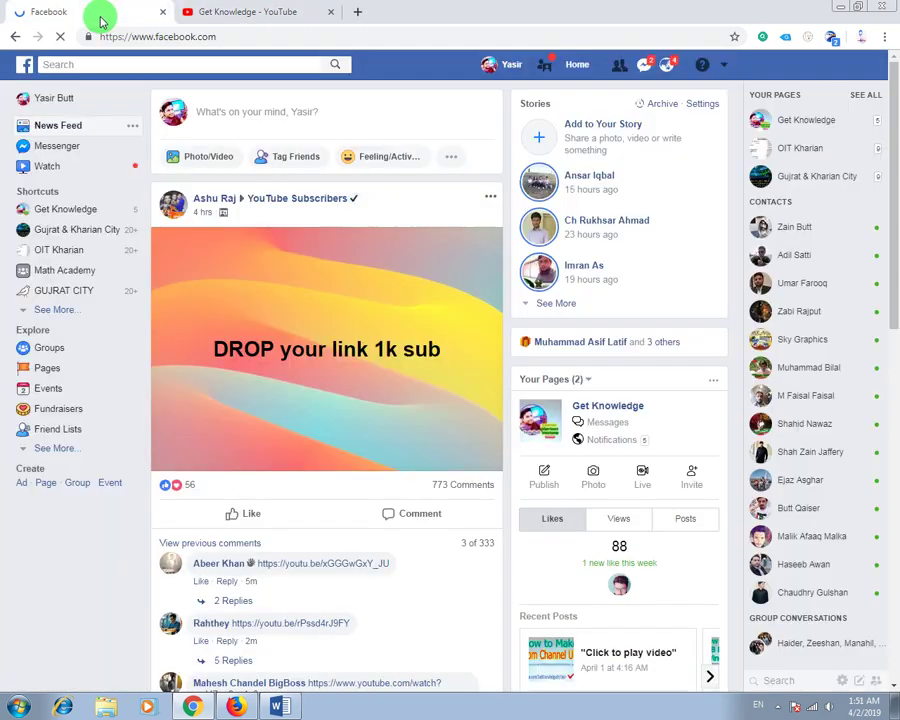
{"action": "left_click", "coordinate": [269, 15]}
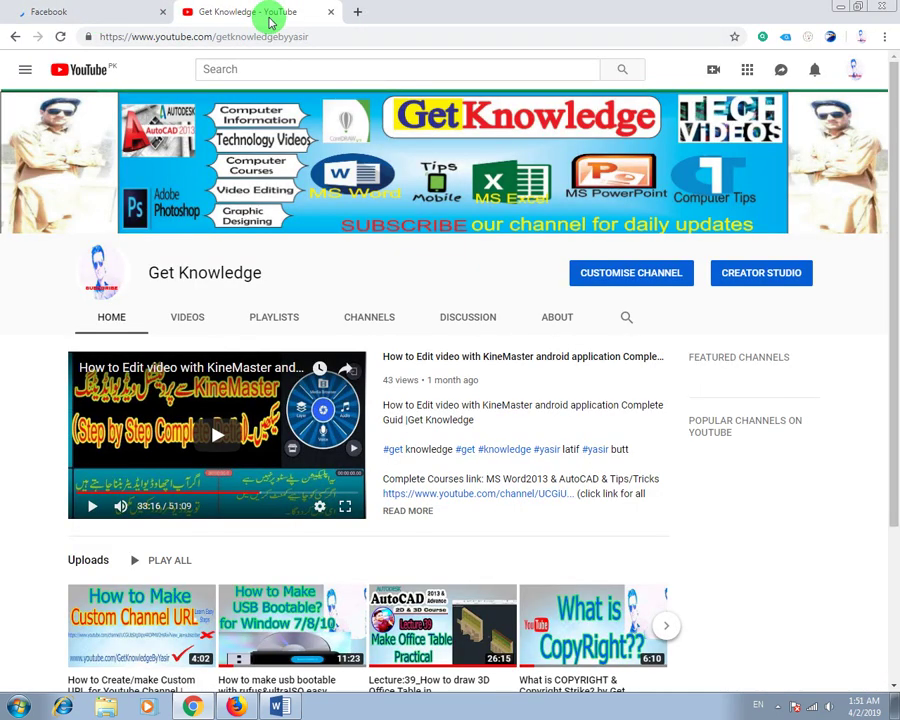
- Close the YouTube channel tab and bring the Word document back to the front at tip 3
{"action": "left_click", "coordinate": [329, 13]}
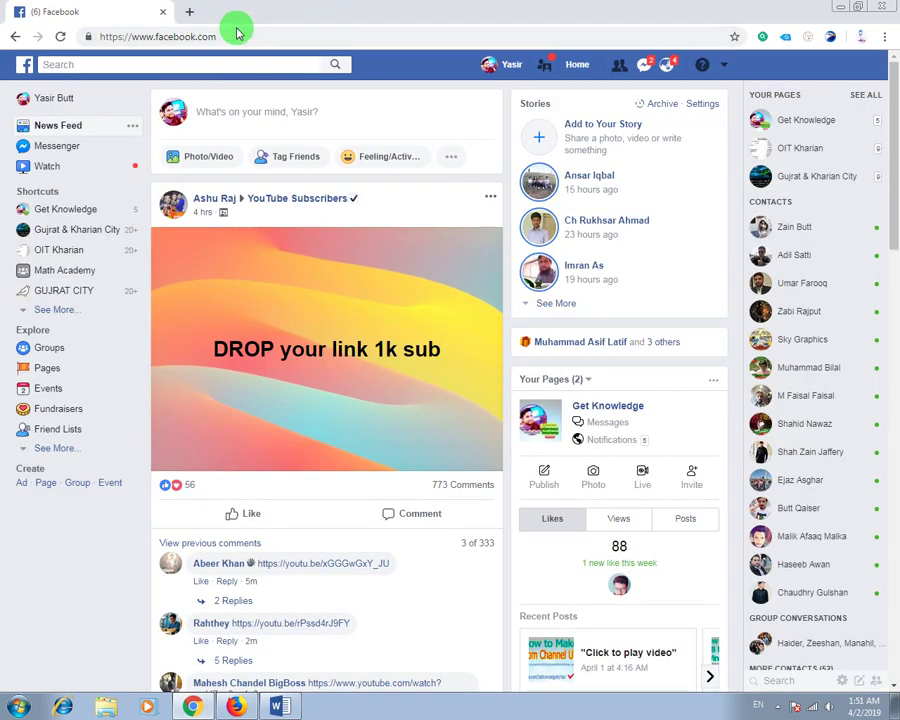
{"action": "left_click", "coordinate": [280, 705]}
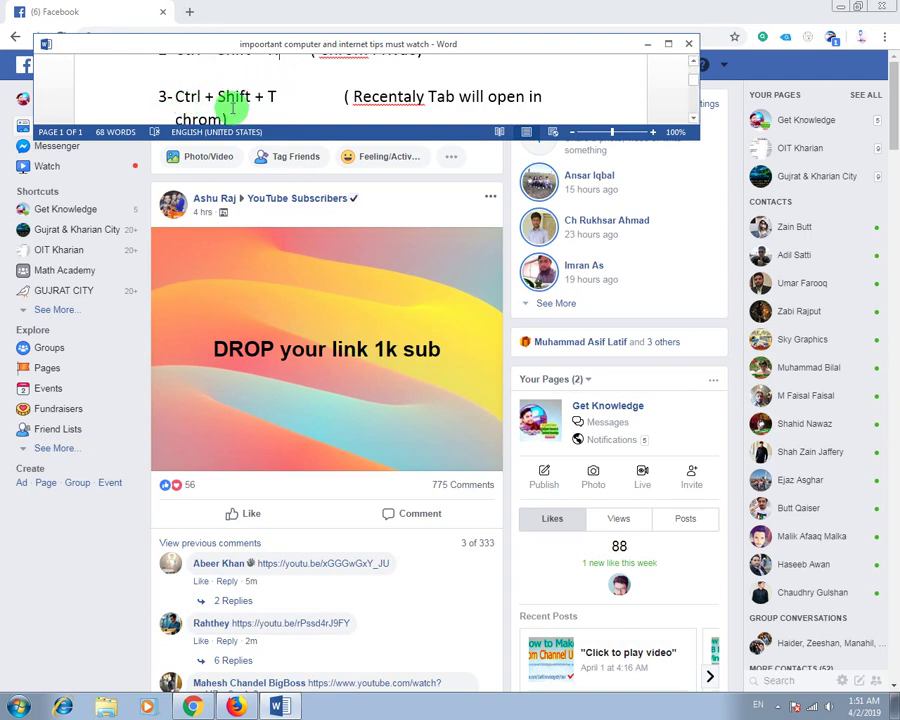
- Return to Chrome and reopen the recently closed YouTube channel tab
{"action": "left_click", "coordinate": [301, 18]}
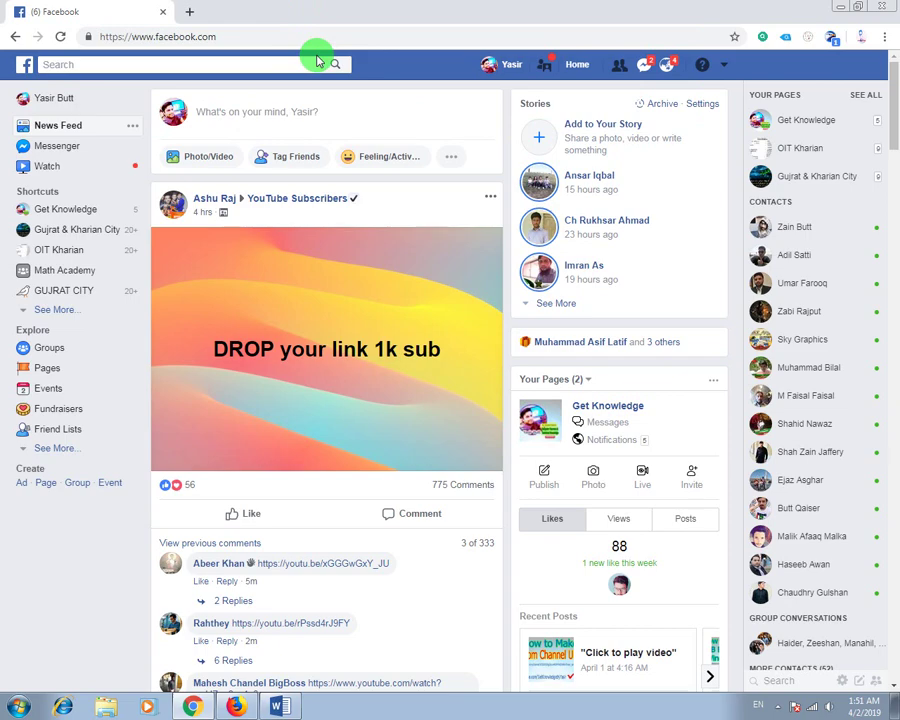
{"action": "key", "text": "ctrl+shift+t"}
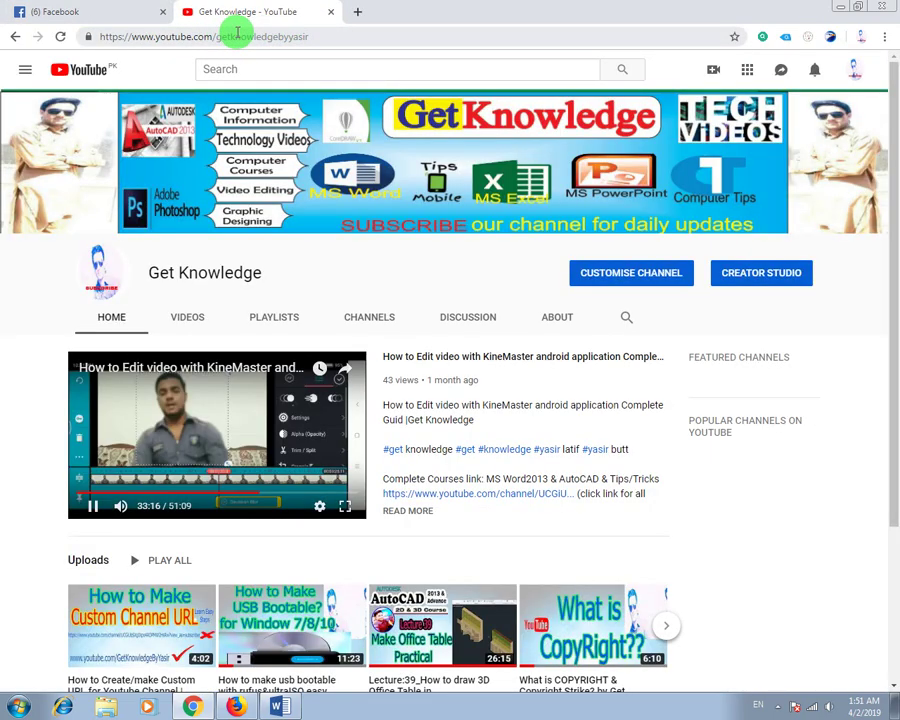
- Load google.com in a new Chrome tab
{"action": "left_click", "coordinate": [357, 11]}
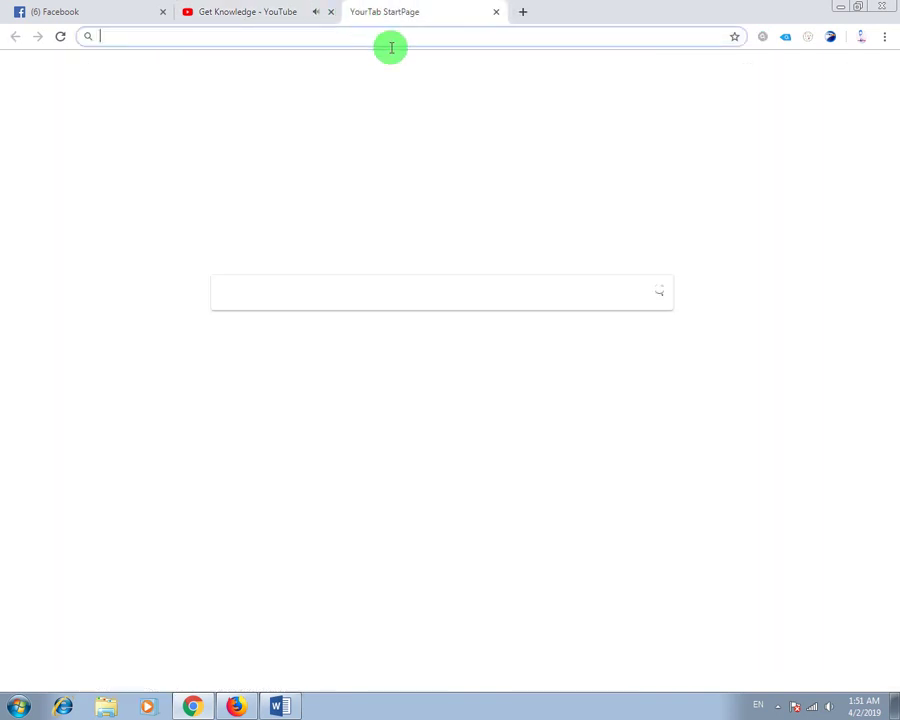
{"action": "type", "text": "google.com"}
{"action": "key", "text": "Return"}
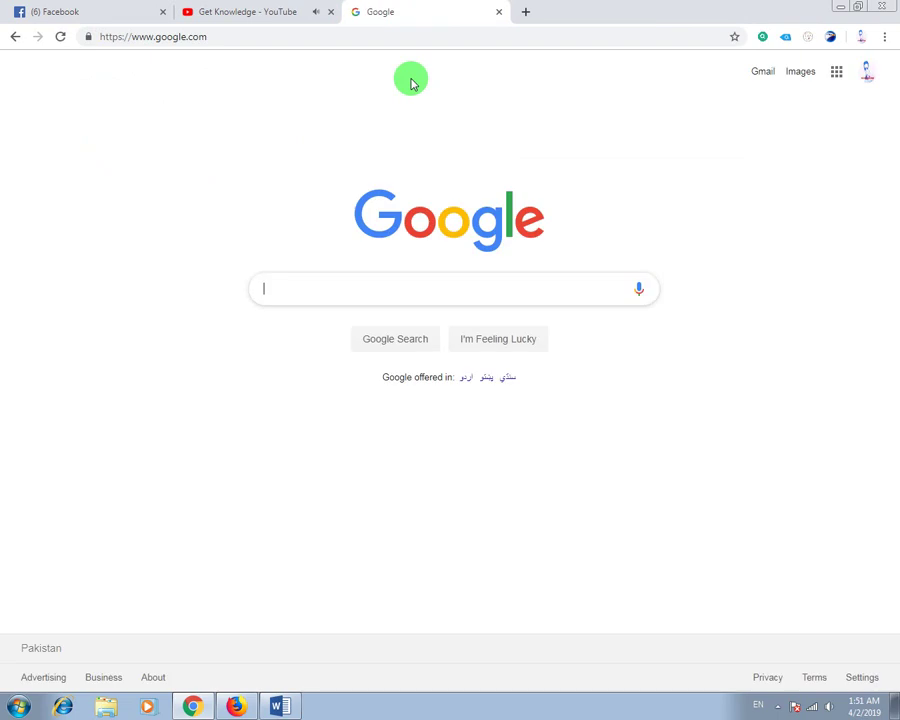
- Close the Google tab and restore it, and close the YouTube channel tab
{"action": "left_click", "coordinate": [499, 12]}
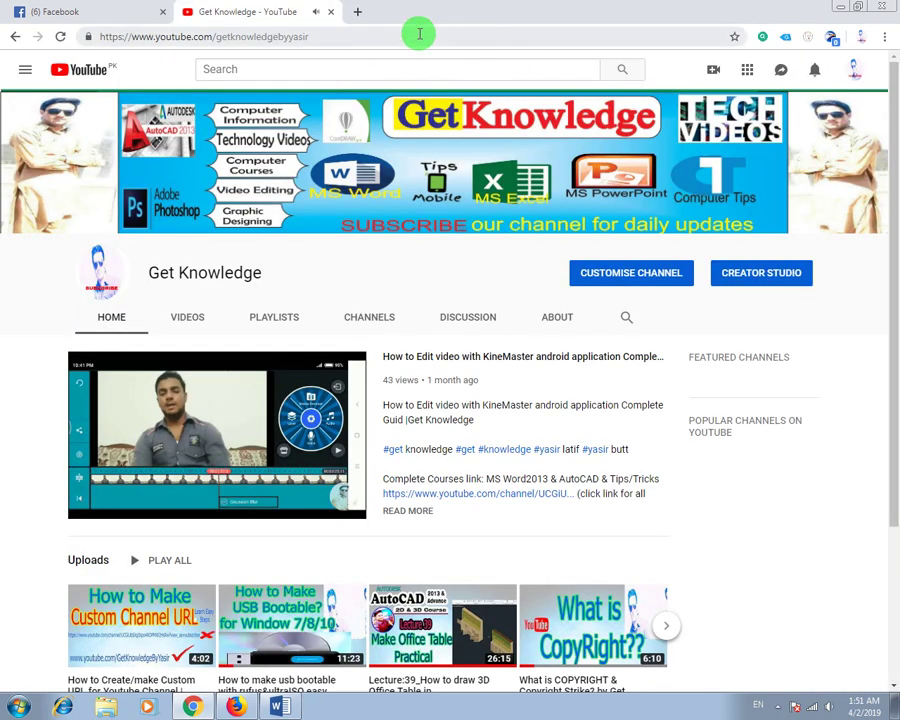
{"action": "key", "text": "ctrl+shift+t"}
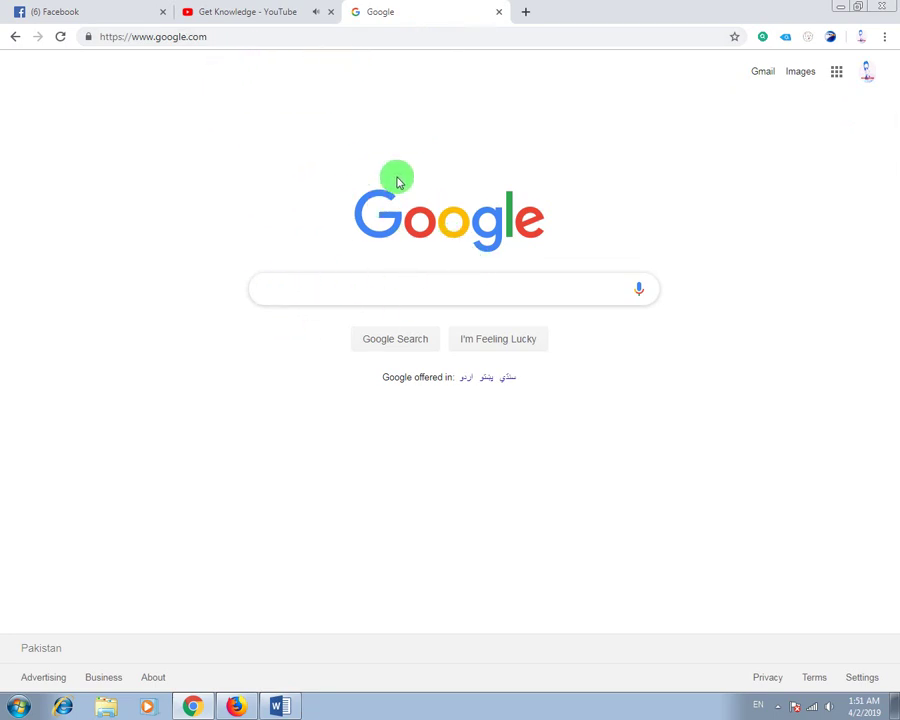
{"action": "left_click", "coordinate": [330, 12]}
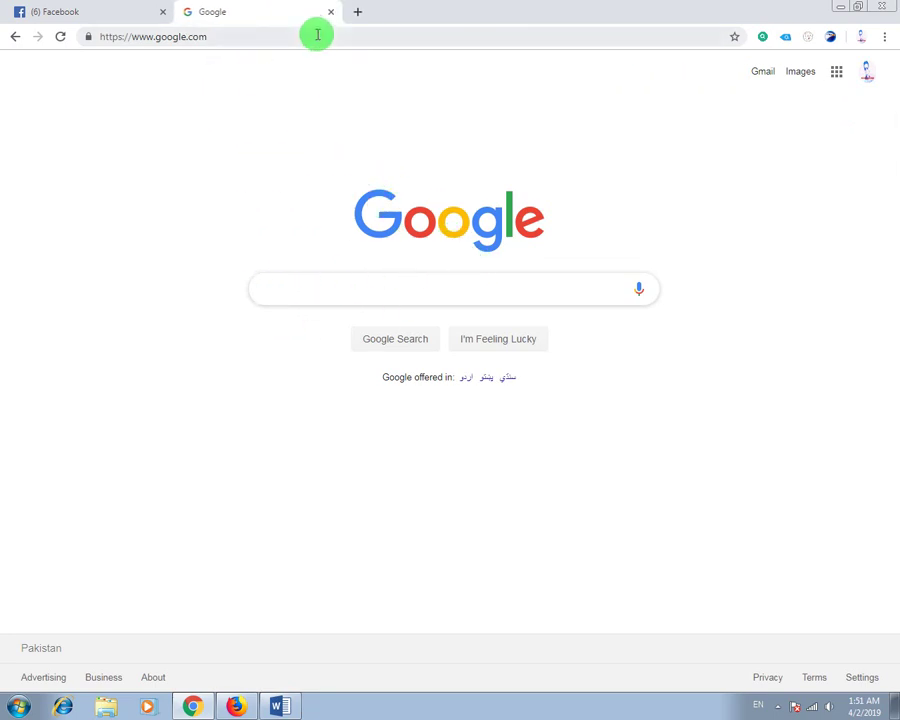
- Bring the Word document back to the front and show tip 4 about taking a screenshot
{"action": "left_click", "coordinate": [287, 706]}
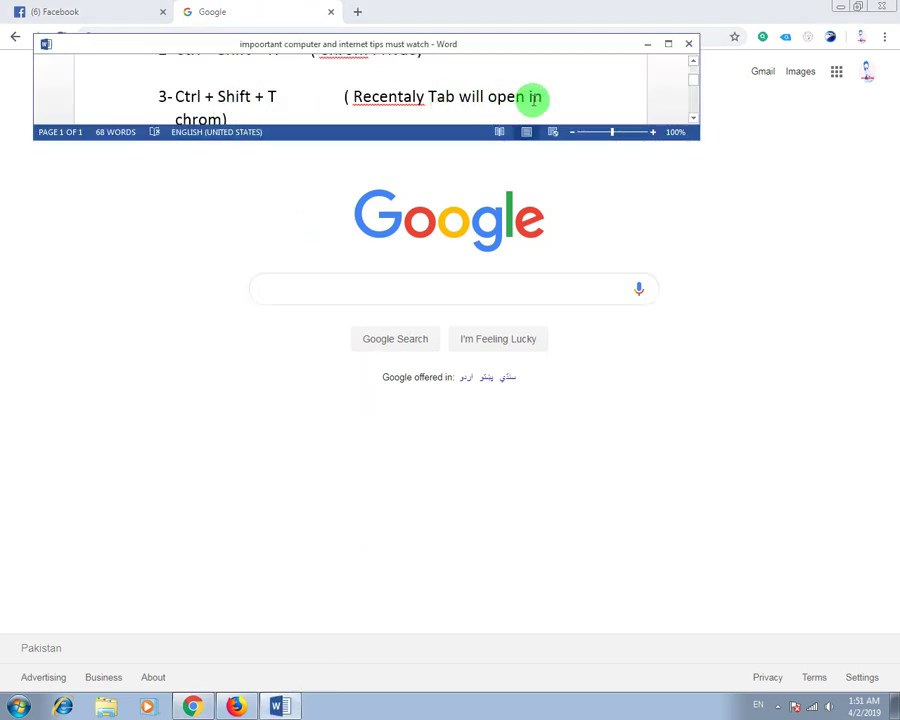
{"action": "left_click", "coordinate": [693, 118]}
{"action": "left_click_drag", "start_coordinate": [693, 118], "coordinate": [693, 118]}
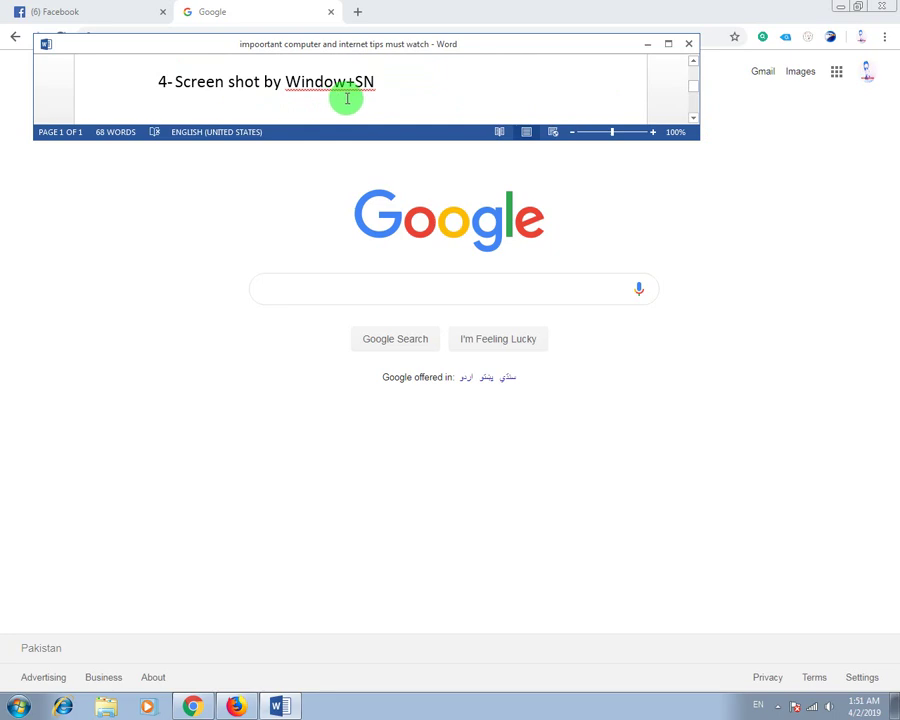
- Return to Chrome, show the Facebook tab, and minimise the browser to reach the desktop
{"action": "left_click", "coordinate": [416, 16]}
{"action": "left_click", "coordinate": [68, 25]}
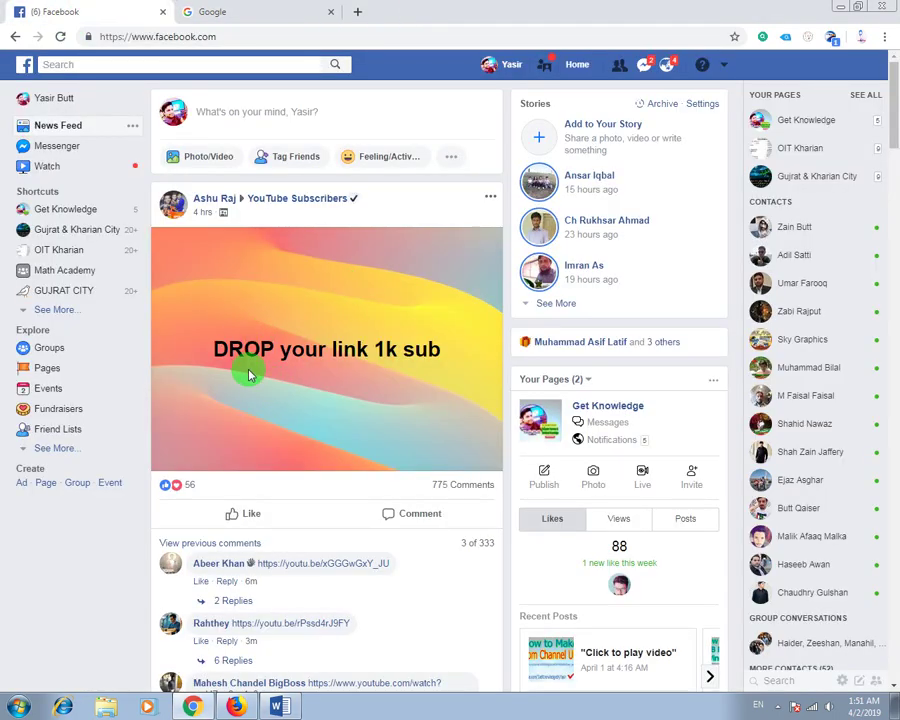
{"action": "mouse_move", "coordinate": [440, 370]}
{"action": "left_mouse_down"}
{"action": "mouse_move", "coordinate": [383, 384]}
{"action": "mouse_move", "coordinate": [365, 350]}
{"action": "mouse_move", "coordinate": [372, 337]}
{"action": "left_mouse_up"}
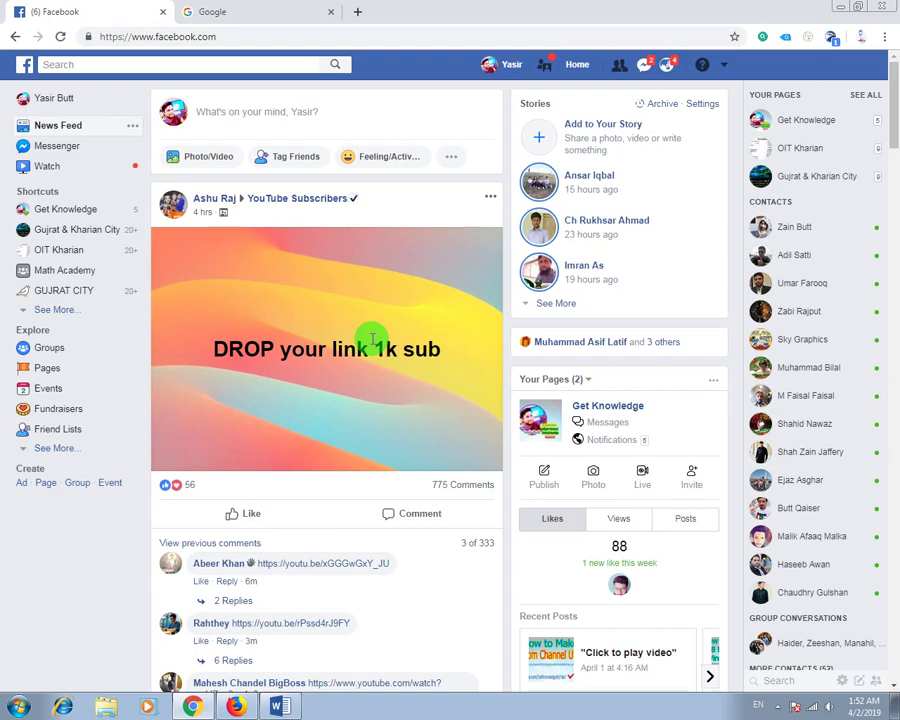
{"action": "left_click", "coordinate": [193, 705]}
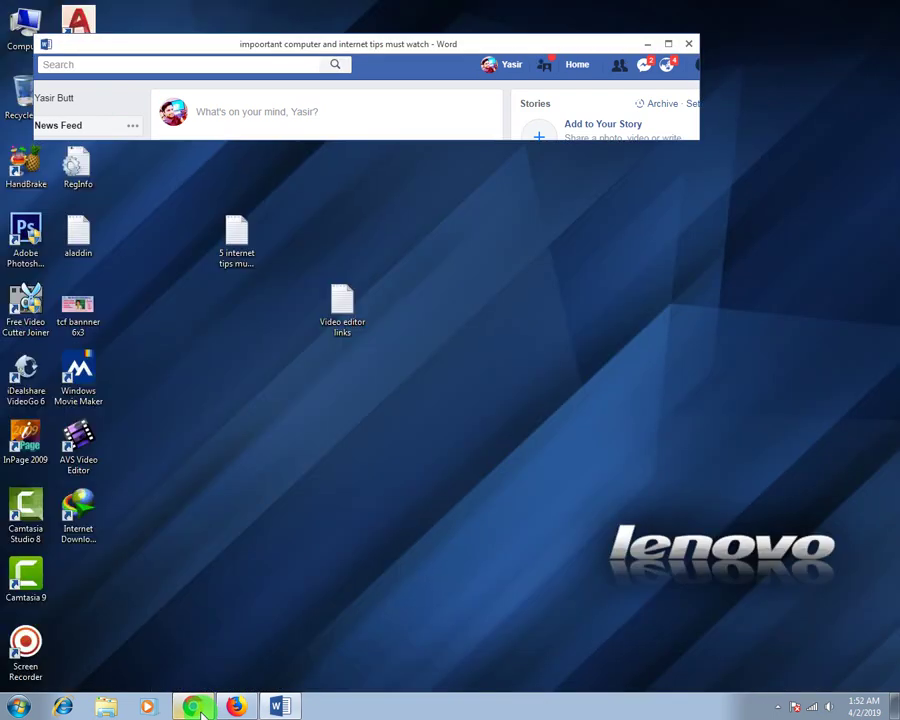
- Open the folder My Channel > 4 MATHEMATICS > Ch 02 > Exe 2.3 on drive THF (E:)
{"action": "double_click", "coordinate": [24, 24]}
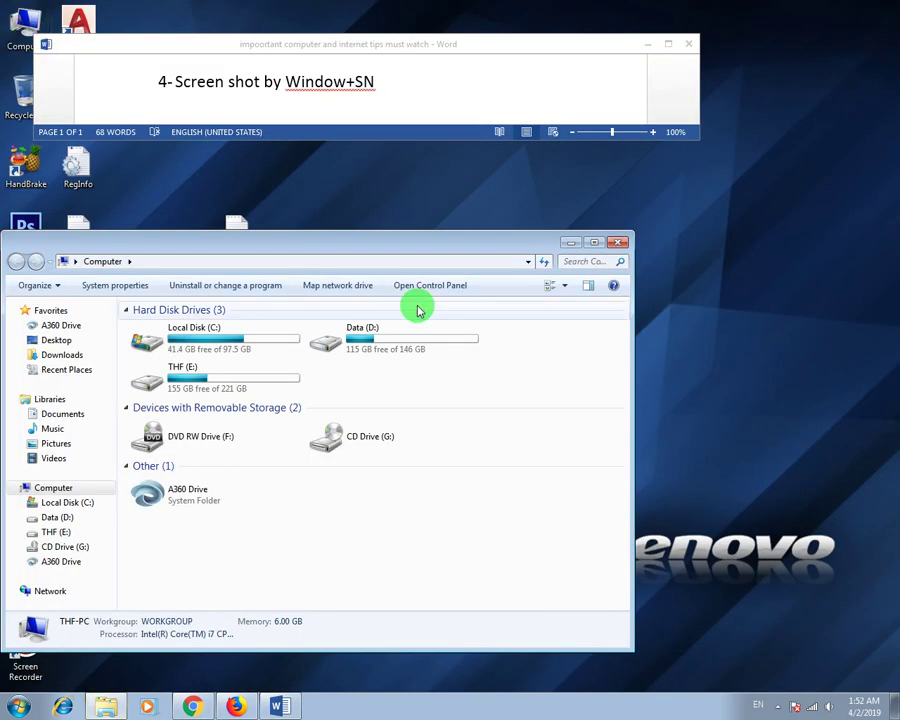
{"action": "double_click", "coordinate": [257, 377]}
{"action": "key", "text": "m"}
{"action": "double_click", "coordinate": [167, 475]}
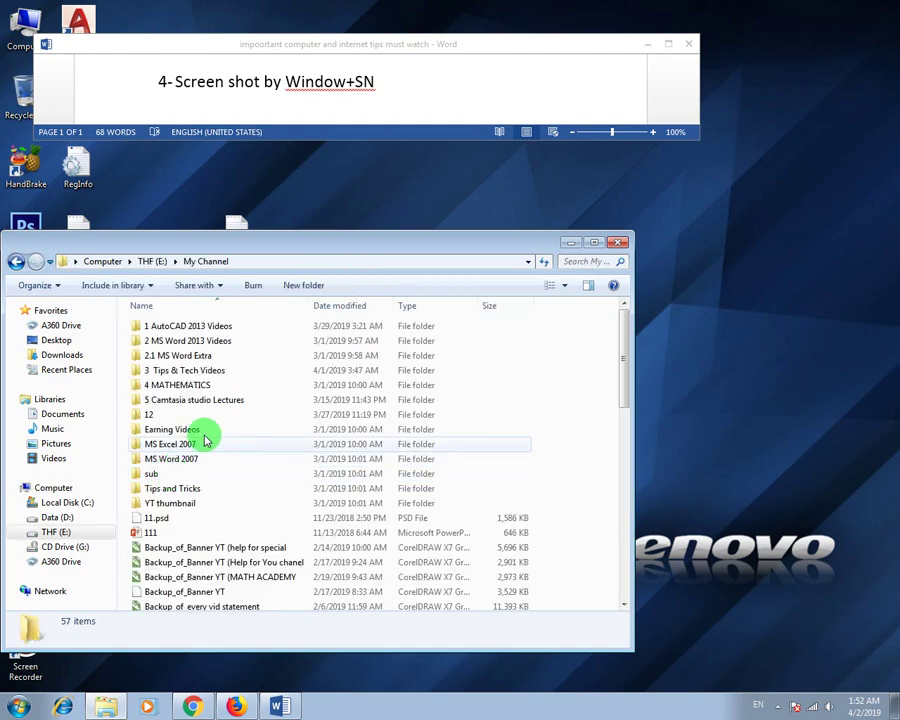
{"action": "double_click", "coordinate": [185, 324]}
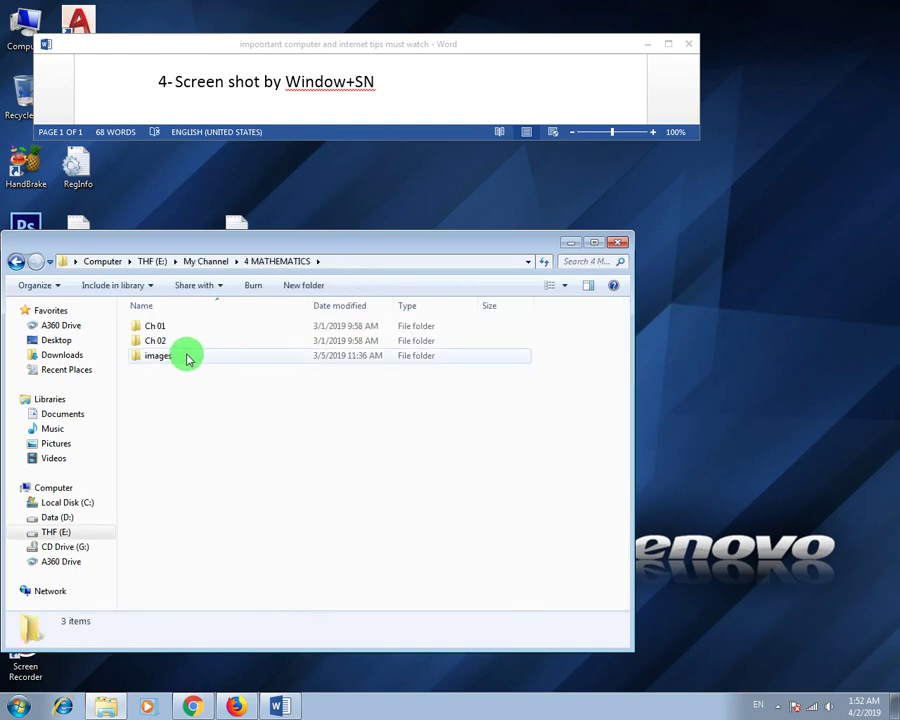
{"action": "double_click", "coordinate": [168, 340]}
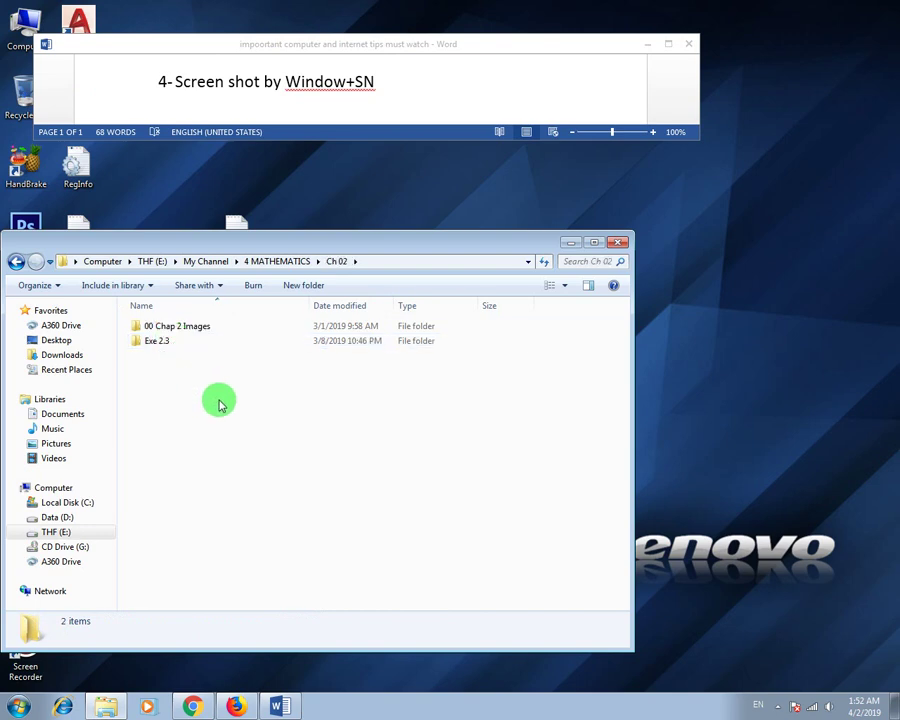
{"action": "double_click", "coordinate": [166, 341]}
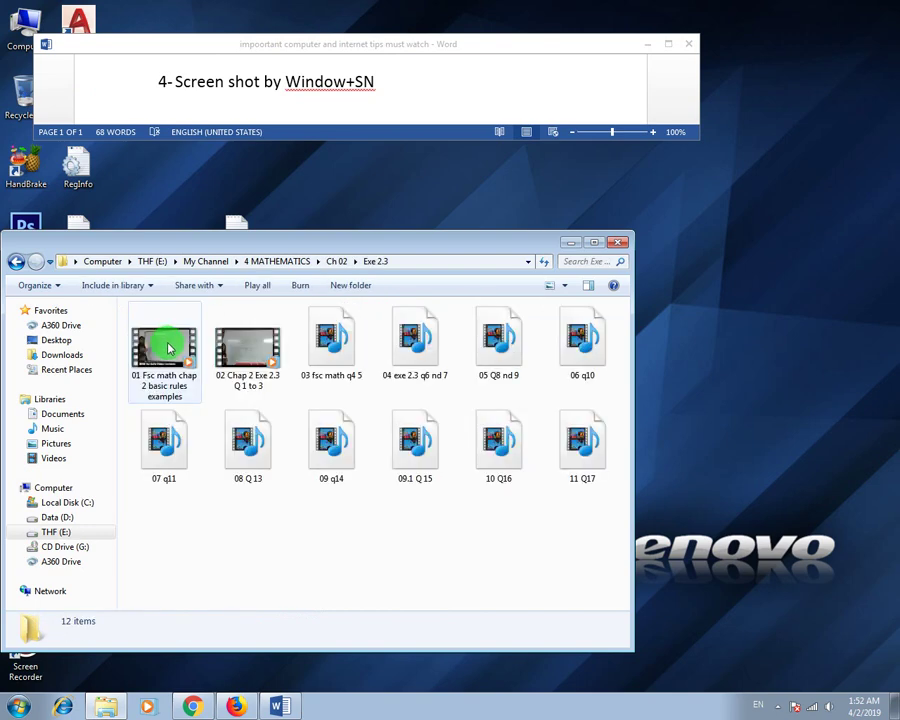
- Play the video "02 Chap 2 Exe 2.3 Q 1 to 3", skip ahead, and pause it at 08:17
{"action": "left_click", "coordinate": [257, 377]}
{"action": "double_click", "coordinate": [257, 380]}
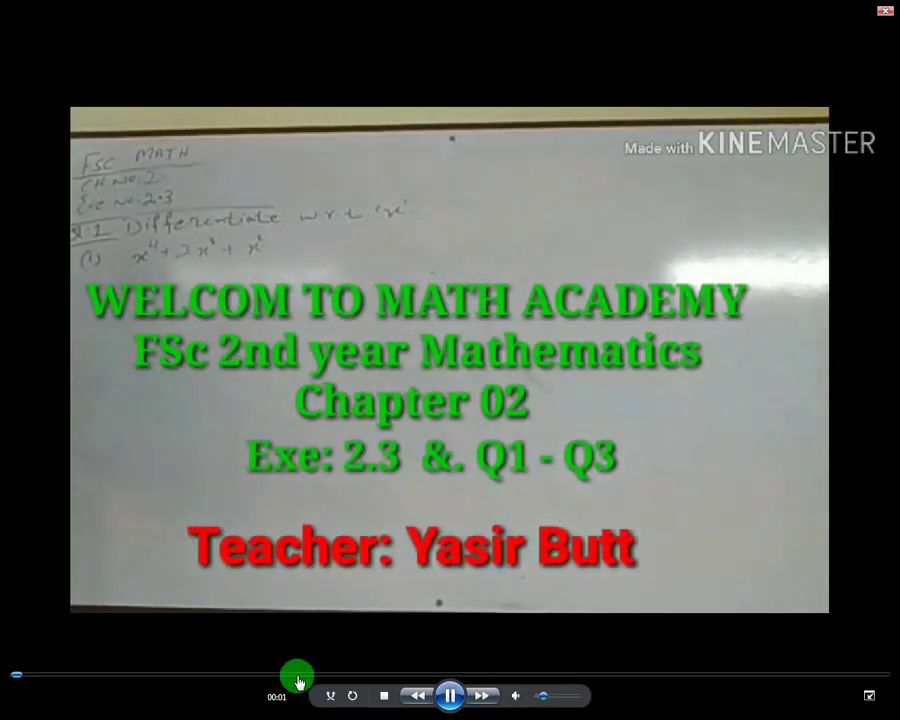
{"action": "left_click", "coordinate": [296, 675]}
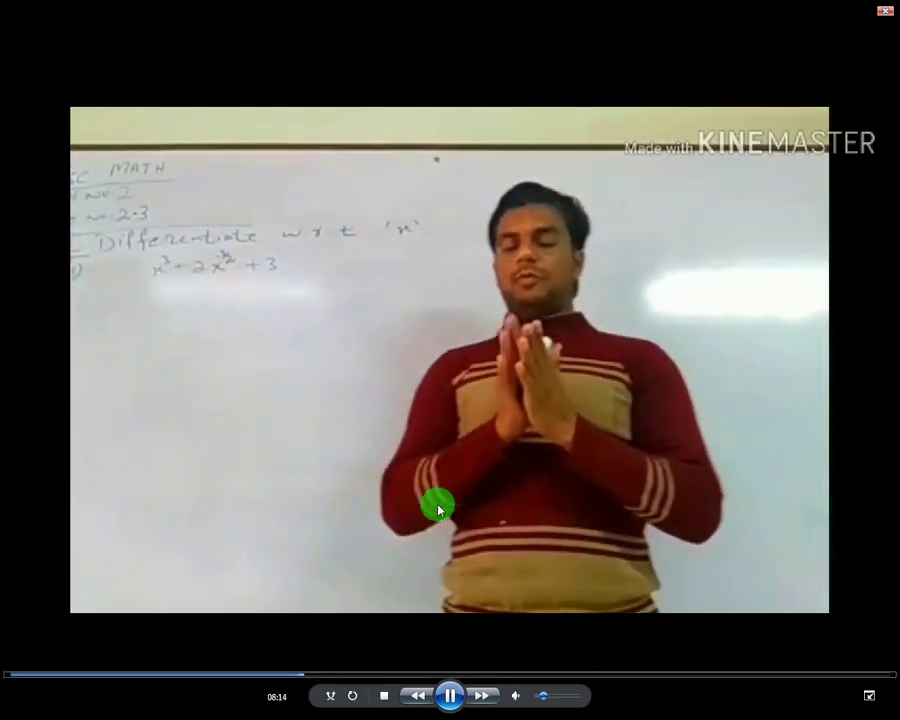
{"action": "left_click", "coordinate": [450, 697]}
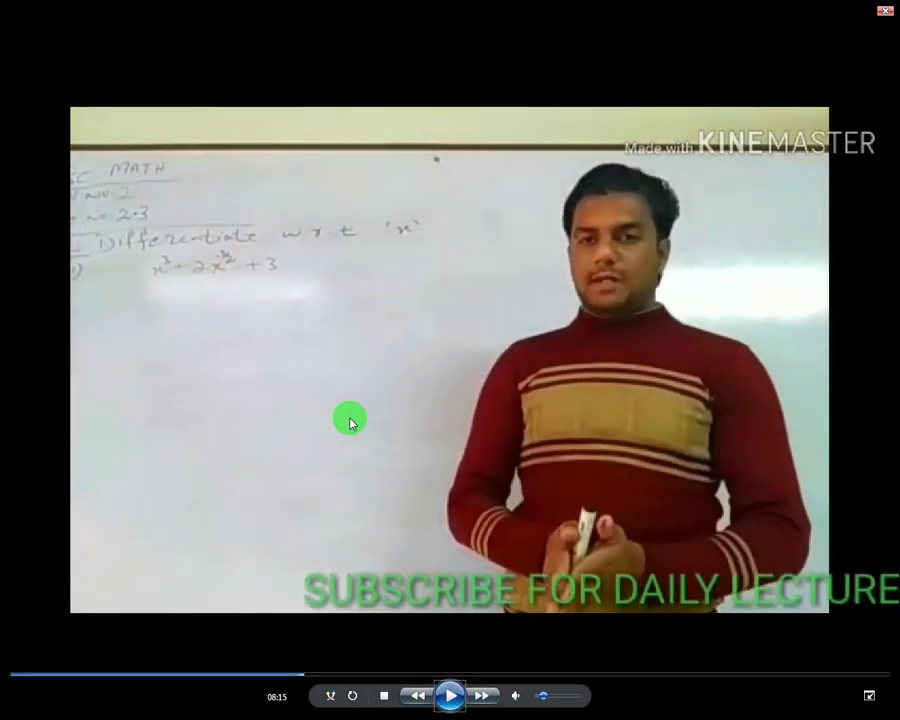
{"action": "left_click", "coordinate": [350, 368]}
{"action": "left_click", "coordinate": [447, 694]}
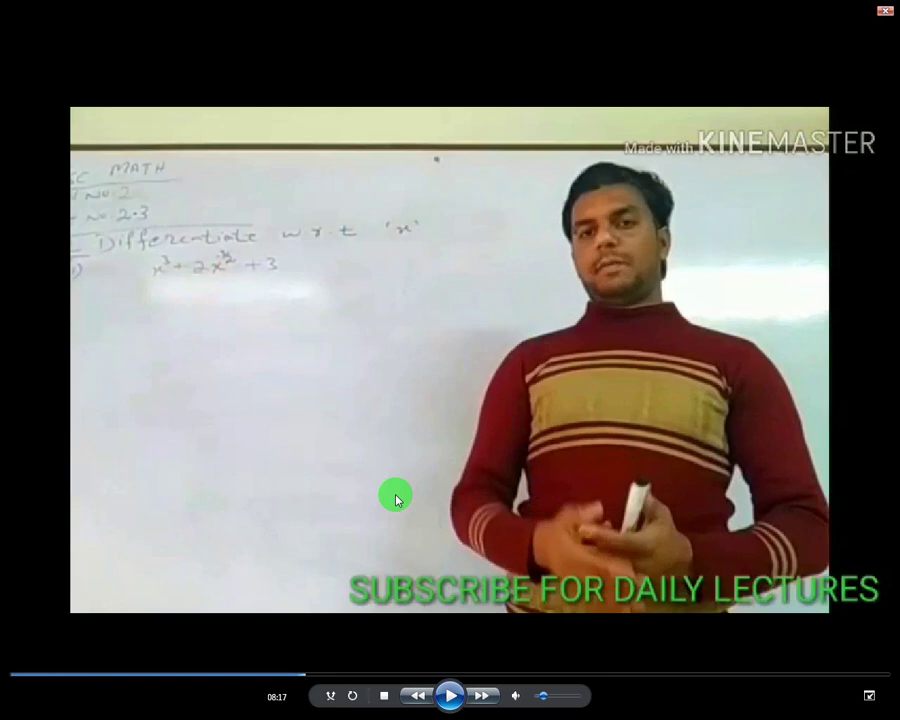
- Search the Start menu for "sn" and launch the Snipping Tool
{"action": "key", "text": "super"}
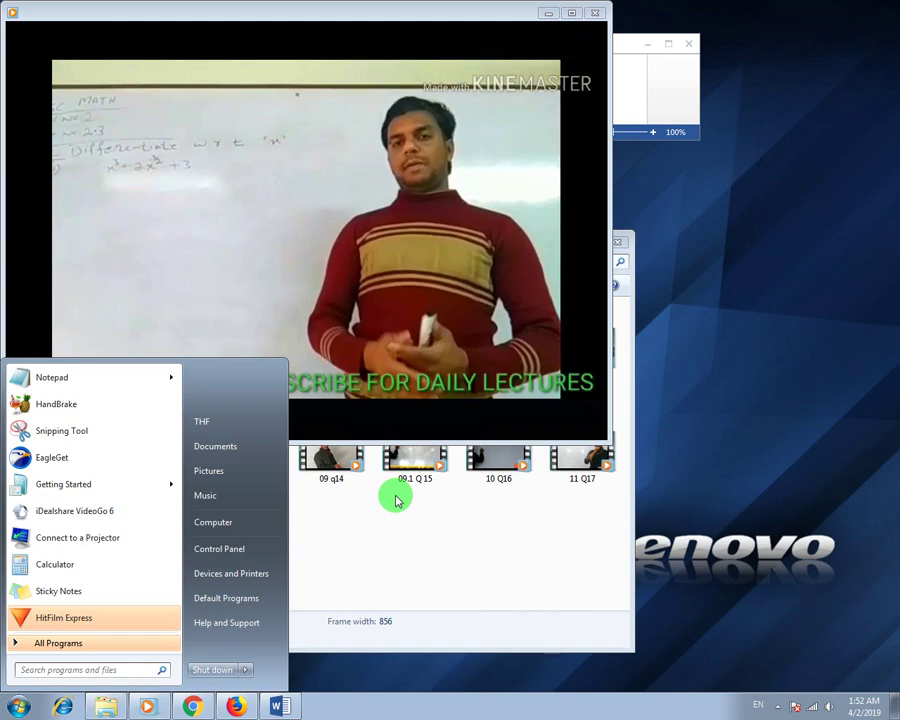
{"action": "type", "text": "sn"}
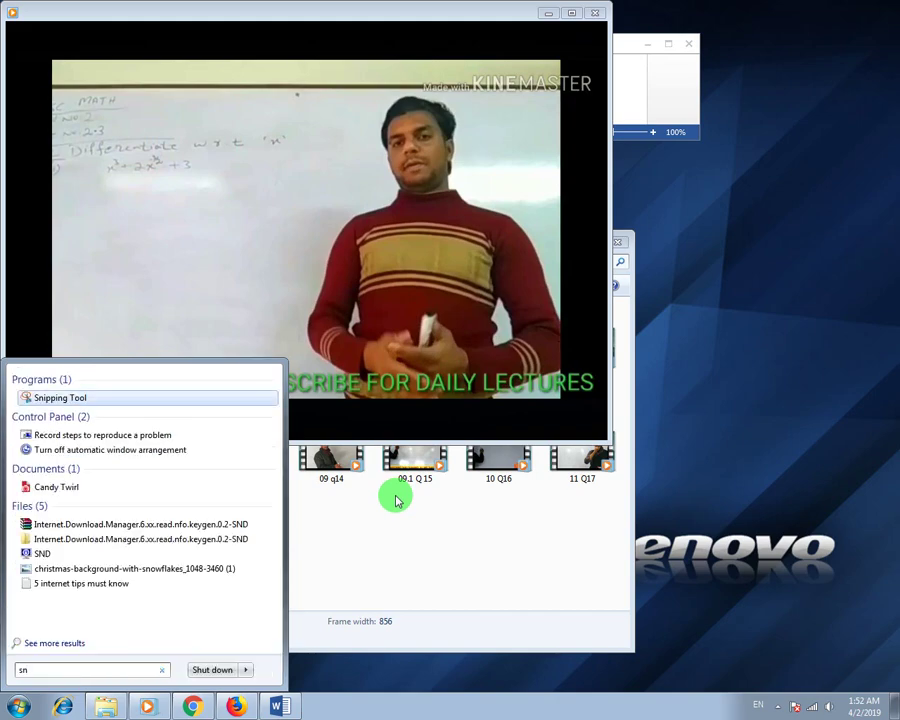
{"action": "left_click", "coordinate": [28, 670]}
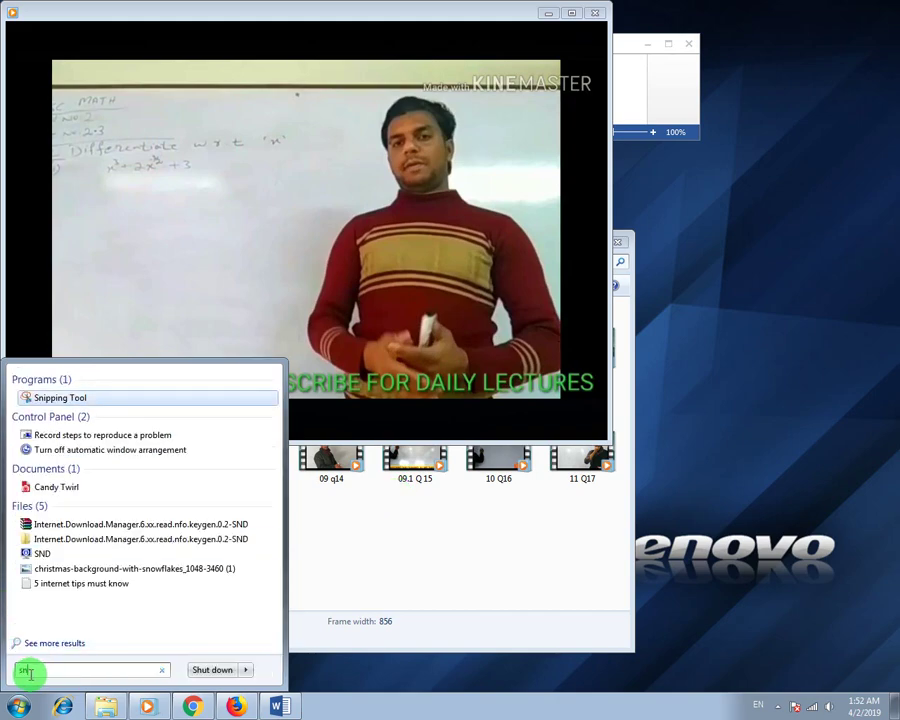
{"action": "left_click", "coordinate": [80, 398]}
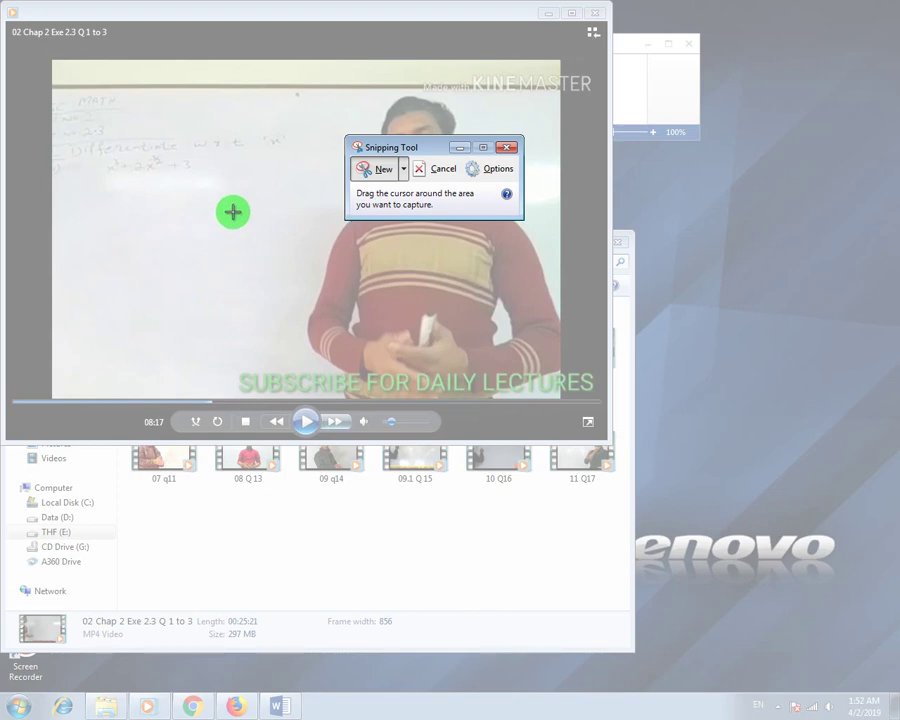
- Capture the paused video frame as a rectangular snip and save it to the Desktop as a PNG named Capture
{"action": "mouse_move", "coordinate": [59, 88]}
{"action": "left_mouse_down"}
{"action": "mouse_move", "coordinate": [235, 304]}
{"action": "mouse_move", "coordinate": [428, 336]}
{"action": "mouse_move", "coordinate": [514, 380]}
{"action": "mouse_move", "coordinate": [585, 393]}
{"action": "left_mouse_up"}
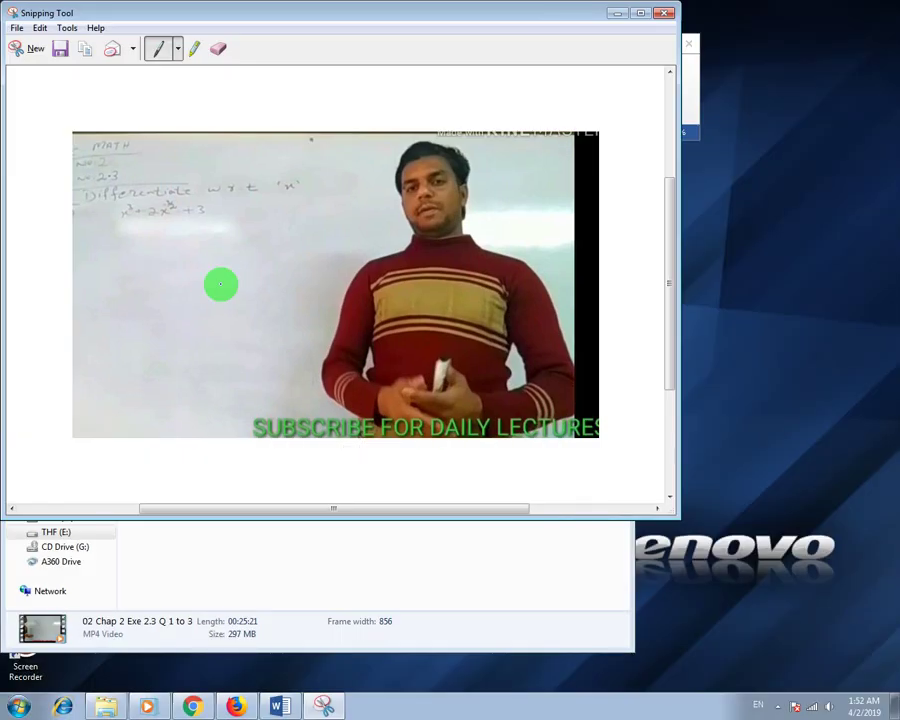
{"action": "left_click", "coordinate": [62, 50]}
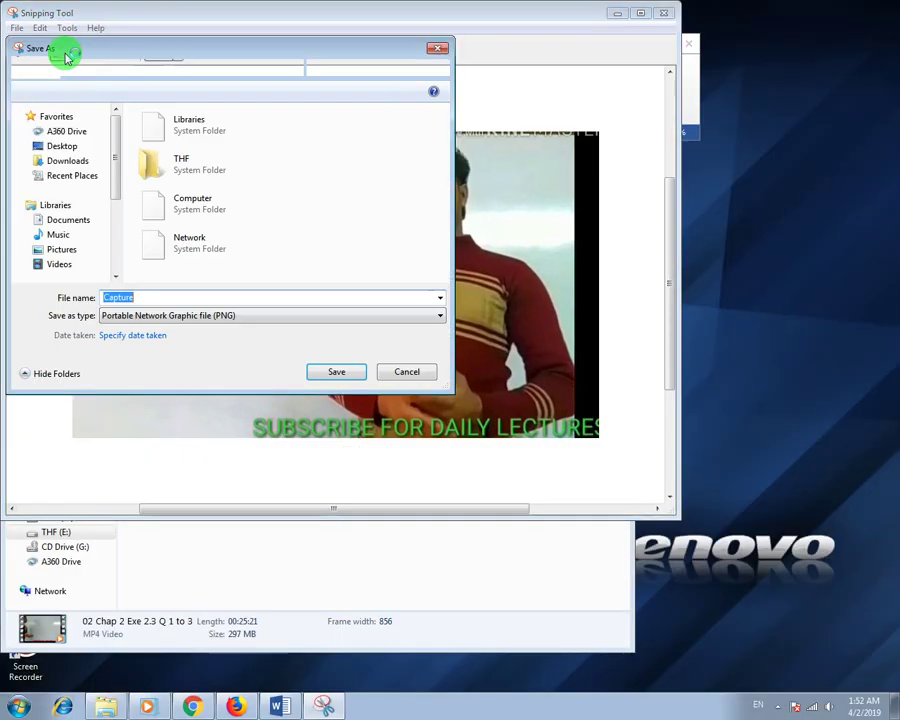
{"action": "left_click", "coordinate": [60, 145]}
{"action": "double_click", "coordinate": [138, 297]}
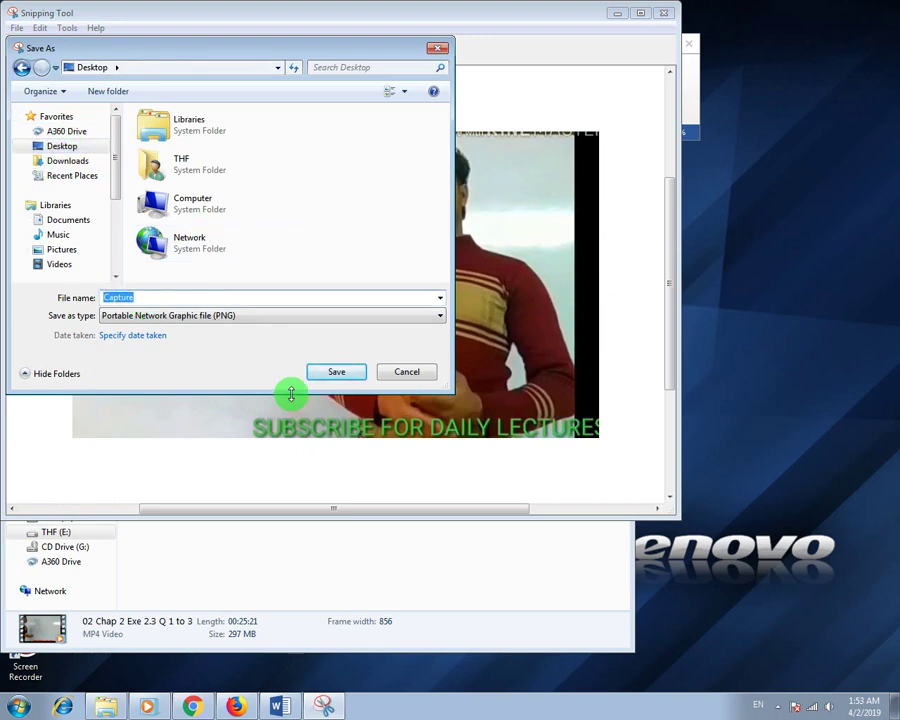
{"action": "left_click", "coordinate": [336, 371]}
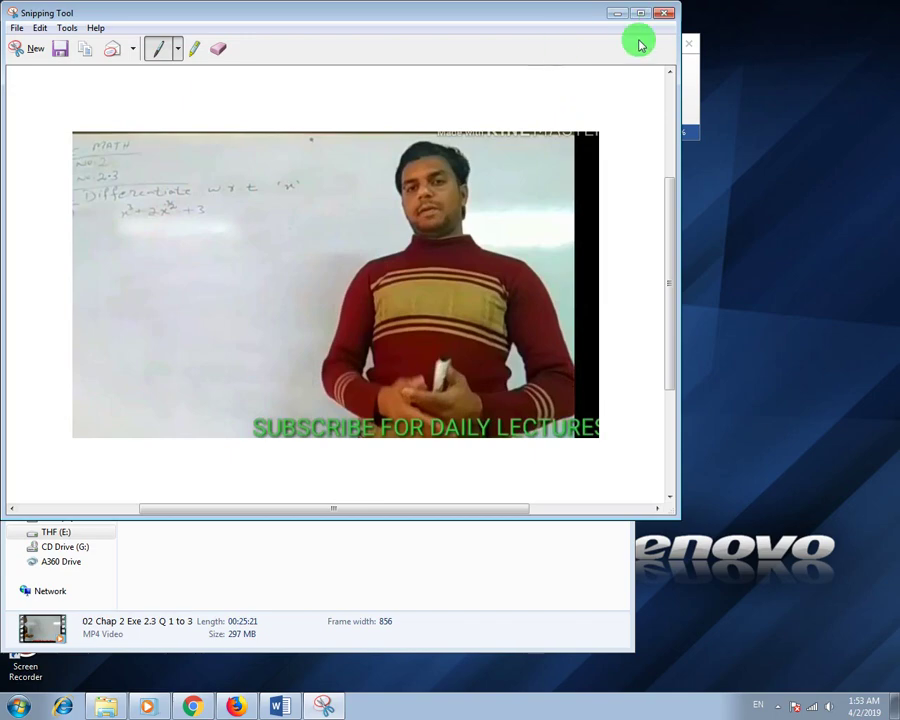
- Close the Snipping Tool, the video player and the Exe 2.3 folder window
{"action": "left_click", "coordinate": [664, 13]}
{"action": "left_click", "coordinate": [600, 15]}
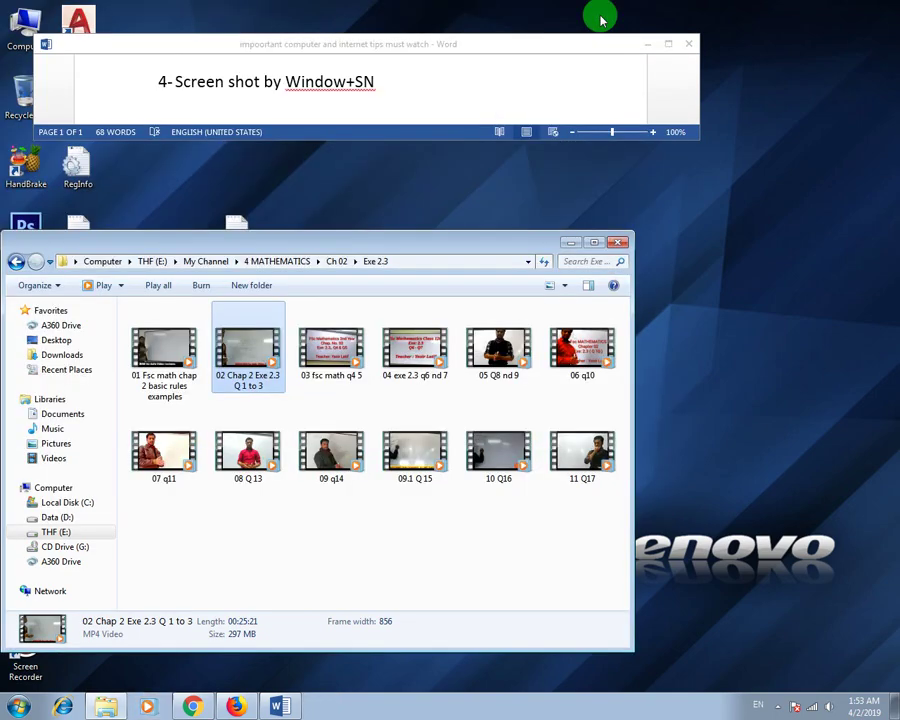
{"action": "left_click_drag", "start_coordinate": [418, 243], "coordinate": [675, 250]}
{"action": "left_click", "coordinate": [672, 248]}
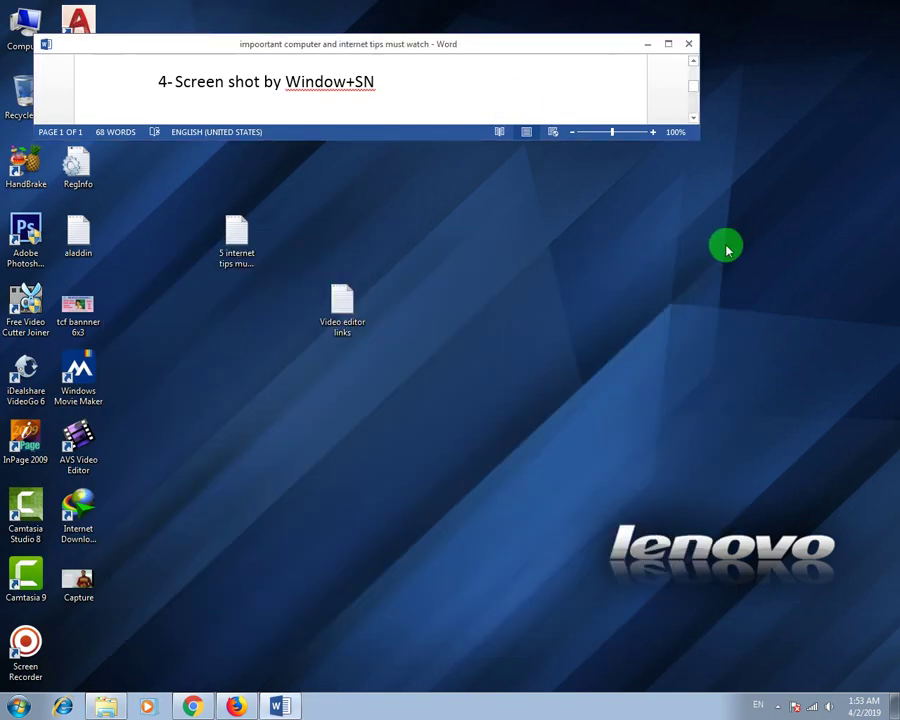
- Open the Capture image from the desktop to check the screenshot, and close the viewer
{"action": "left_click", "coordinate": [80, 578]}
{"action": "double_click", "coordinate": [80, 578]}
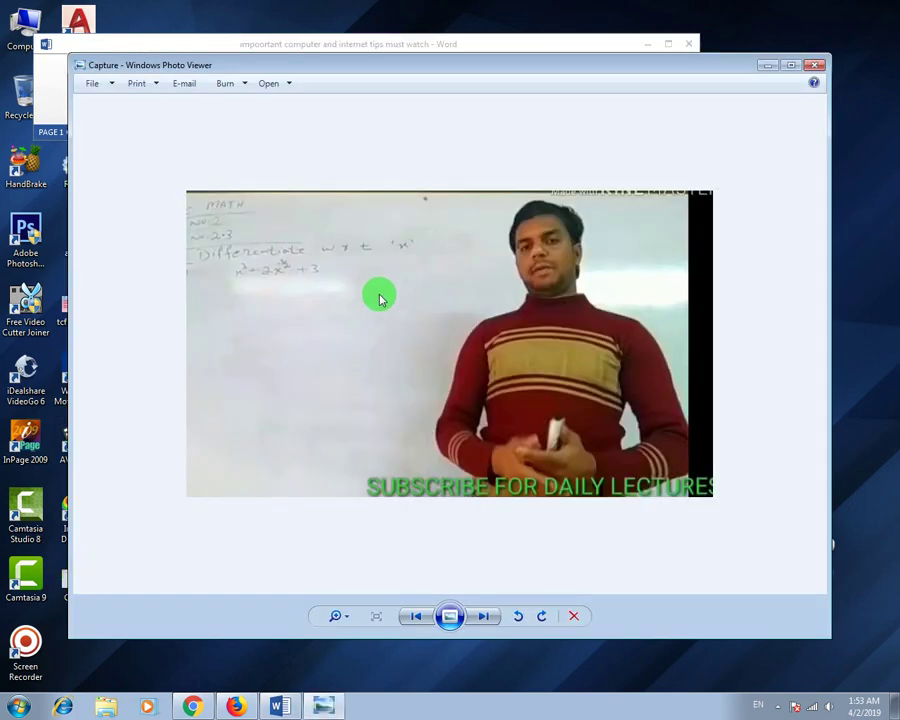
{"action": "left_click", "coordinate": [814, 66]}
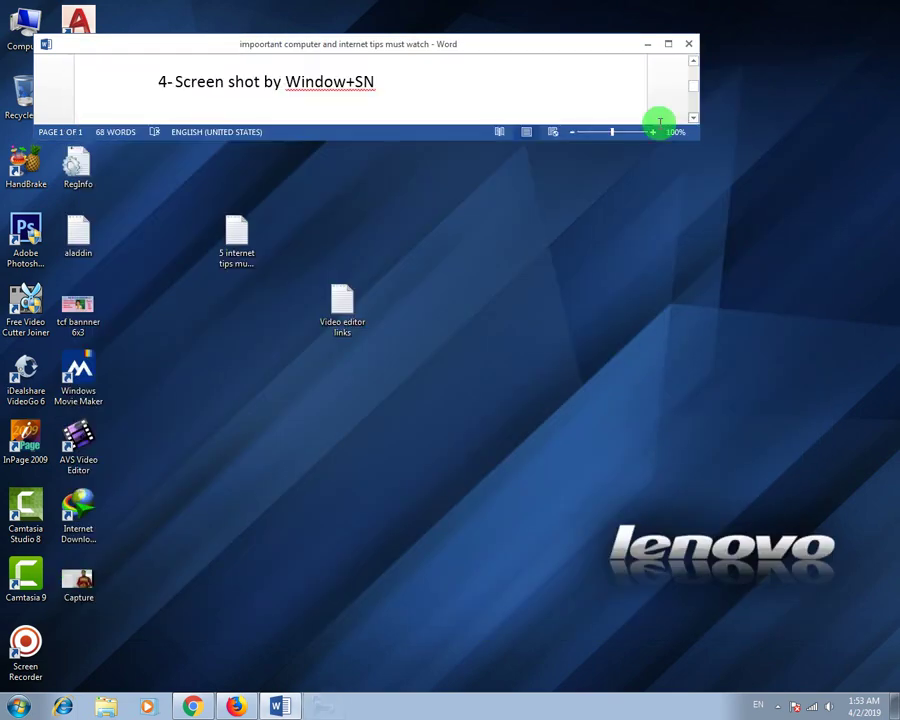
- Make the Word window taller and select the tip 4 text "Screen shot by Window+SN"
{"action": "left_click_drag", "start_coordinate": [571, 145], "coordinate": [576, 221]}
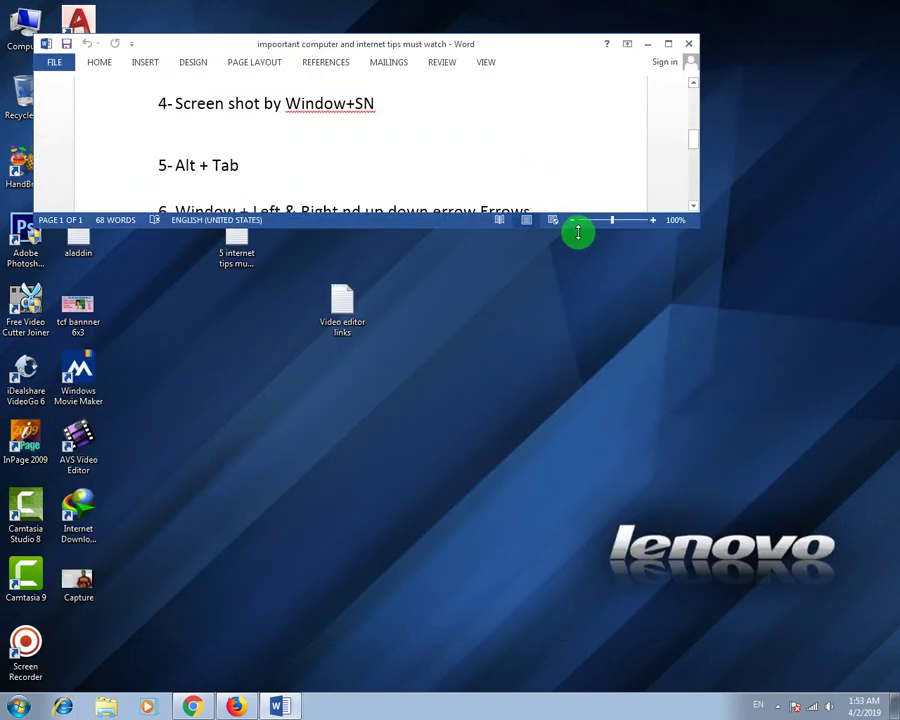
{"action": "left_click_drag", "start_coordinate": [386, 100], "coordinate": [372, 117]}
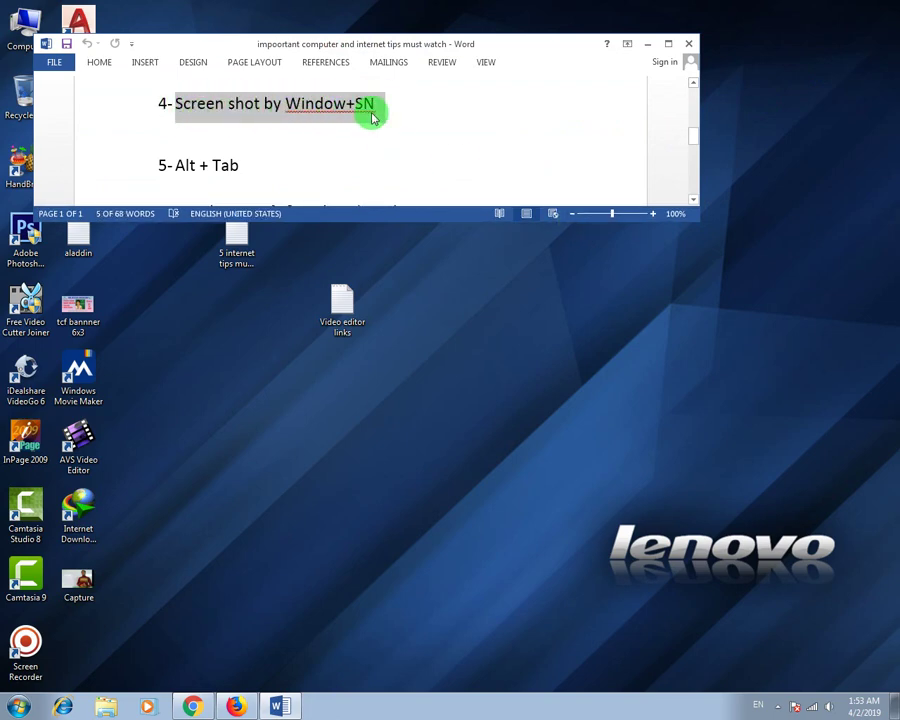
- Deselect the tip 4 text, shorten the Word window, and position the document to show tip 5, "Alt + Tab"
{"action": "left_click", "coordinate": [341, 114]}
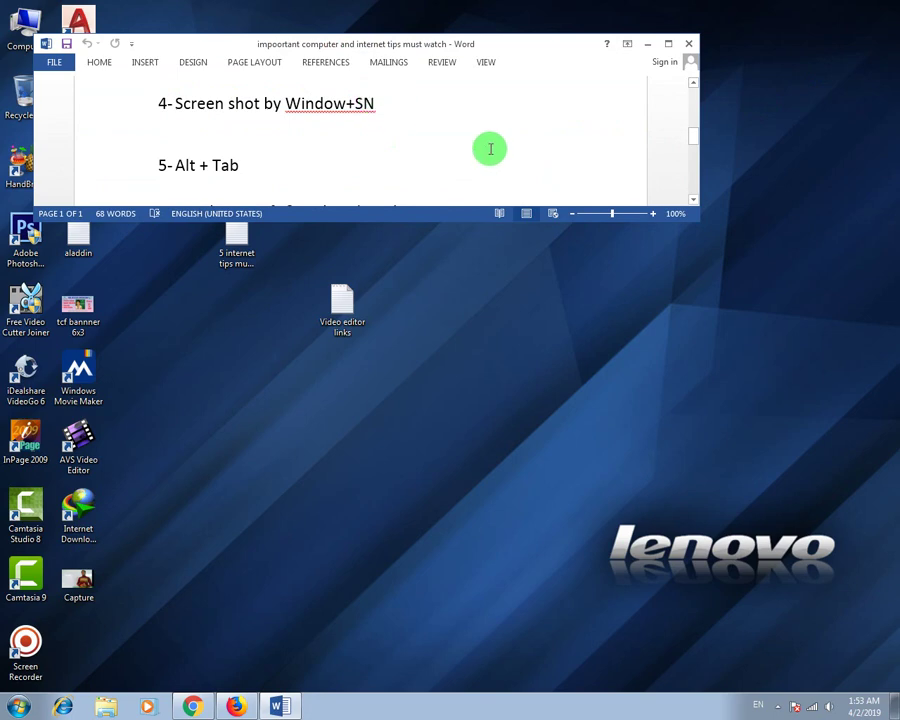
{"action": "left_click", "coordinate": [694, 198]}
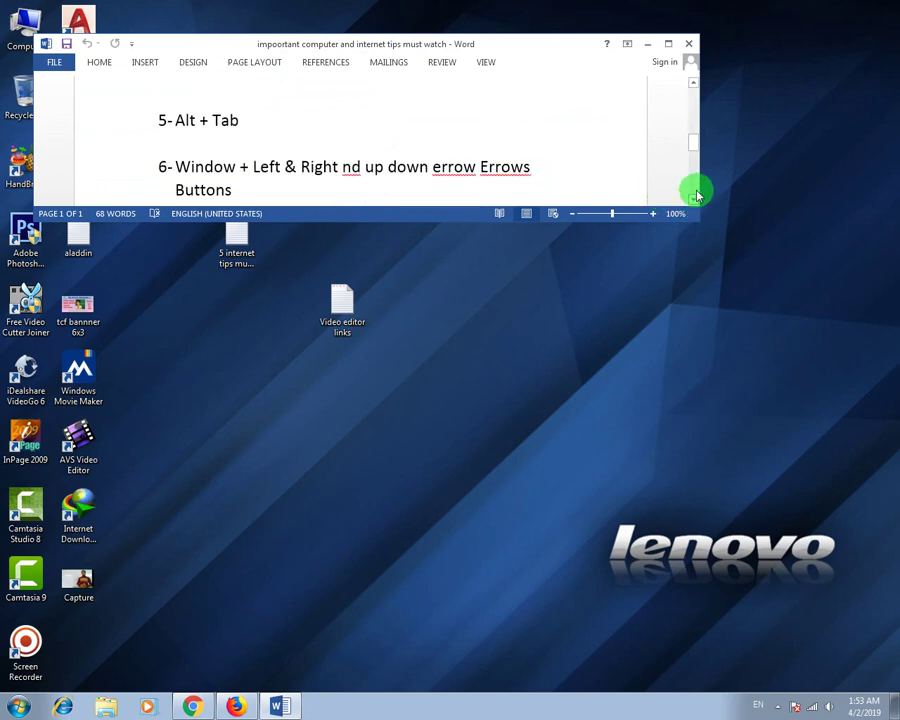
{"action": "left_click_drag", "start_coordinate": [581, 221], "coordinate": [580, 176]}
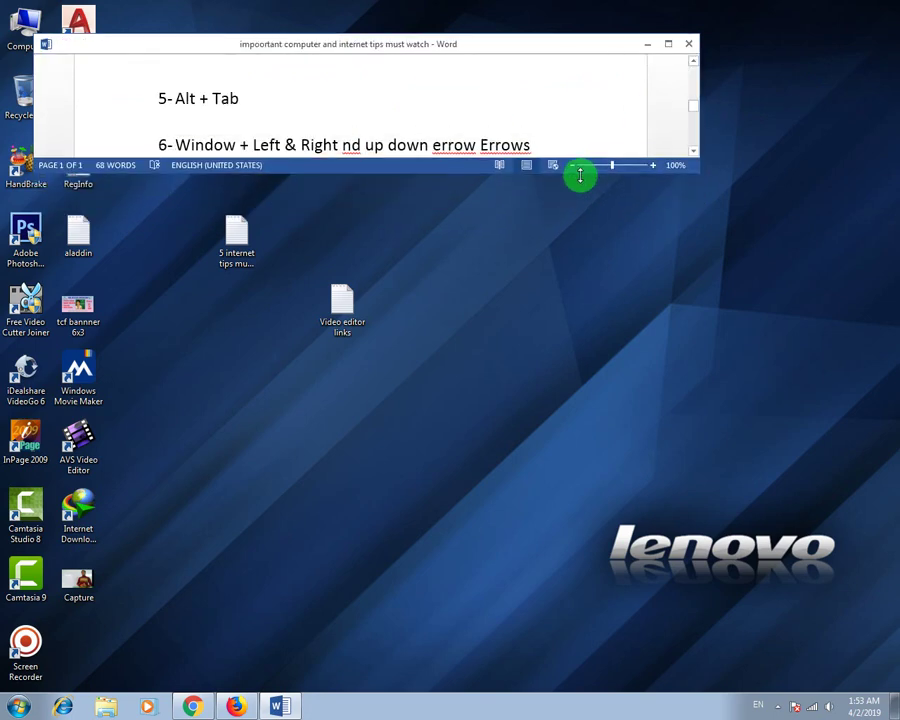
{"action": "scroll", "coordinate": [613, 127], "scroll_direction": "up", "scroll_amount": 3}
{"action": "scroll", "coordinate": [613, 127], "scroll_direction": "down", "scroll_amount": 1}
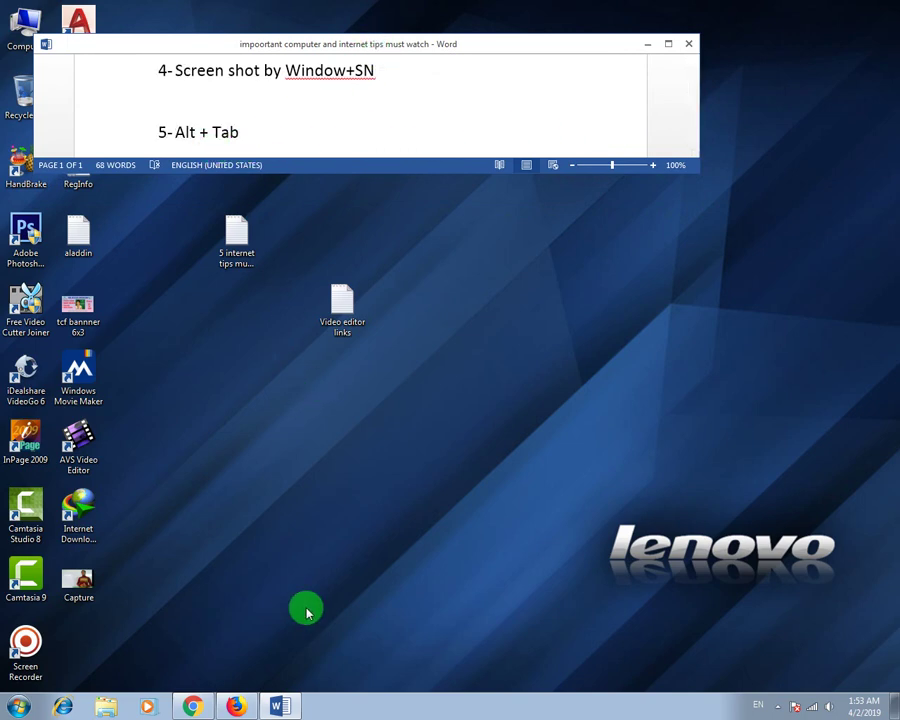
- Minimize the Word window to clear the desktop
{"action": "right_click", "coordinate": [237, 468]}
{"action": "left_click", "coordinate": [261, 514]}
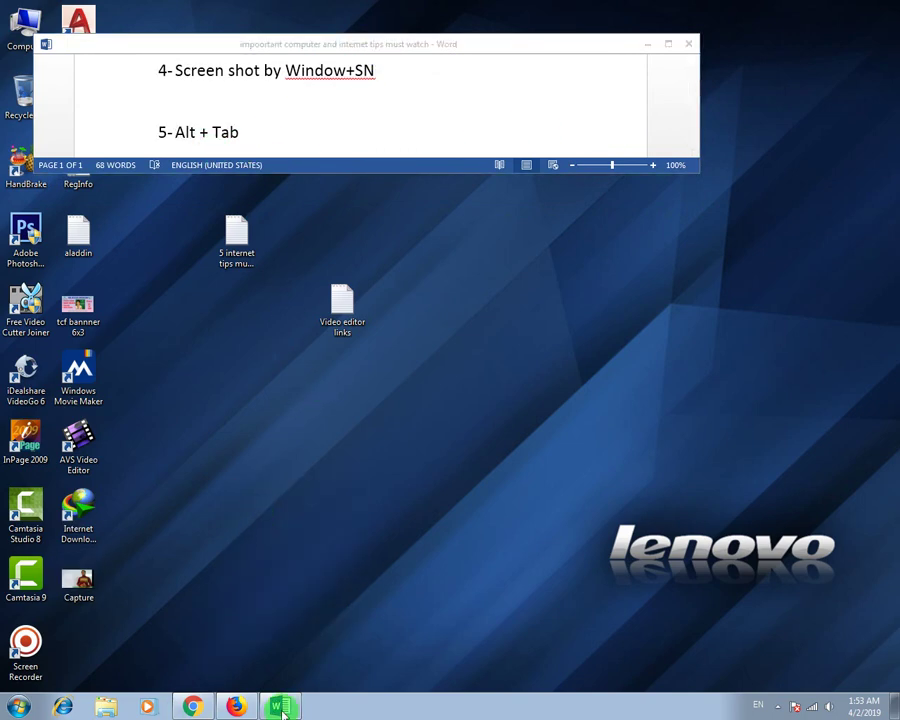
{"action": "left_click", "coordinate": [647, 44]}
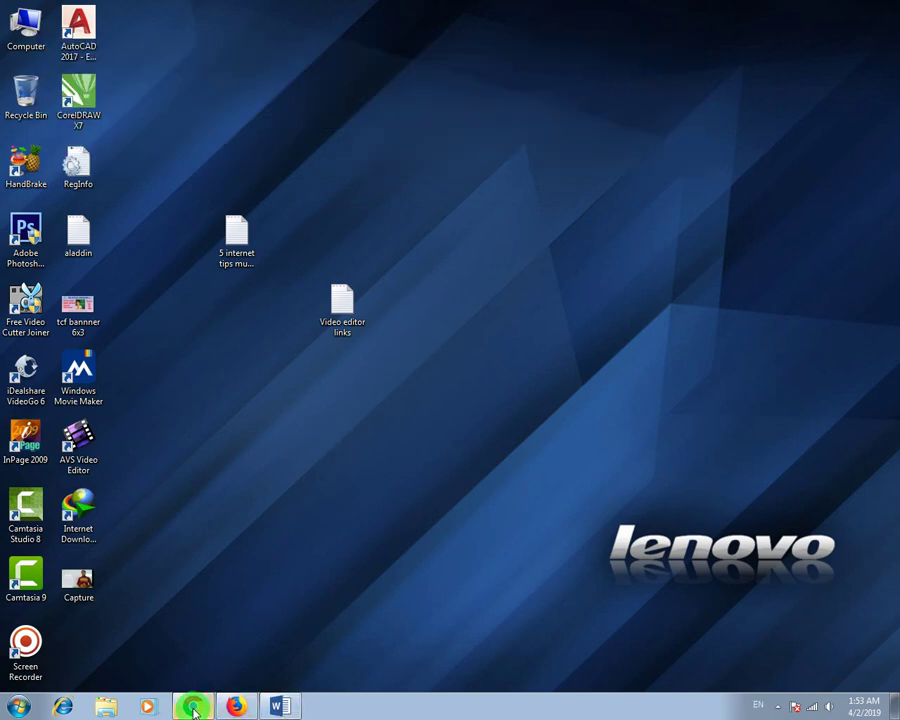
{"action": "right_click", "coordinate": [254, 579]}
{"action": "left_click", "coordinate": [292, 459]}
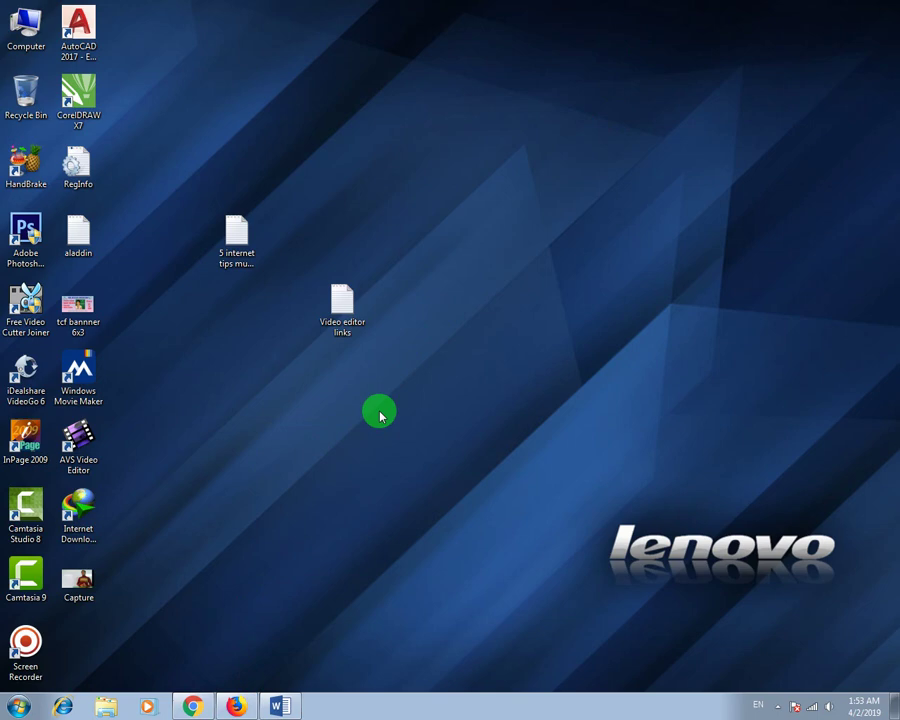
- Cycle through all open windows in the task switcher and bring up the Chrome window with Facebook
{"action": "key", "text": "alt+Tab"}
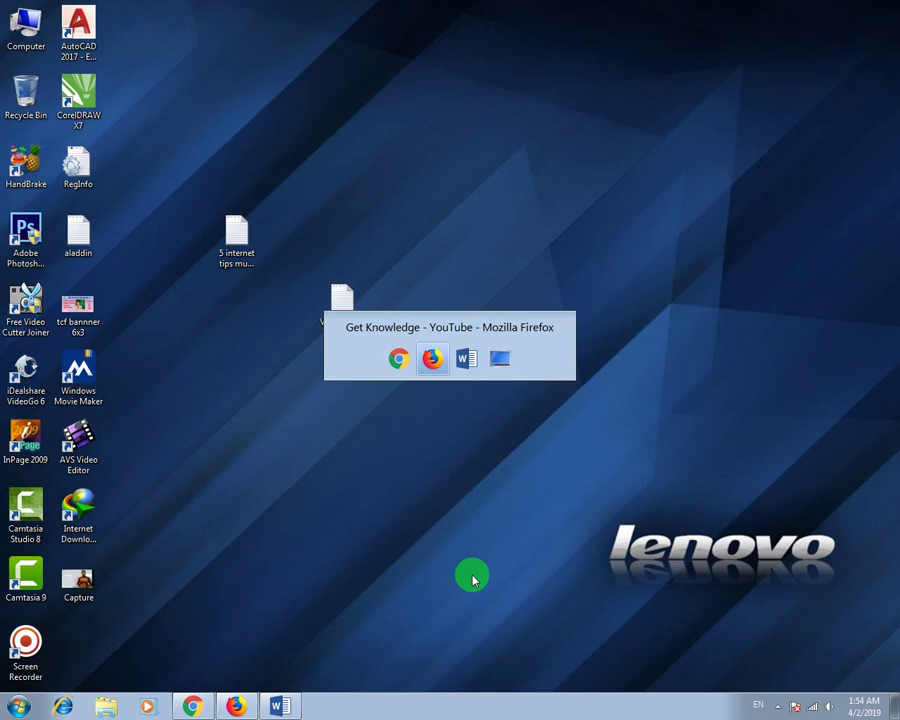
{"action": "key", "text": "alt+Tab"}
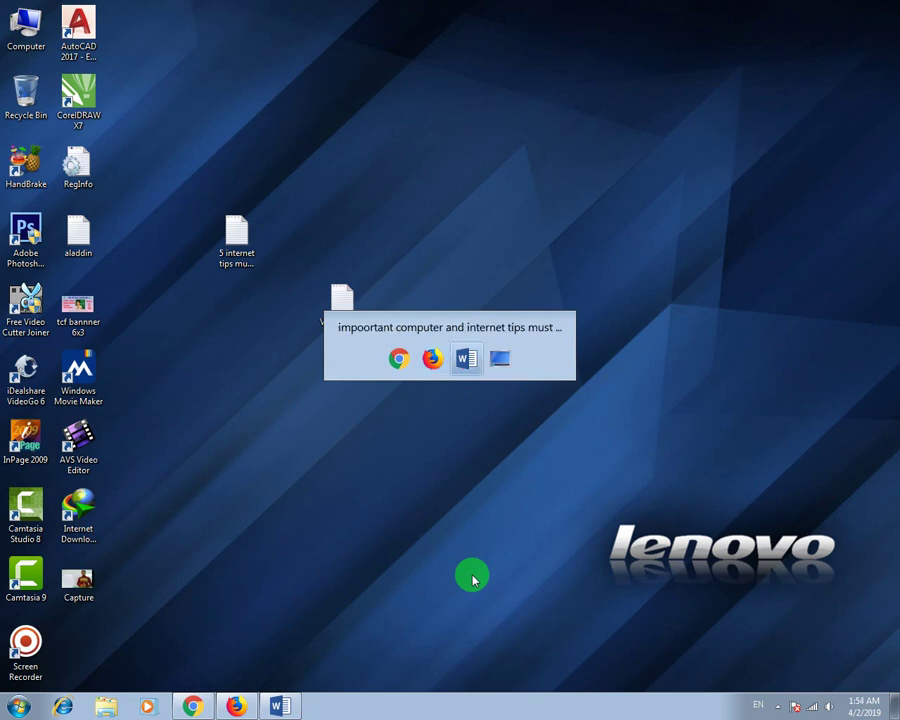
{"action": "key", "text": "alt+Tab"}
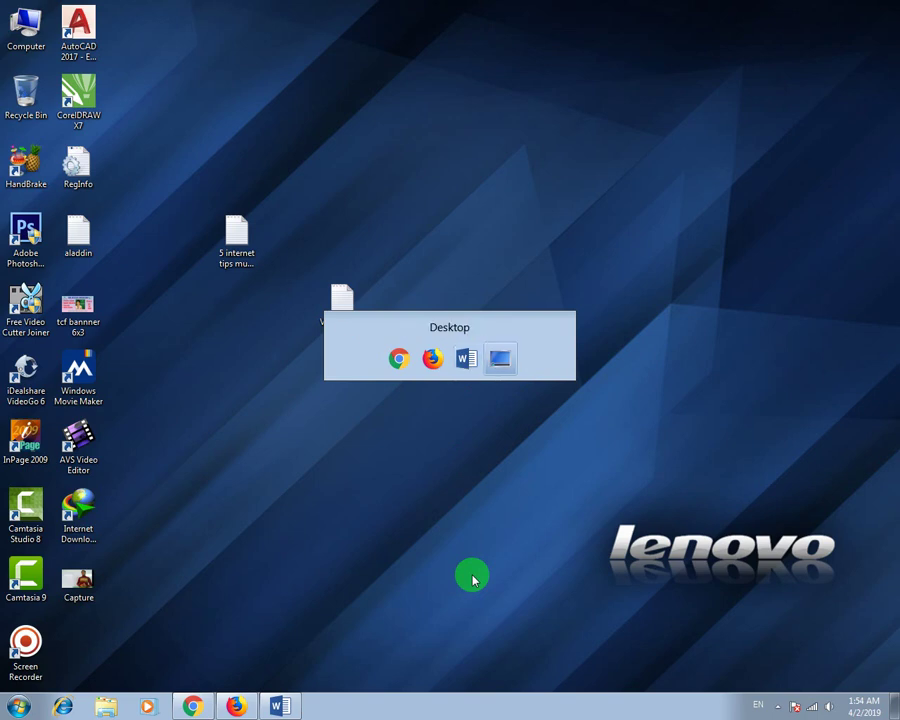
{"action": "key", "text": "alt+Tab"}
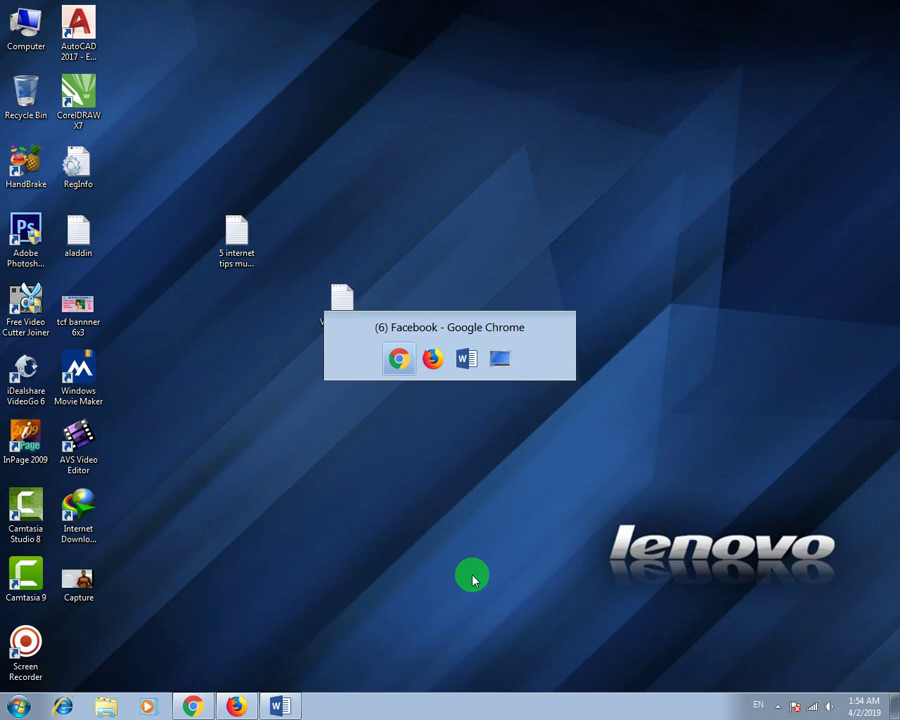
{"action": "key", "text": "alt"}
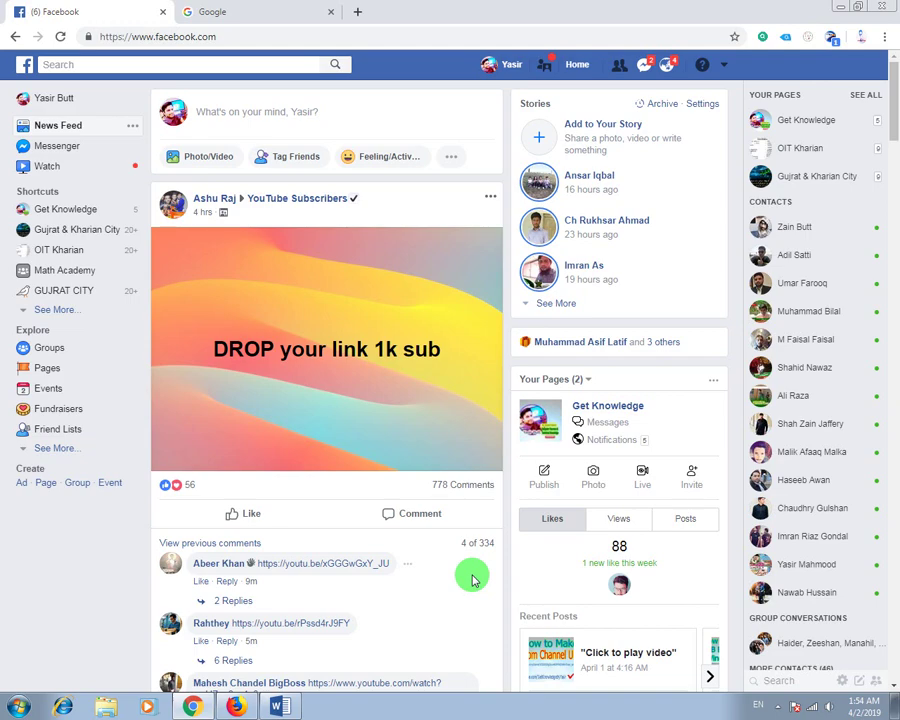
- Use the task switcher to bring up the Firefox YouTube window and then the Word document
{"action": "key", "text": "alt+Tab"}
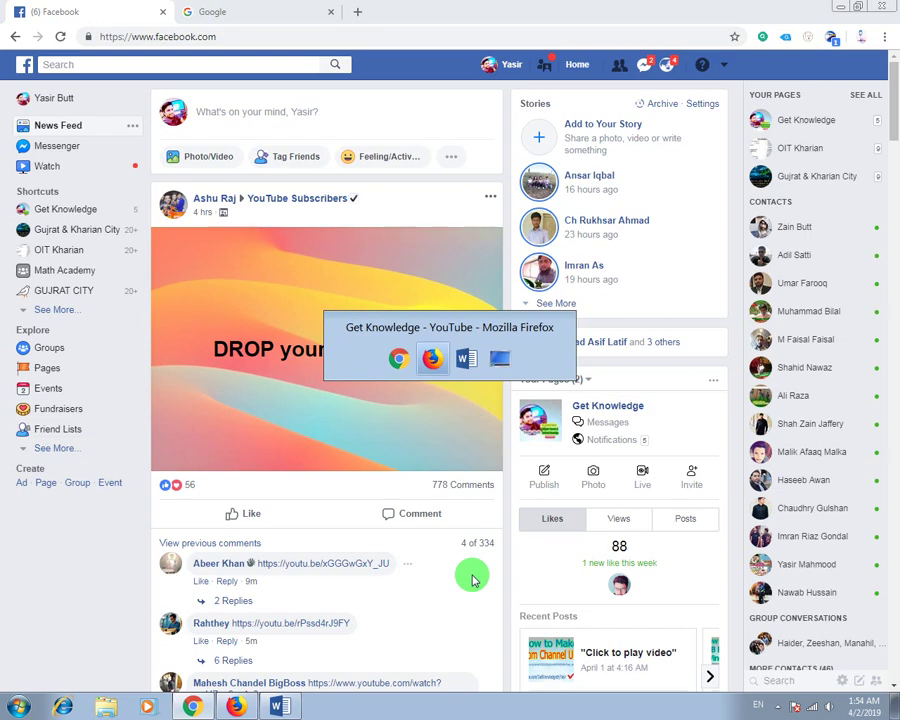
{"action": "key", "text": "alt+Tab"}
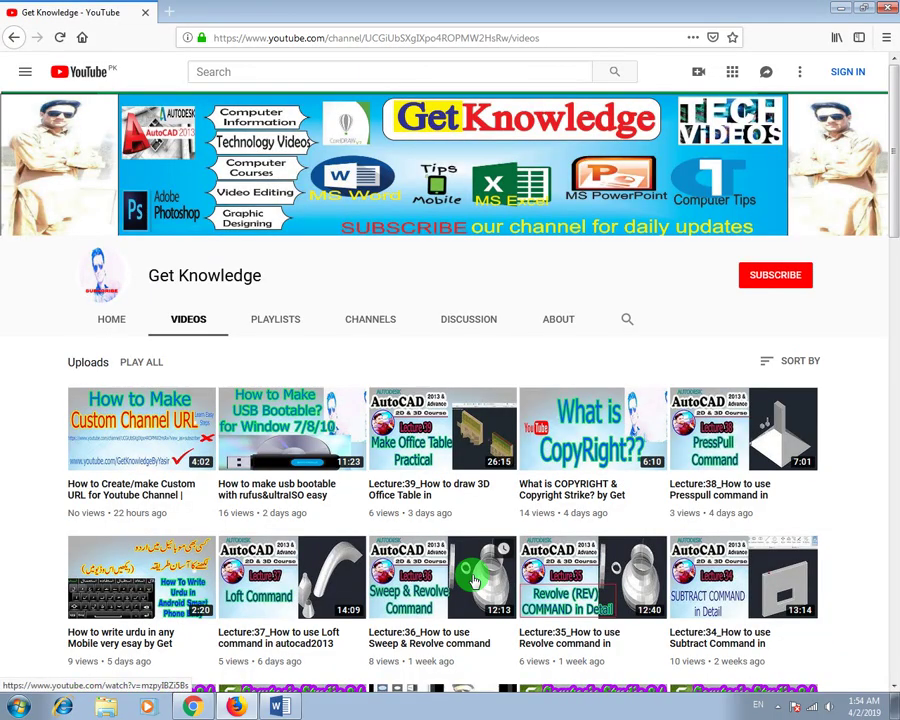
{"action": "key", "text": "alt+Tab"}
{"action": "key", "text": "alt+Tab"}
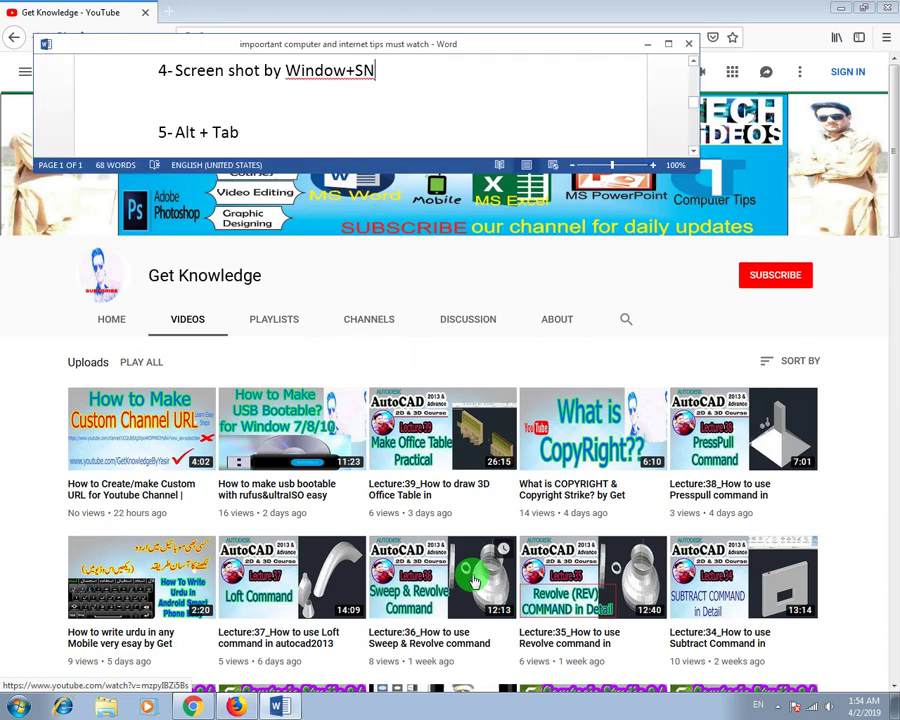
- Minimize the Word, Firefox and Chrome windows to return to the desktop
{"action": "left_click", "coordinate": [647, 48]}
{"action": "left_click", "coordinate": [842, 10]}
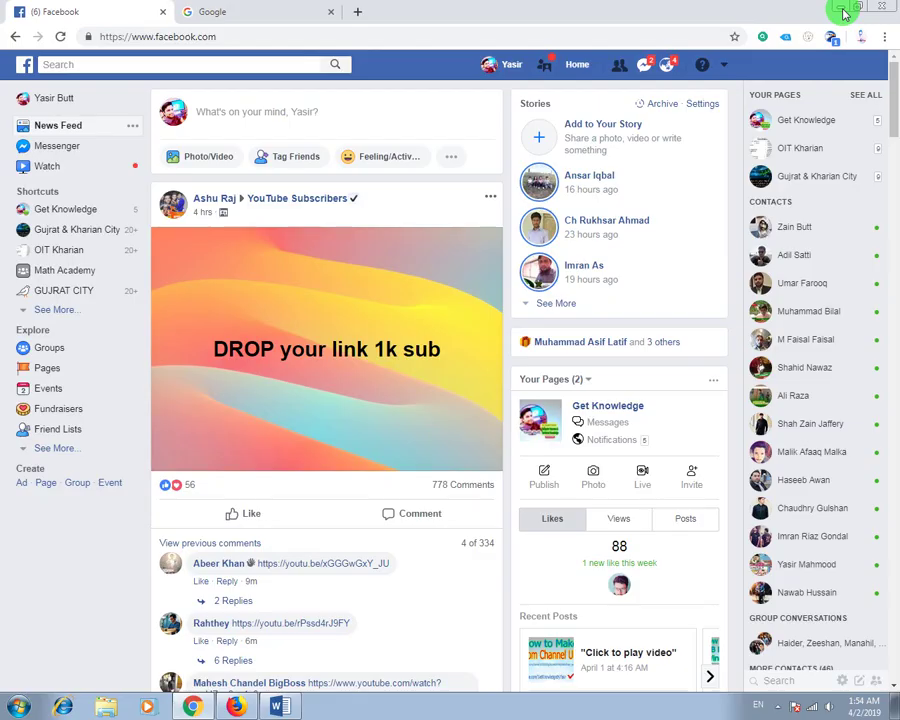
{"action": "left_click", "coordinate": [842, 10]}
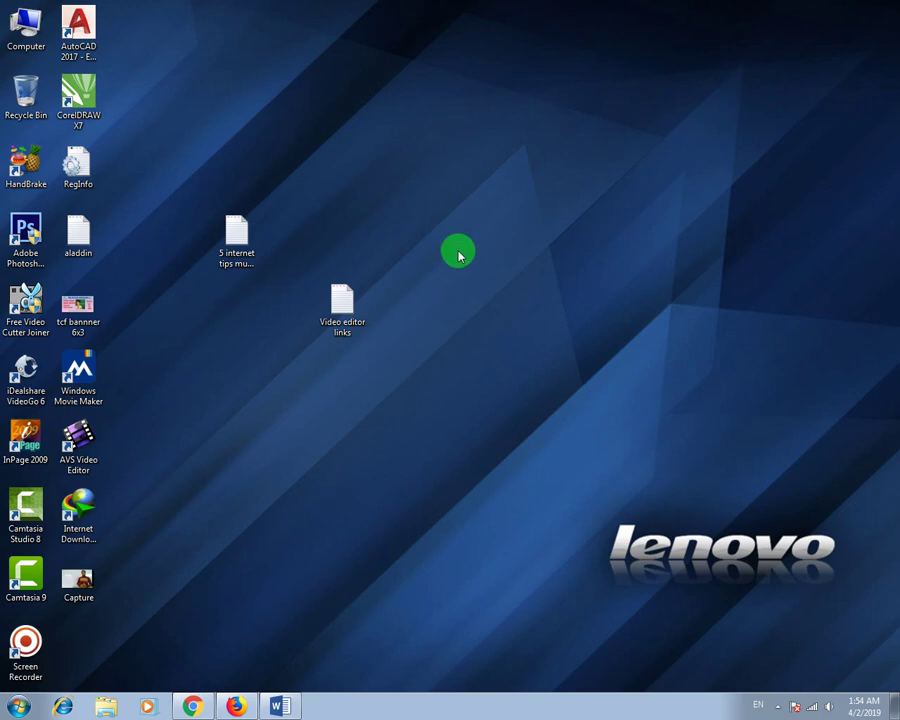
- Cycle repeatedly through the open windows with the task switcher, ending on Firefox, and minimize it
{"action": "key", "text": "alt+Tab"}
{"action": "key", "text": "alt+Tab"}
{"action": "key", "text": "alt+Tab"}
{"action": "key", "text": "alt+Tab"}
{"action": "key", "text": "alt+Tab"}
{"action": "key", "text": "alt+Tab"}
{"action": "key", "text": "alt+Tab"}
{"action": "key", "text": "alt+Tab"}
{"action": "key", "text": "alt+Tab"}
{"action": "key", "text": "alt+Tab"}
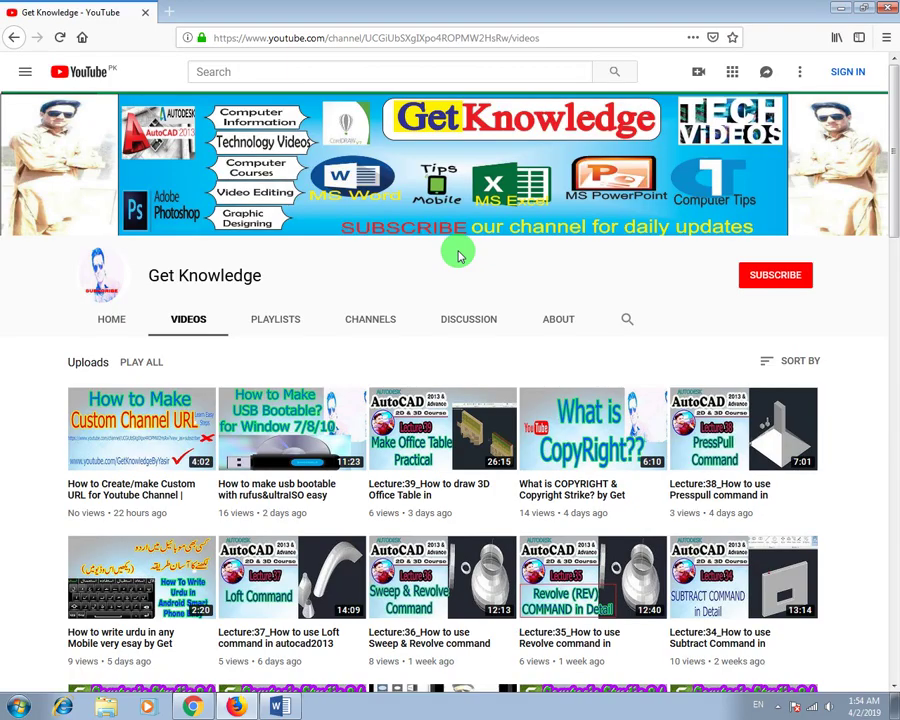
{"action": "left_click", "coordinate": [841, 8]}
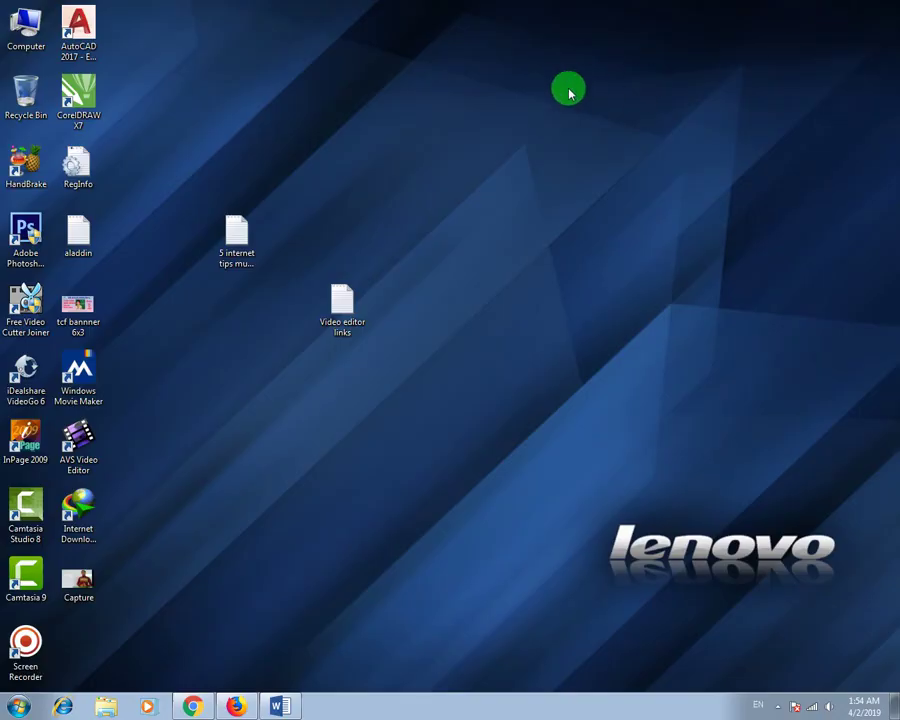
{"action": "right_click", "coordinate": [568, 90]}
{"action": "left_click", "coordinate": [612, 137]}
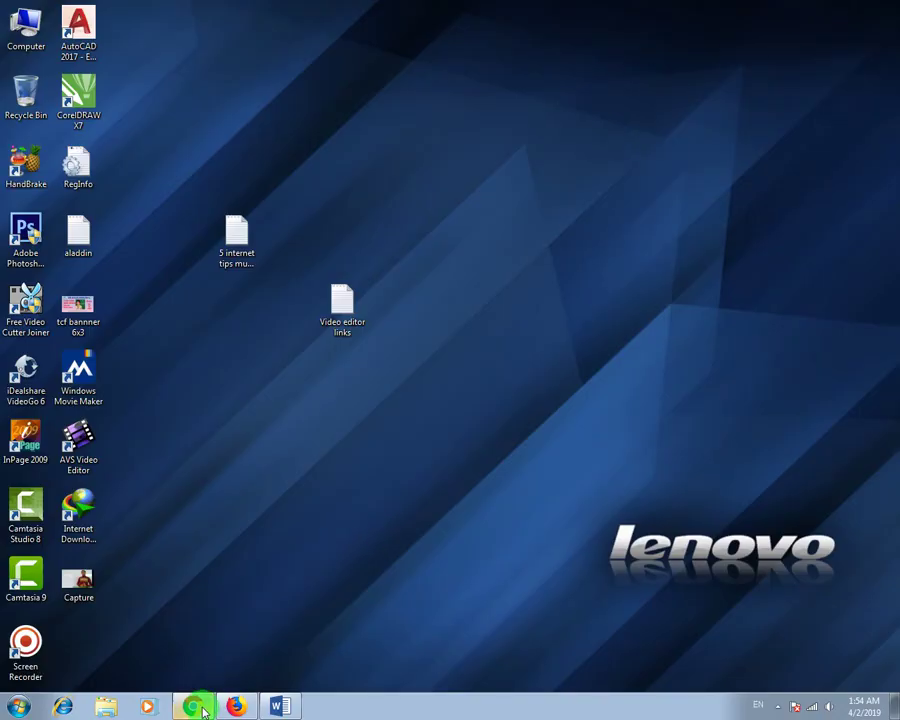
- Restore the Word document, shorten its window and bring tip 6 on the Window and arrow key shortcuts into view
{"action": "left_click", "coordinate": [273, 708]}
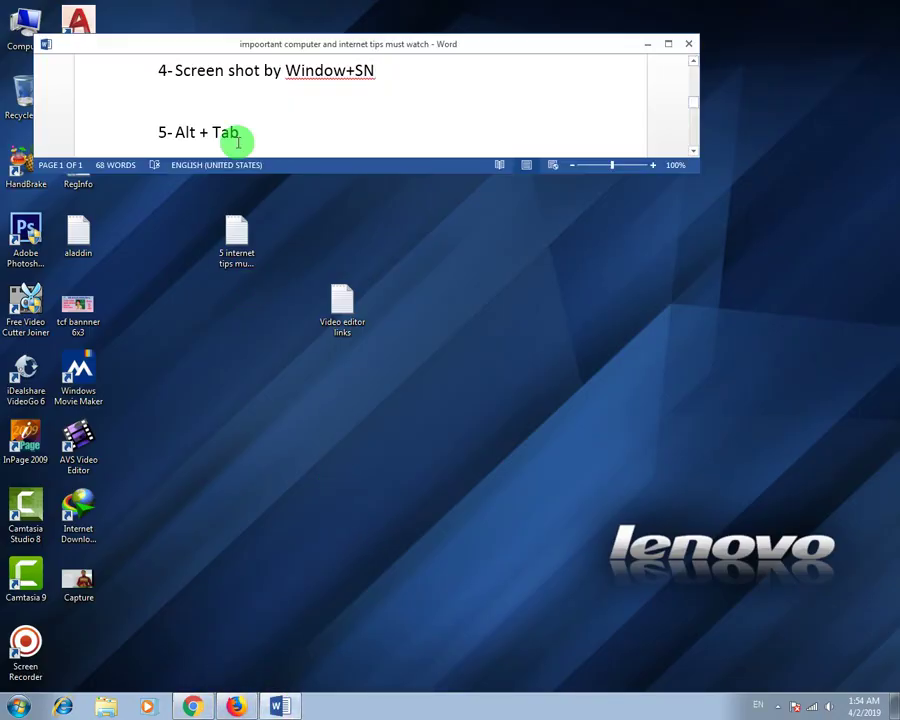
{"action": "left_click", "coordinate": [692, 151]}
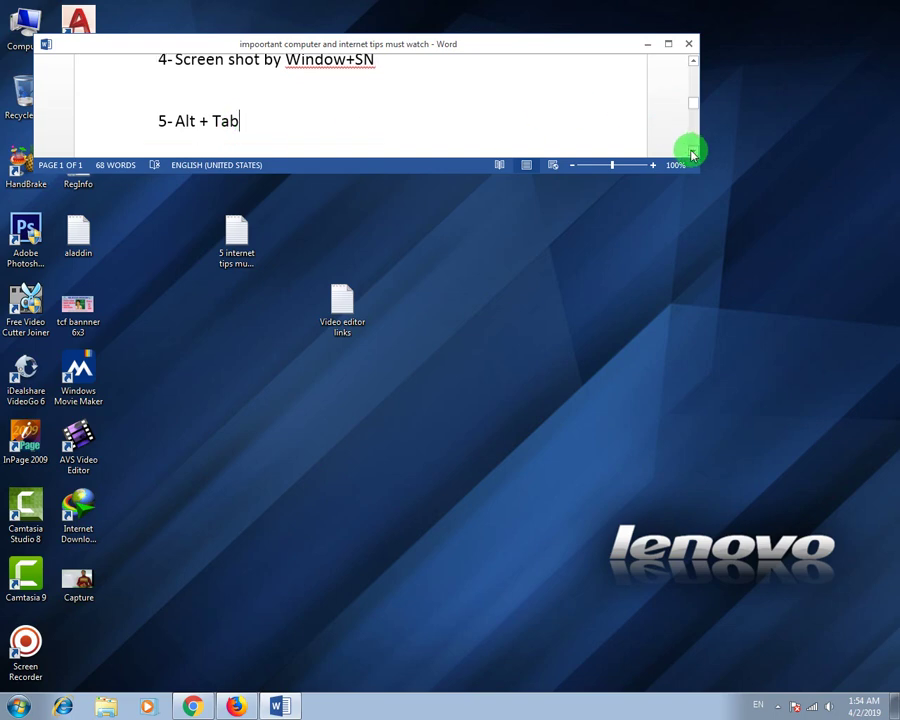
{"action": "left_click", "coordinate": [692, 152]}
{"action": "left_click", "coordinate": [692, 152]}
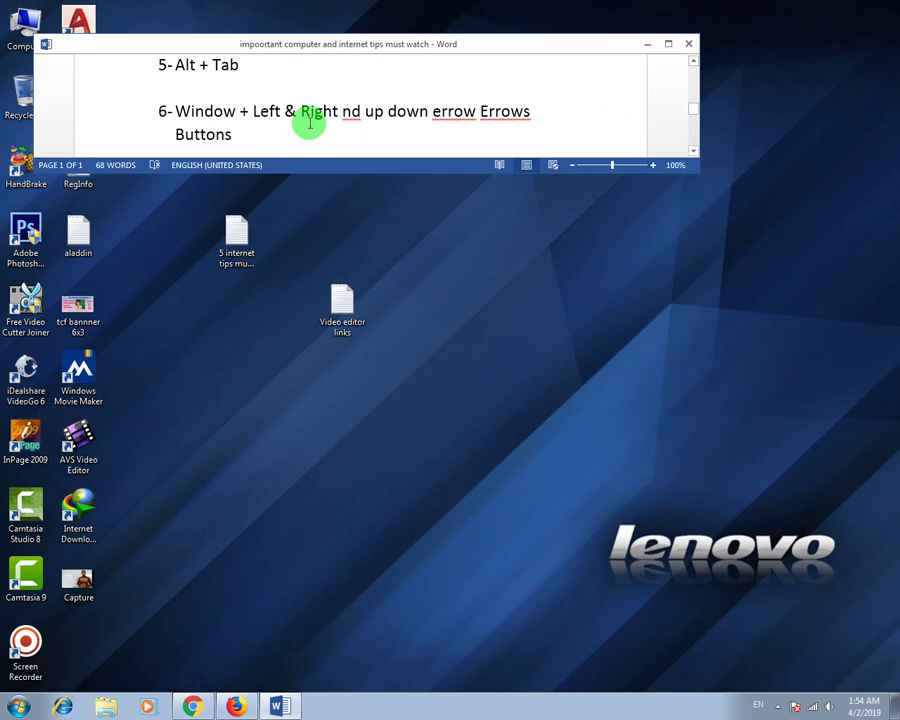
{"action": "scroll", "coordinate": [318, 137], "scroll_direction": "down", "scroll_amount": 2}
{"action": "scroll", "coordinate": [321, 137], "scroll_direction": "up", "scroll_amount": 2}
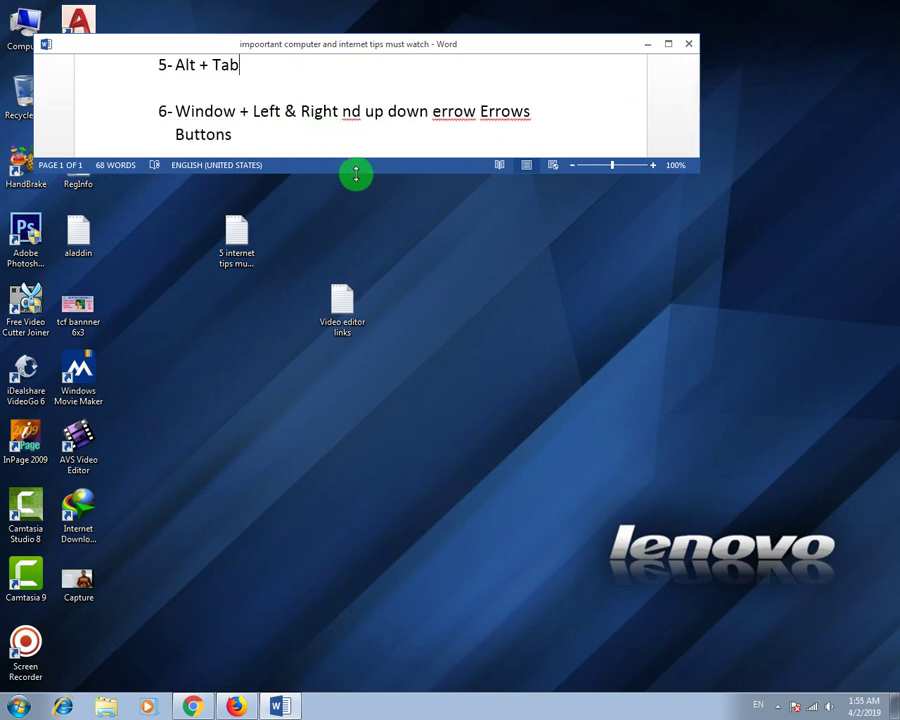
{"action": "left_click_drag", "start_coordinate": [355, 174], "coordinate": [352, 140]}
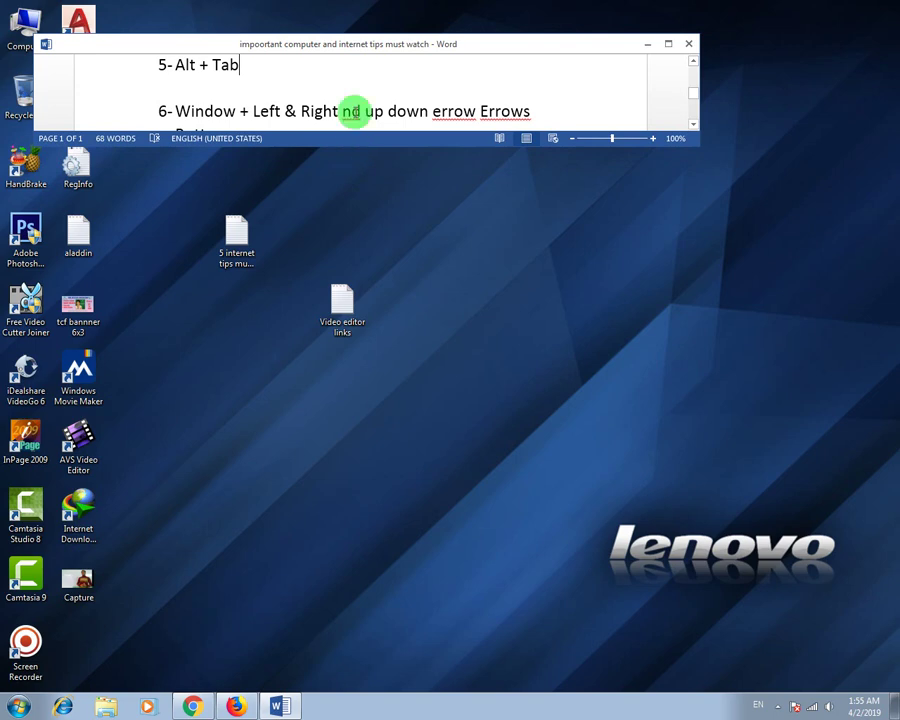
{"action": "left_click", "coordinate": [694, 126]}
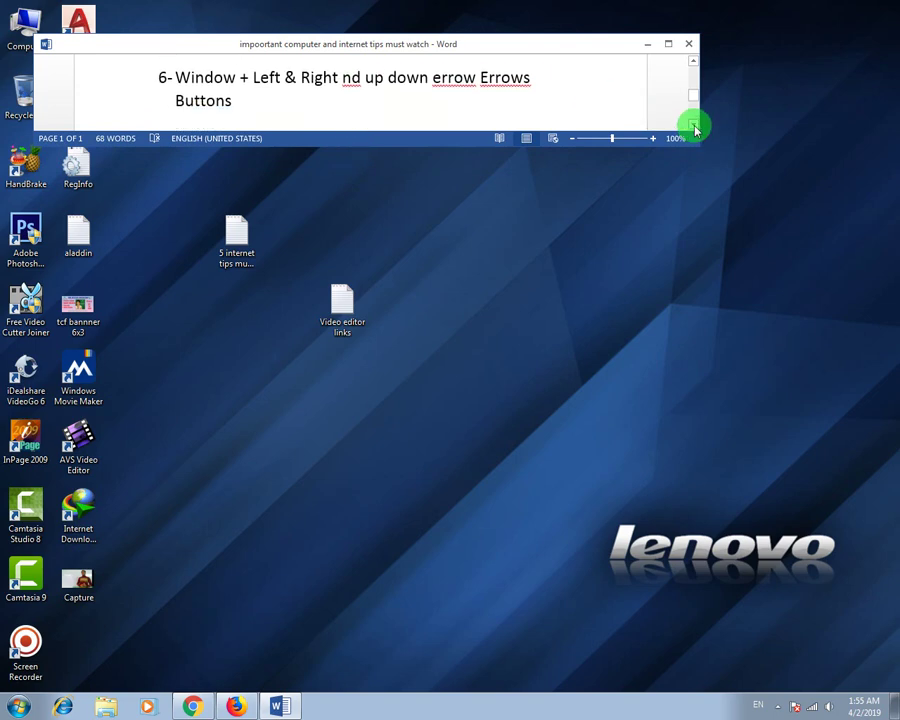
- Search for "key", open the On-Screen Keyboard and move it below the Word window
{"action": "key", "text": "super"}
{"action": "type", "text": "ke"}
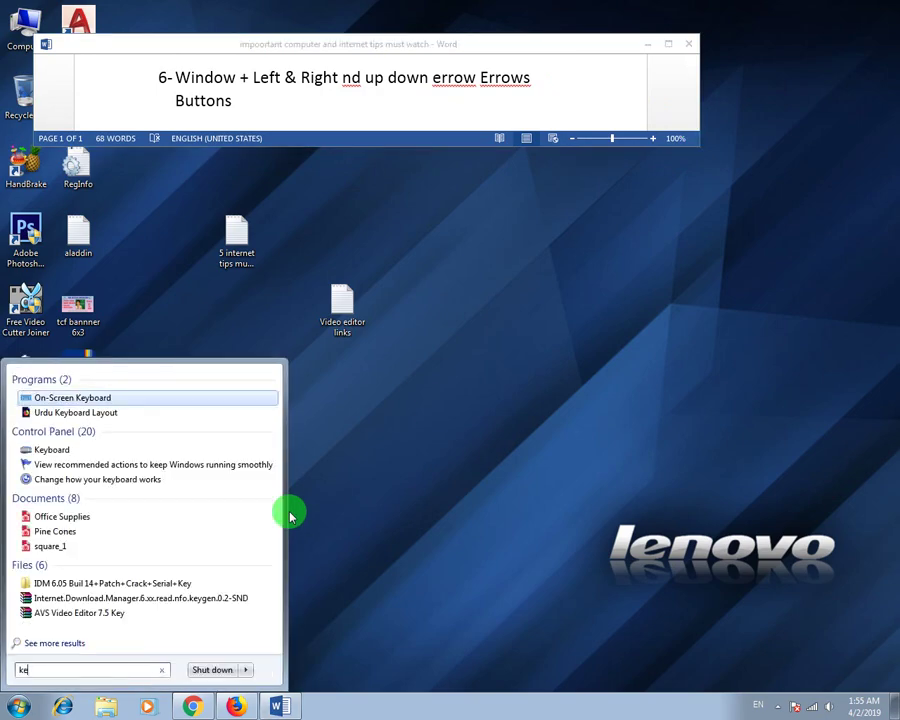
{"action": "type", "text": "y"}
{"action": "left_click", "coordinate": [96, 396]}
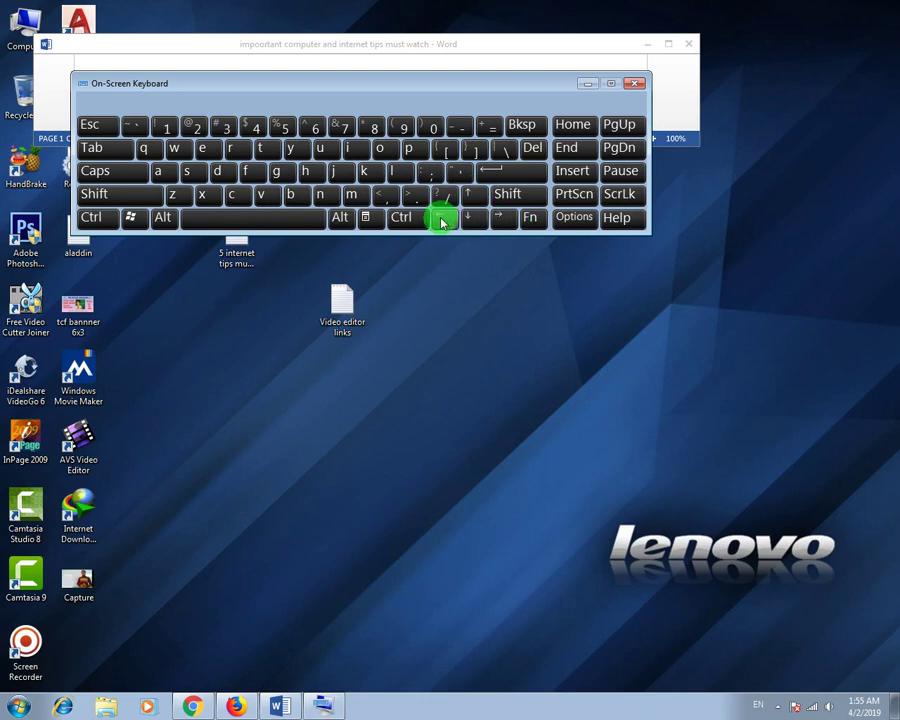
{"action": "left_click_drag", "start_coordinate": [406, 83], "coordinate": [404, 214]}
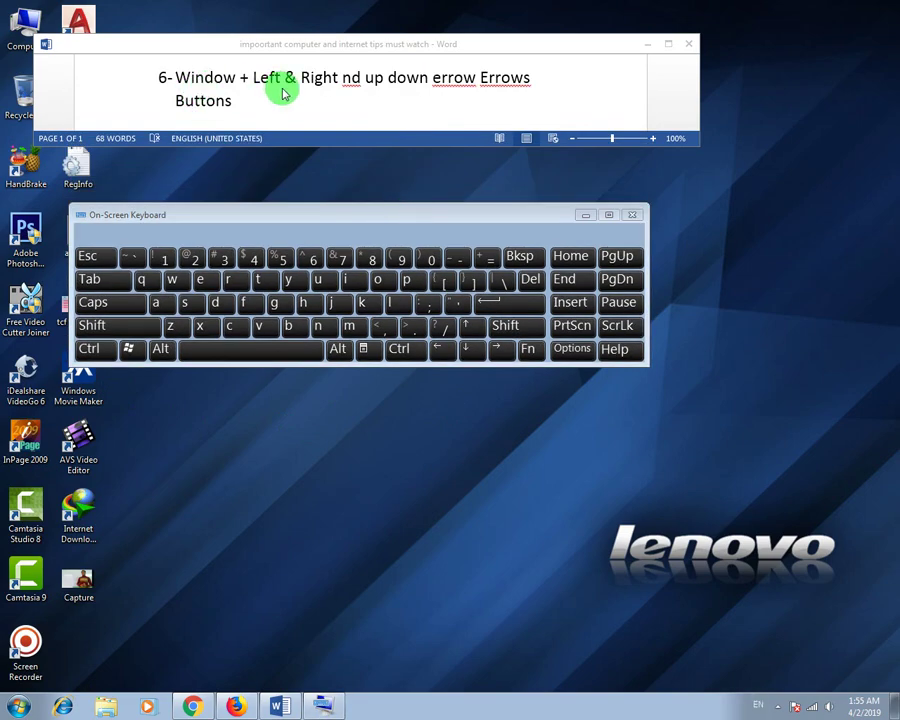
- Bring the Firefox YouTube window forward and snap it to the left half of the screen, moving the On-Screen Keyboard lower to uncover the page
{"action": "left_click", "coordinate": [237, 706]}
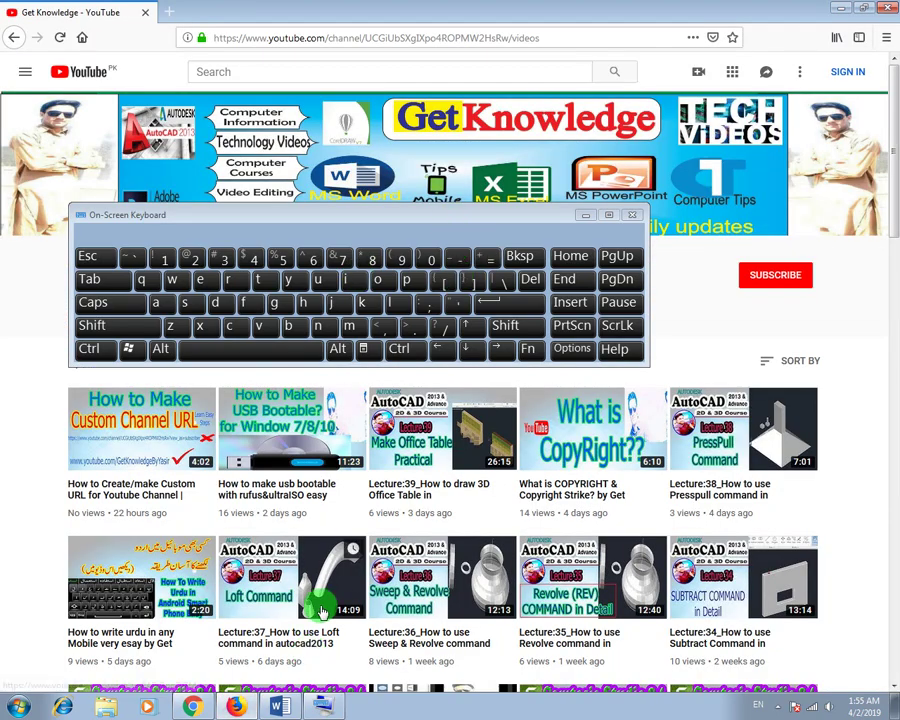
{"action": "left_click", "coordinate": [324, 705]}
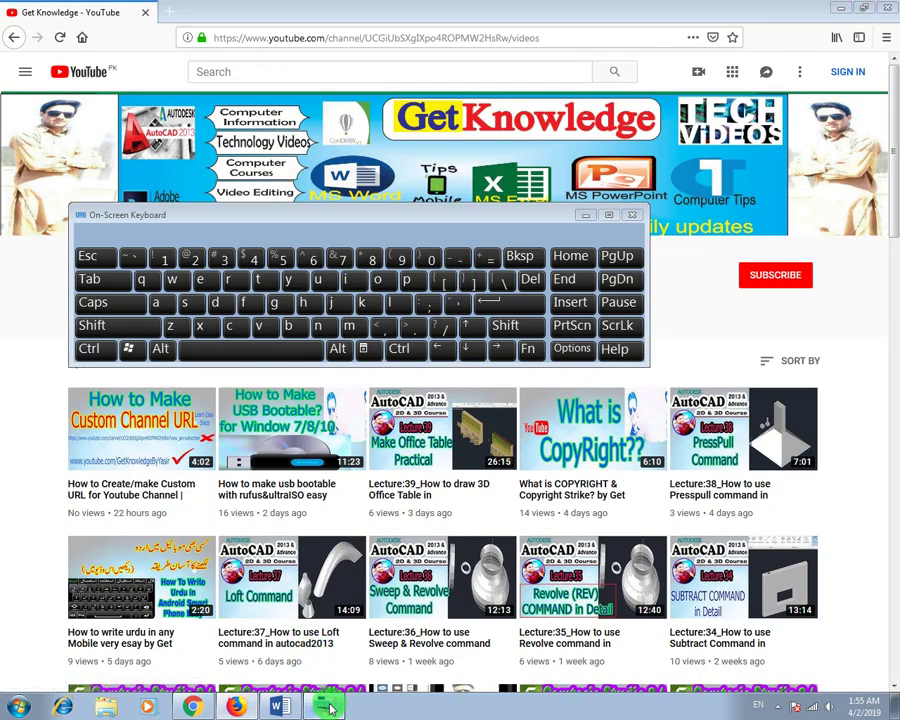
{"action": "left_click", "coordinate": [236, 708]}
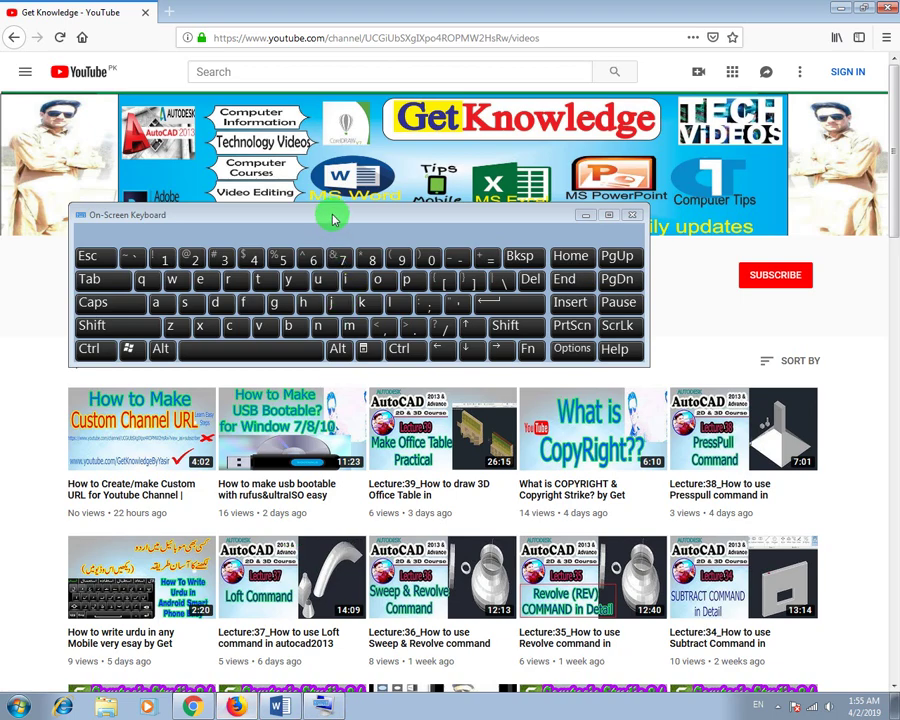
{"action": "left_click_drag", "start_coordinate": [331, 215], "coordinate": [468, 316]}
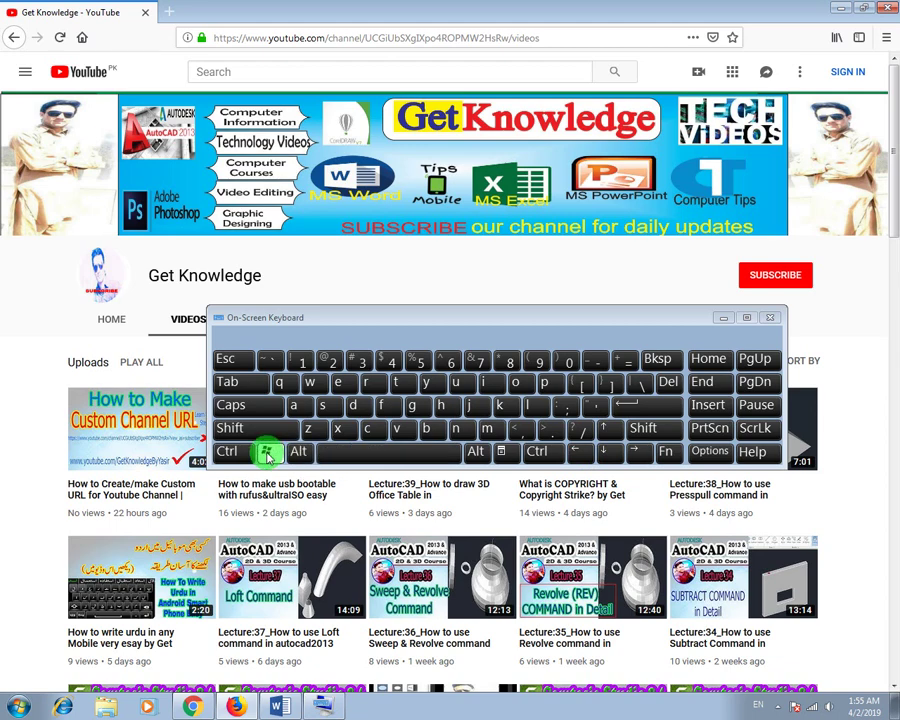
{"action": "left_click", "coordinate": [585, 457]}
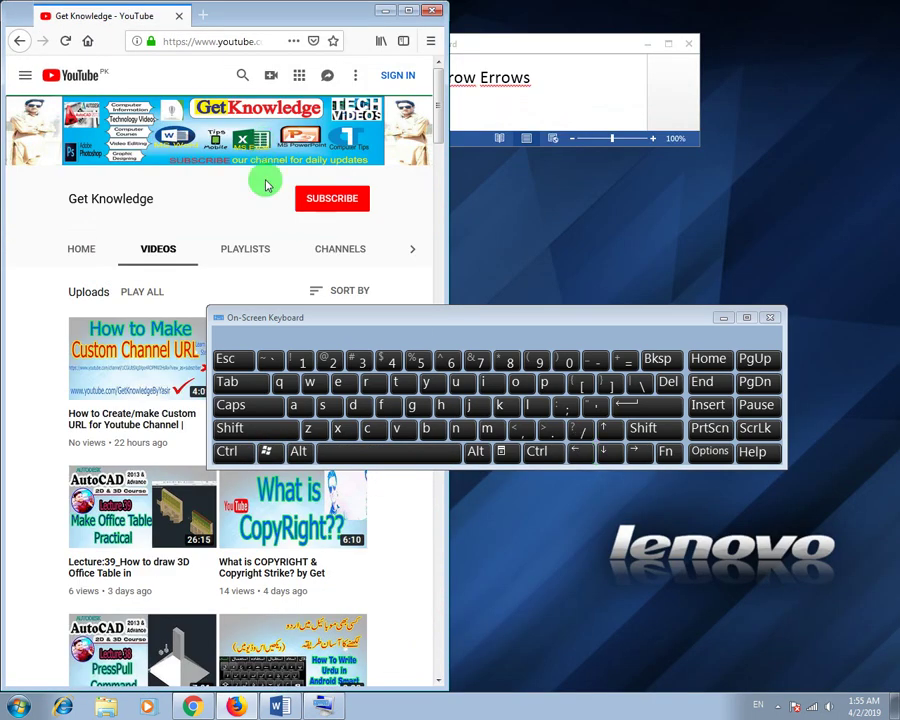
{"action": "left_click_drag", "start_coordinate": [363, 318], "coordinate": [388, 358]}
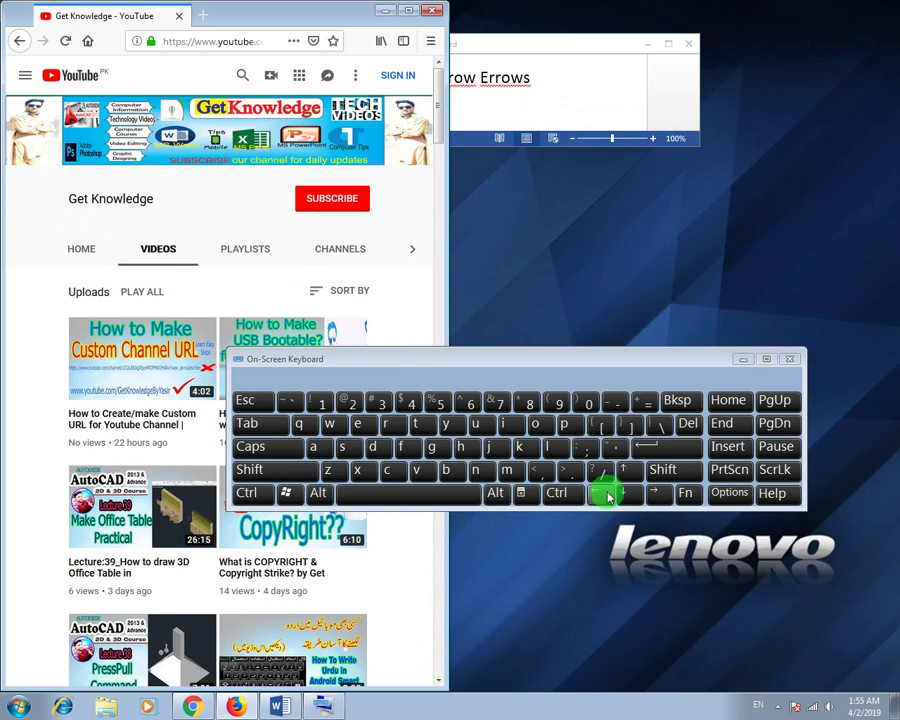
- Unsnap the Firefox window from the left half of the screen and maximize it using the On-Screen Keyboard
{"action": "left_click", "coordinate": [288, 496]}
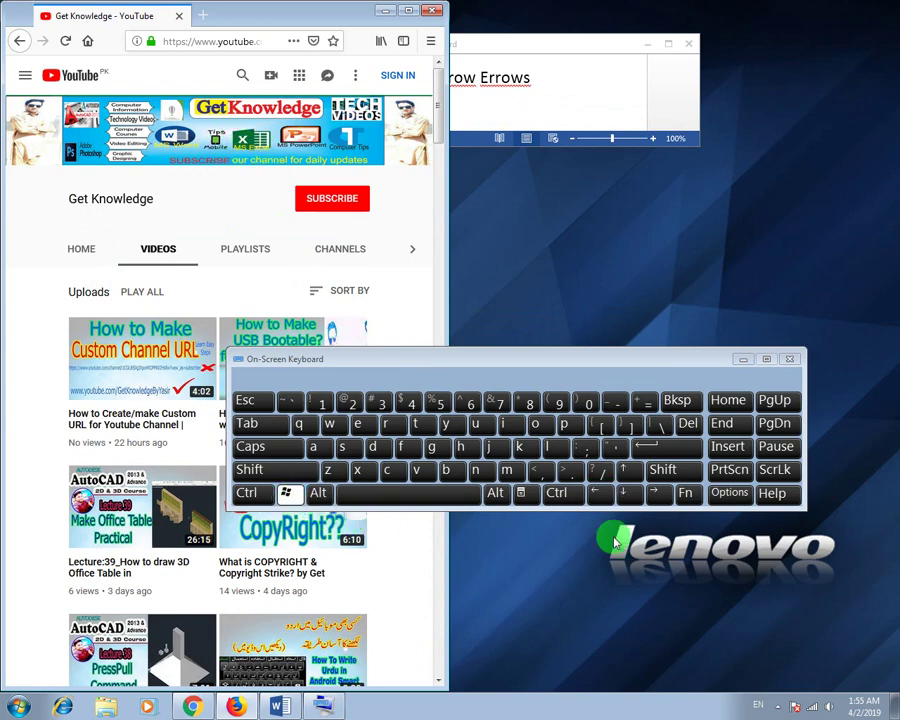
{"action": "left_click", "coordinate": [660, 497]}
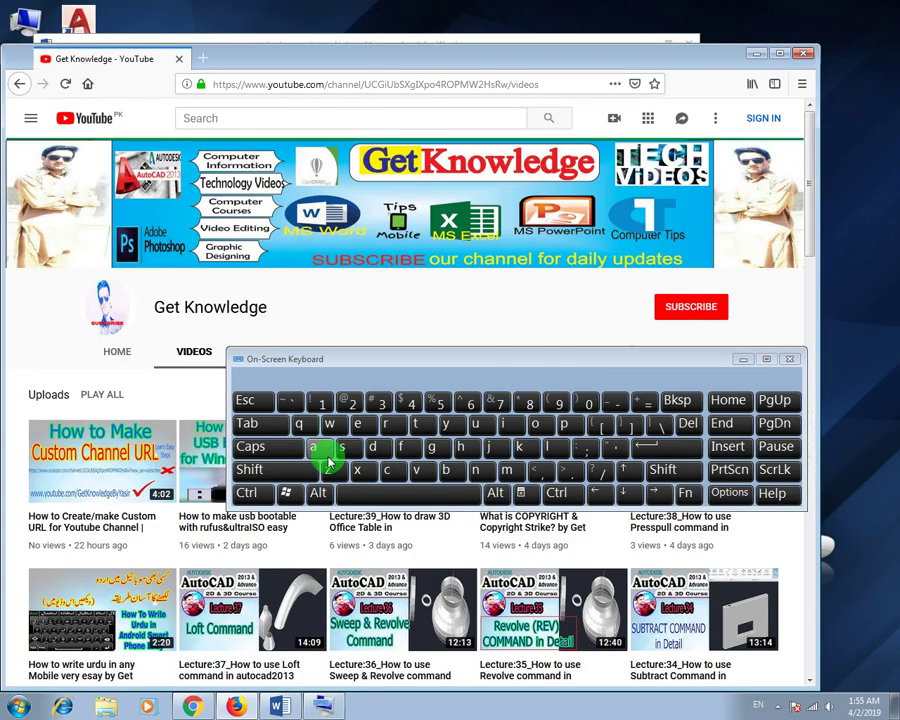
{"action": "left_click", "coordinate": [287, 493]}
{"action": "left_click", "coordinate": [627, 470]}
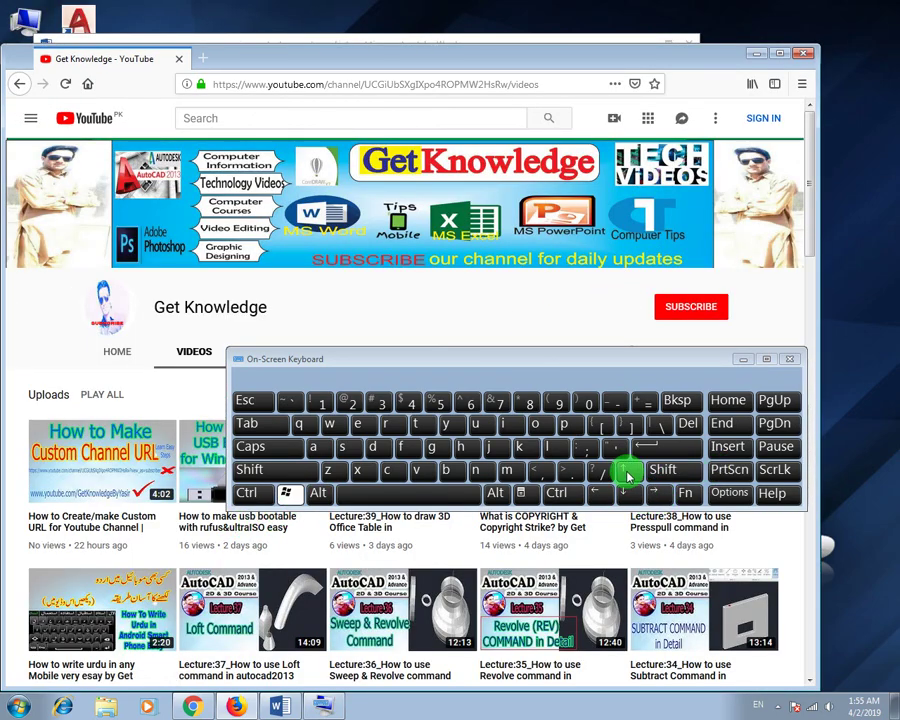
- Restore the maximized Firefox window to floating size with the On-Screen Keyboard, and maximize it again
{"action": "left_click", "coordinate": [278, 492]}
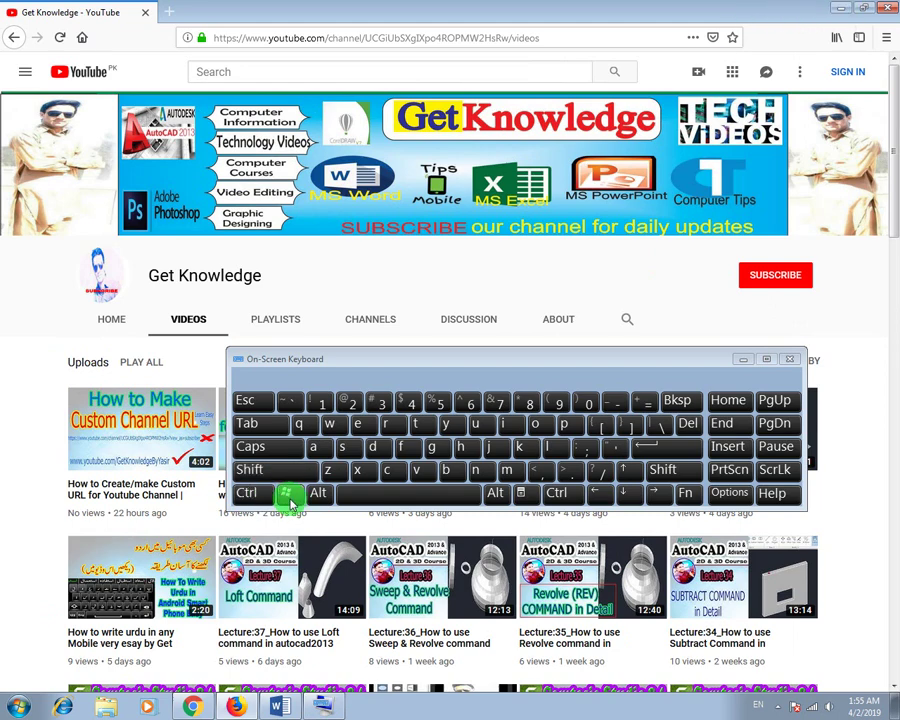
{"action": "left_click", "coordinate": [630, 497]}
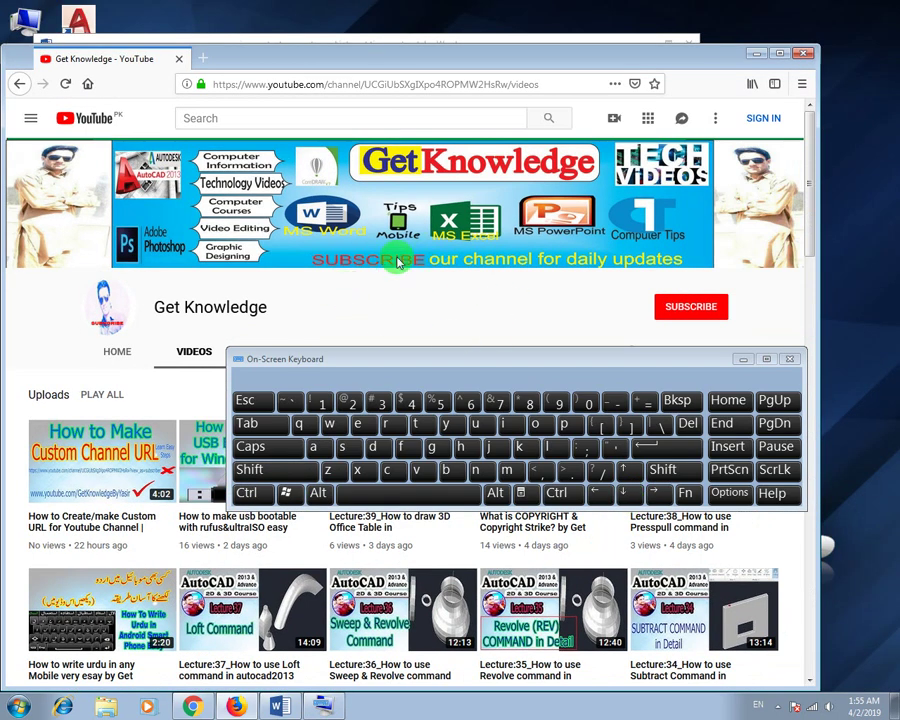
{"action": "double_click", "coordinate": [699, 56]}
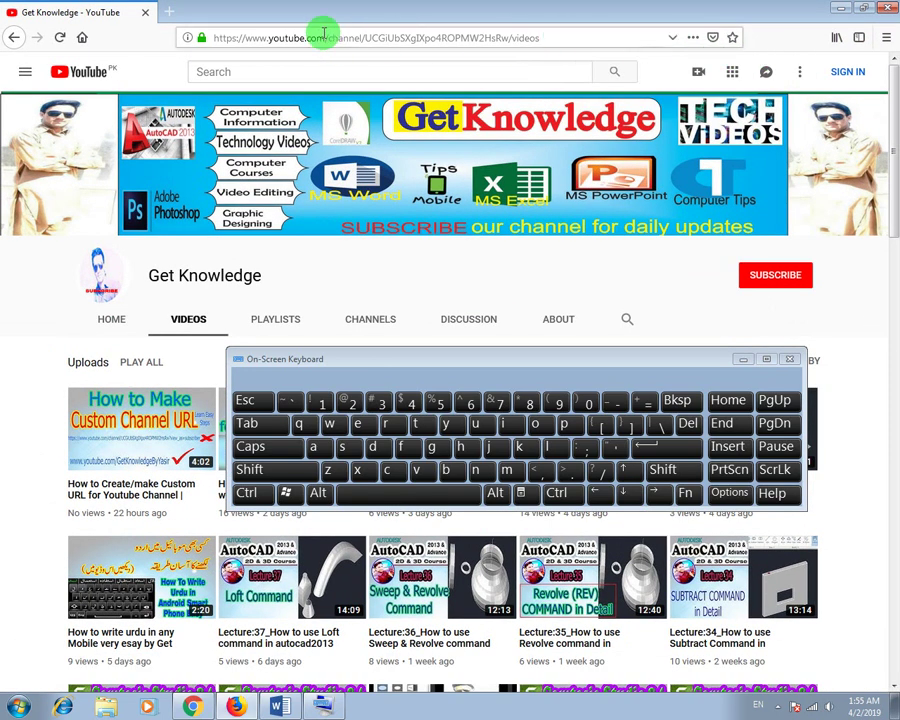
- Place the Chrome Facebook window behind Firefox and snap Firefox to the right half using the On-Screen Keyboard
{"action": "left_click", "coordinate": [197, 707]}
{"action": "left_click", "coordinate": [235, 707]}
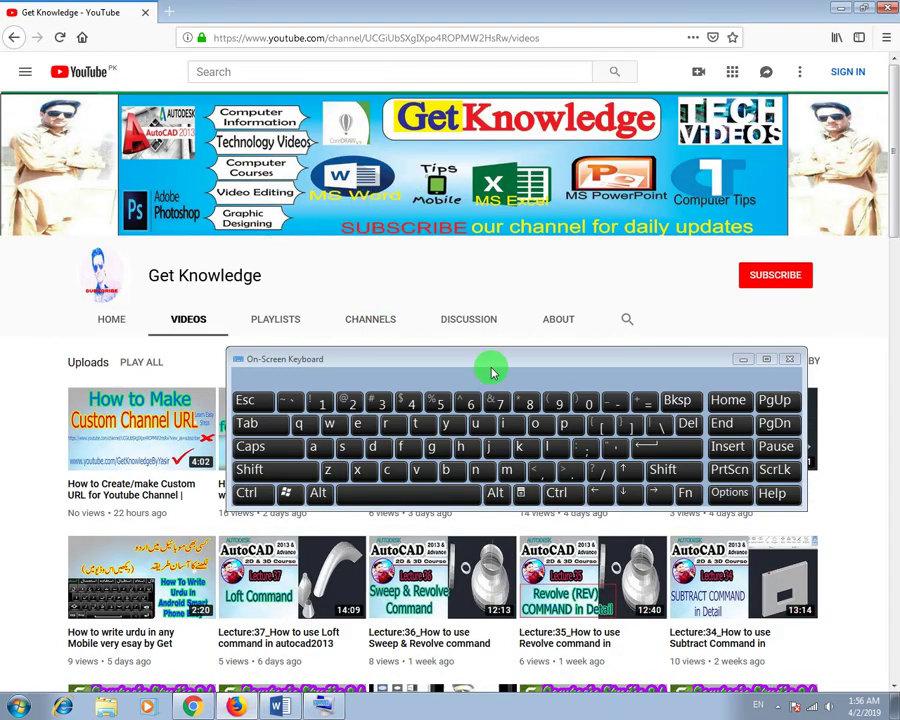
{"action": "left_click_drag", "start_coordinate": [484, 359], "coordinate": [492, 361]}
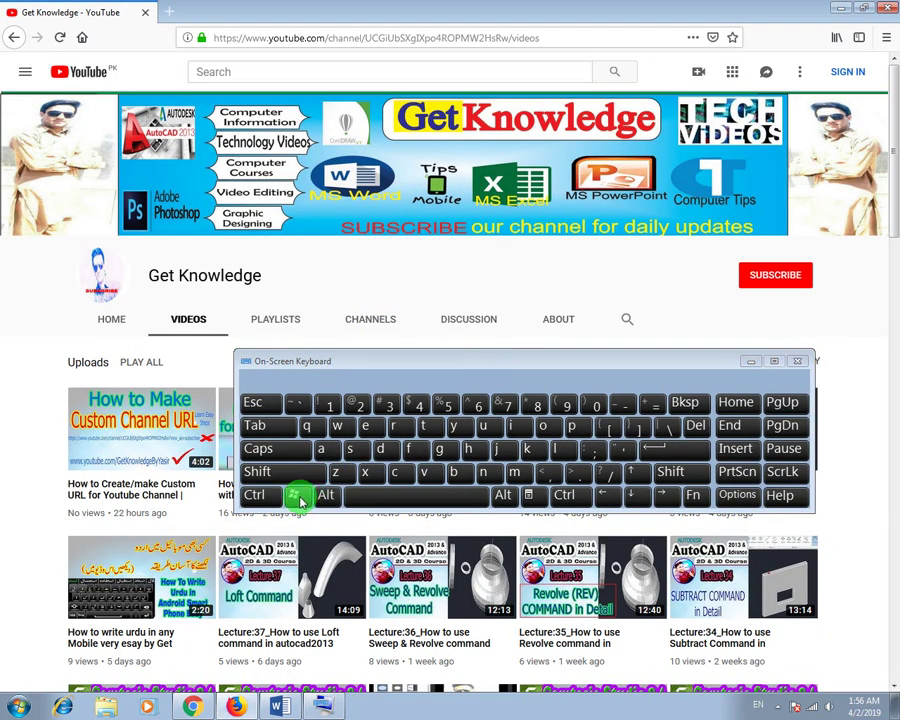
{"action": "left_click", "coordinate": [665, 500]}
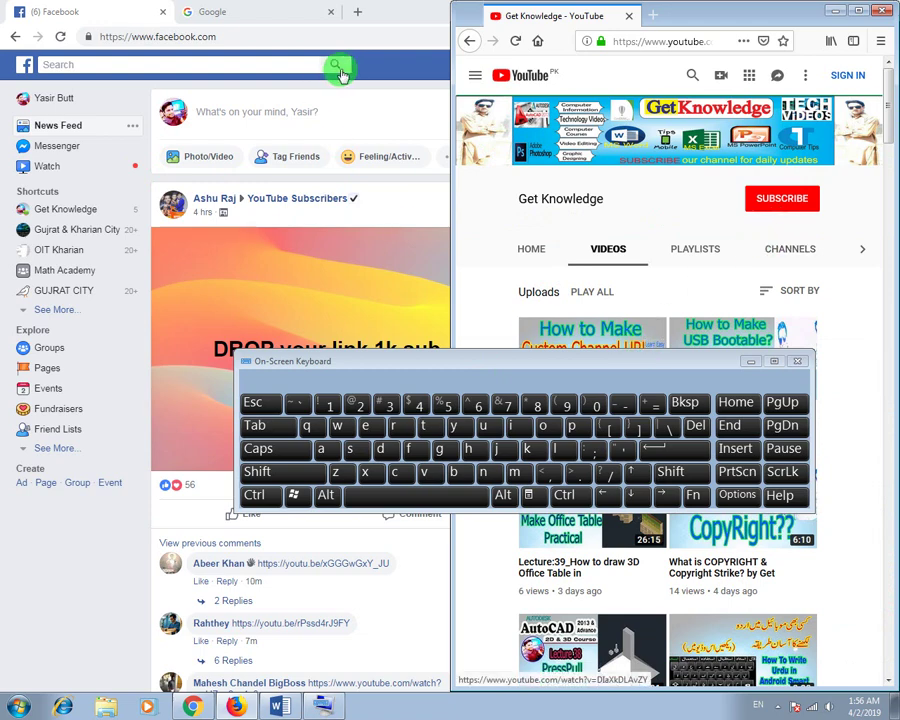
- Return the snapped Firefox window to floating size and minimize it with the On-Screen Keyboard
{"action": "double_click", "coordinate": [706, 22]}
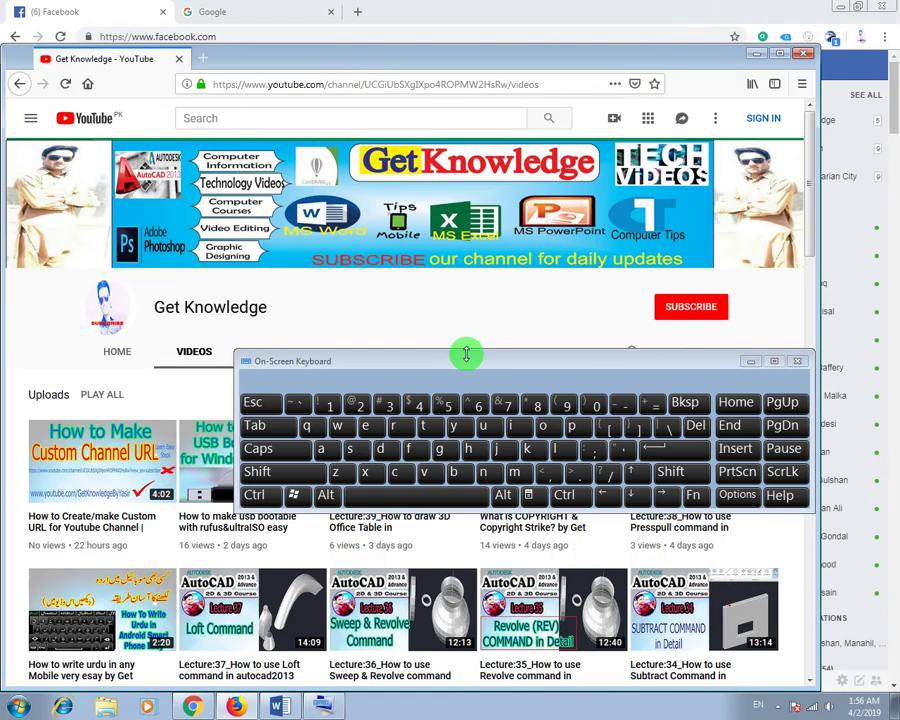
{"action": "left_click", "coordinate": [294, 494]}
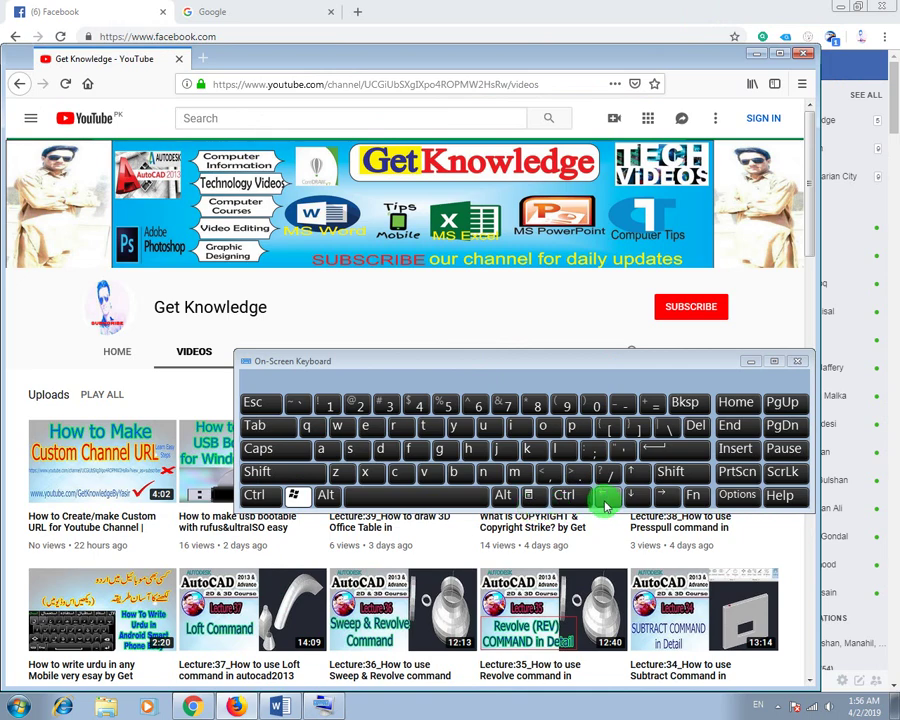
{"action": "left_click", "coordinate": [633, 497]}
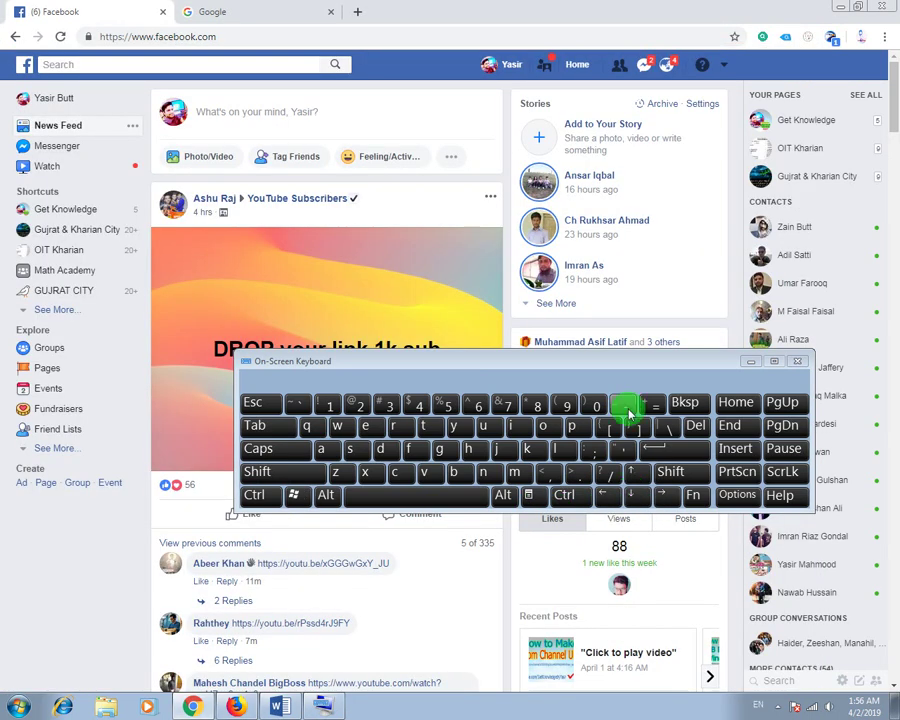
- Try to maximize the Chrome Facebook window and snap it to the left half with the On-Screen Keyboard
{"action": "left_click", "coordinate": [293, 497]}
{"action": "left_click", "coordinate": [633, 472]}
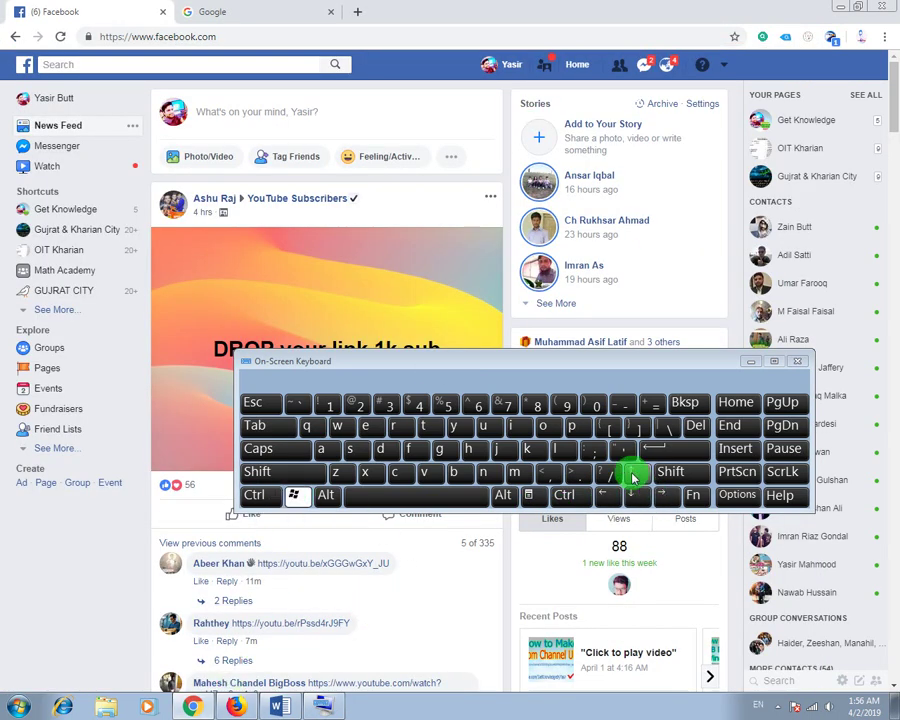
{"action": "left_click", "coordinate": [602, 494]}
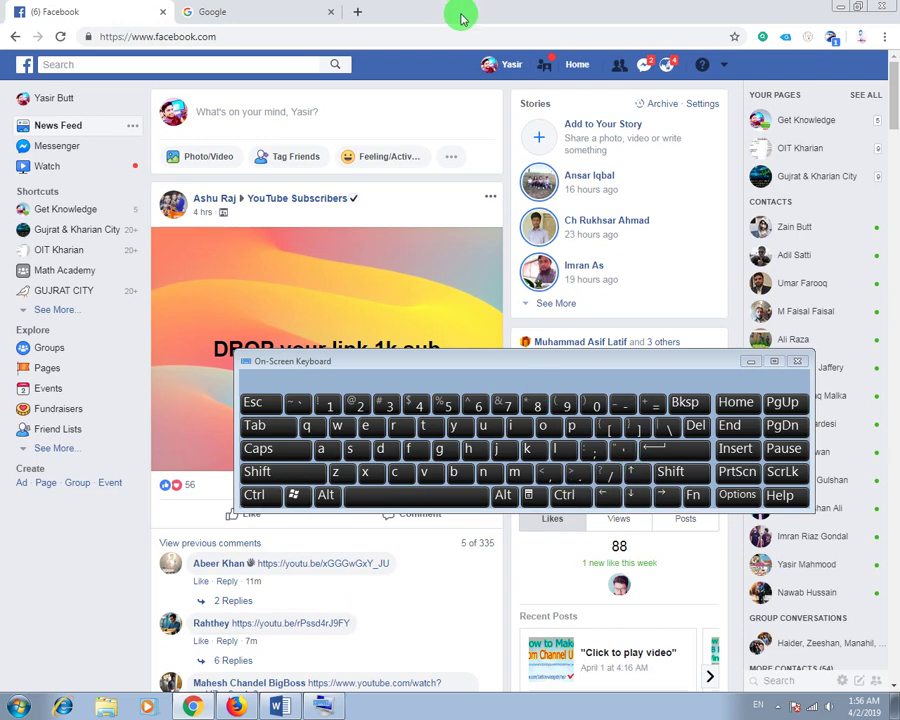
- Move the On-Screen Keyboard slightly lower and minimize it to uncover the Facebook page
{"action": "left_click", "coordinate": [416, 406]}
{"action": "left_click_drag", "start_coordinate": [422, 365], "coordinate": [402, 396]}
{"action": "left_click", "coordinate": [443, 487]}
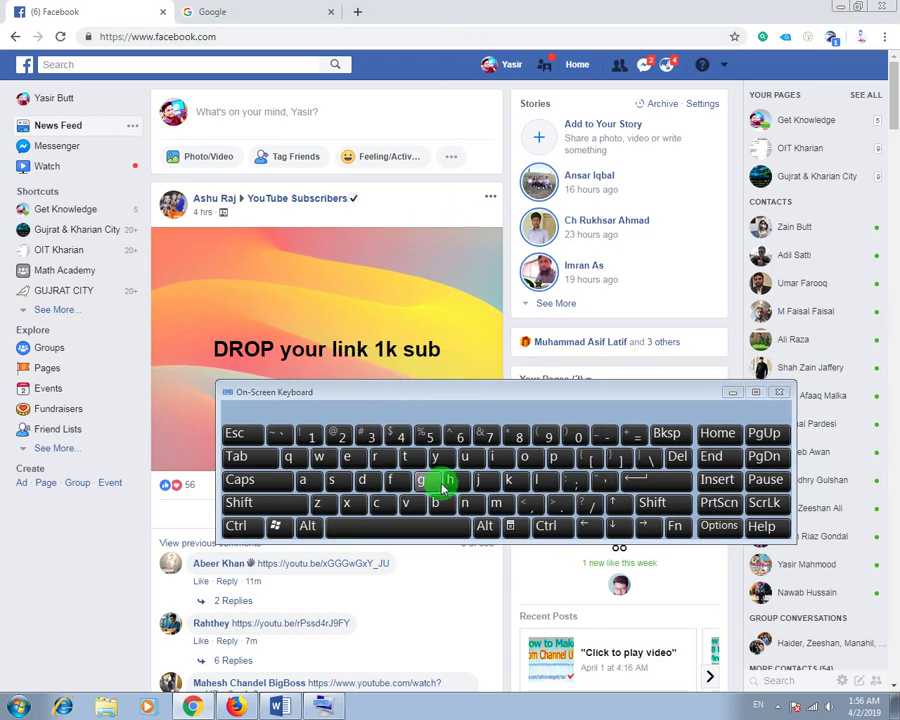
{"action": "left_click", "coordinate": [520, 440]}
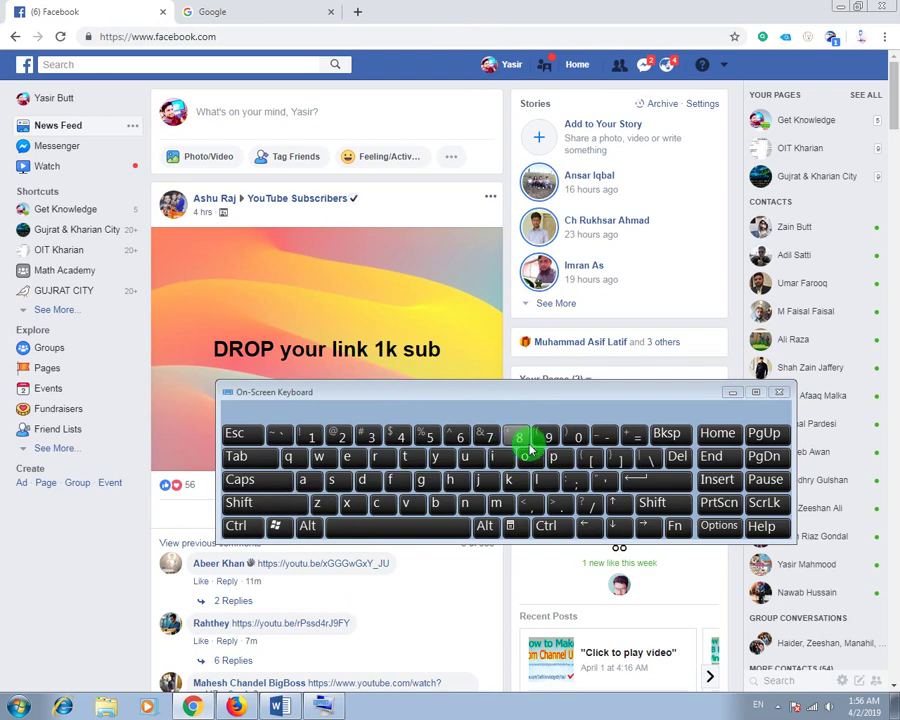
{"action": "left_click", "coordinate": [735, 391]}
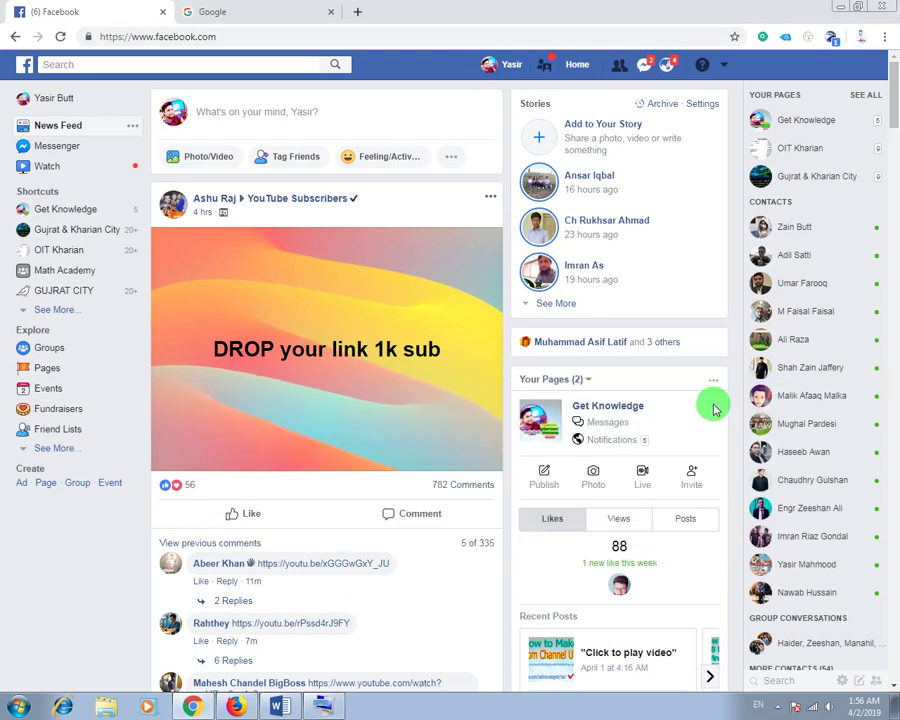
- Toggle the Chrome window's size, and bring the Firefox YouTube window forward in front of it, maximized
{"action": "double_click", "coordinate": [510, 10]}
{"action": "double_click", "coordinate": [530, 24]}
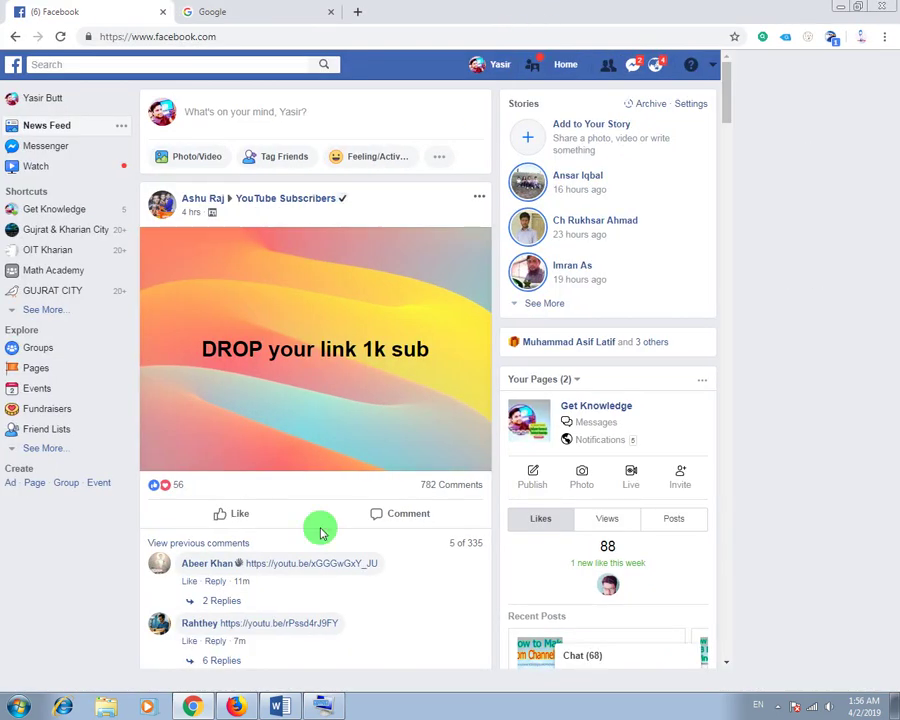
{"action": "left_click", "coordinate": [243, 705]}
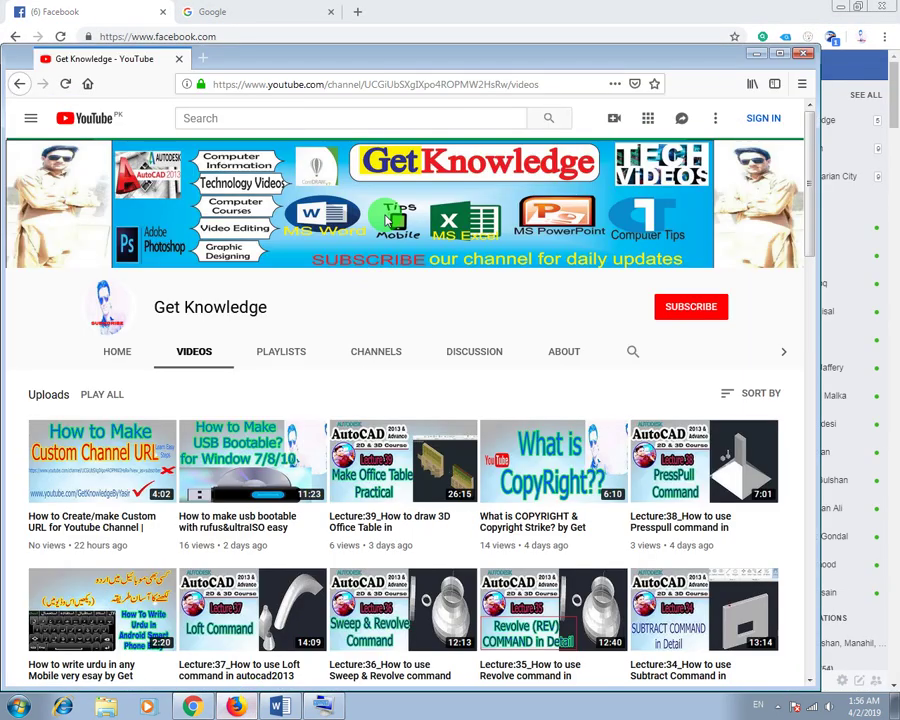
{"action": "double_click", "coordinate": [450, 60]}
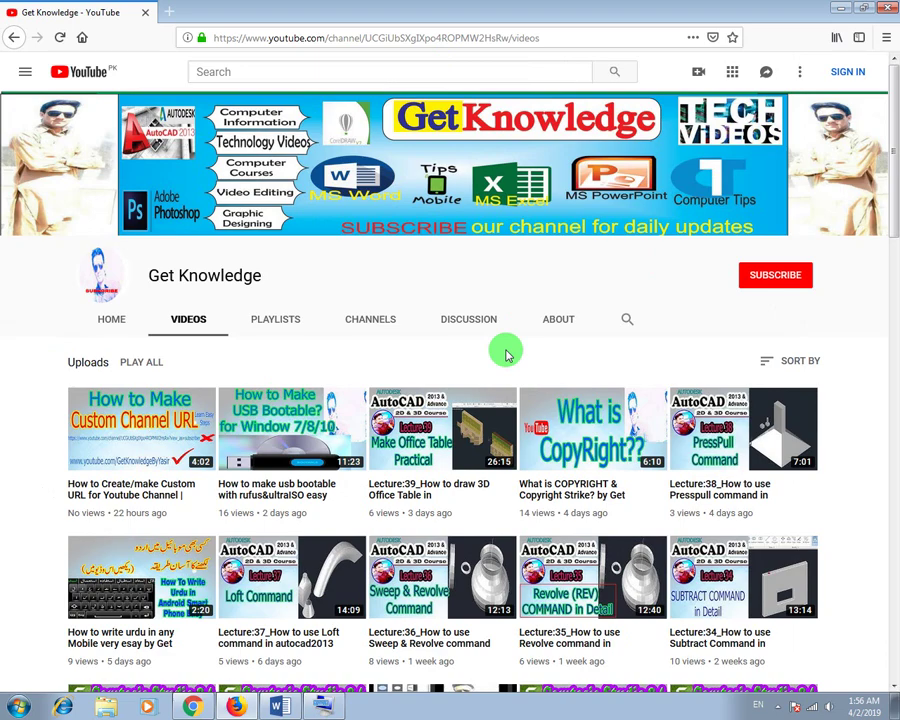
- Cycle the Firefox window through right-half snap, floating and maximized states, ending maximized with the channel's uploads in view
{"action": "key", "text": "super+Right"}
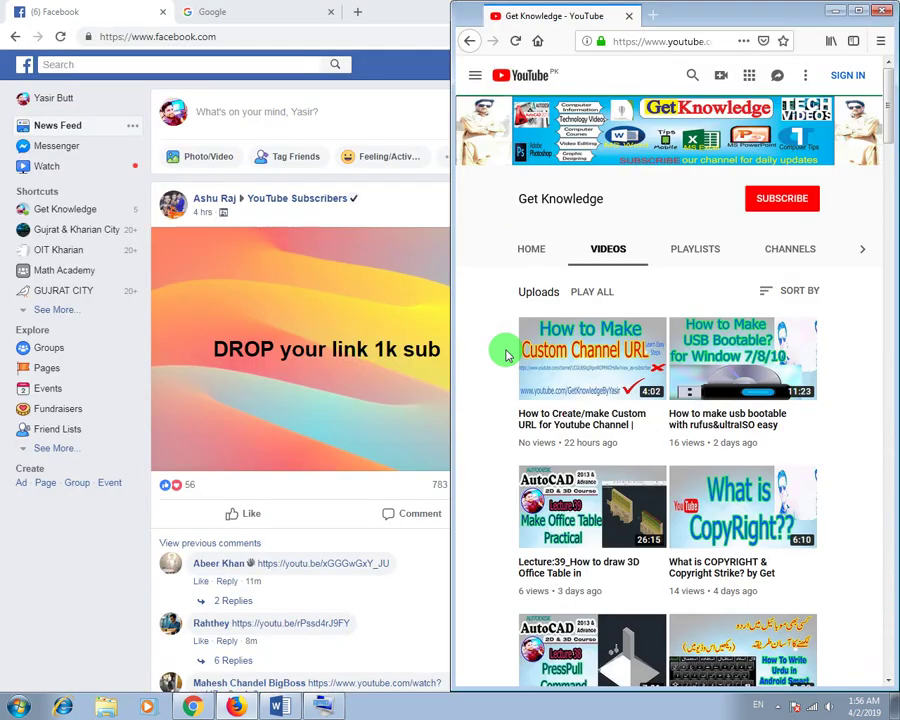
{"action": "key", "text": "super+Left"}
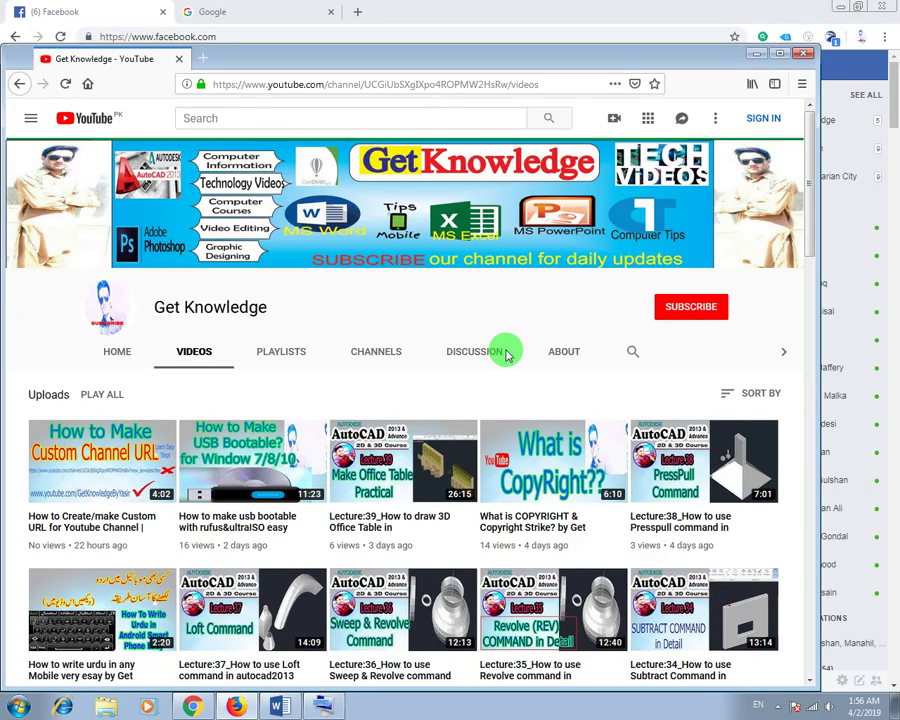
{"action": "key", "text": "super+Up"}
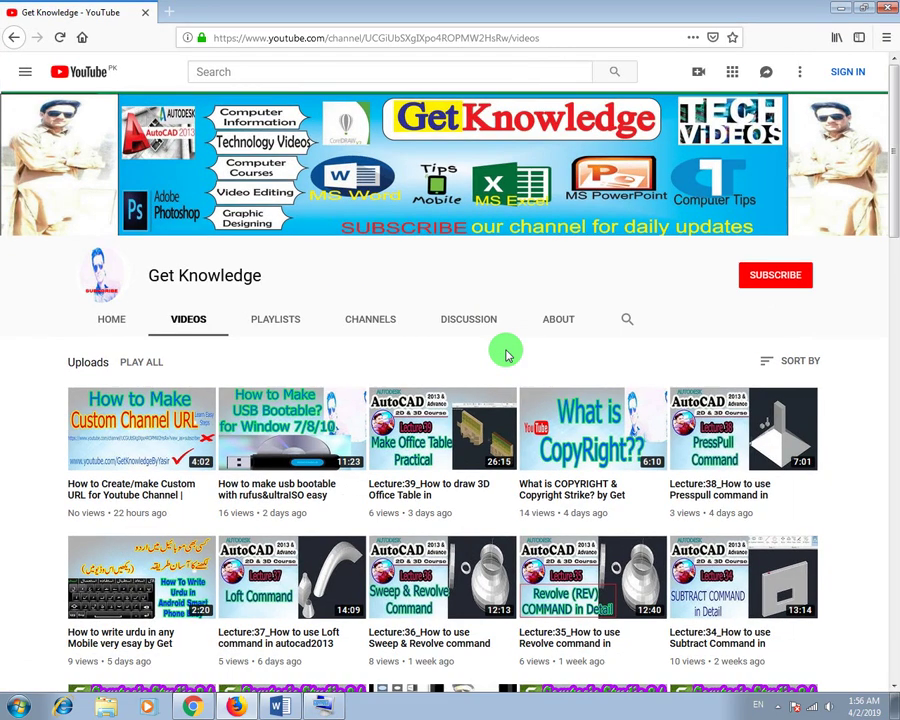
{"action": "key", "text": "super+Down"}
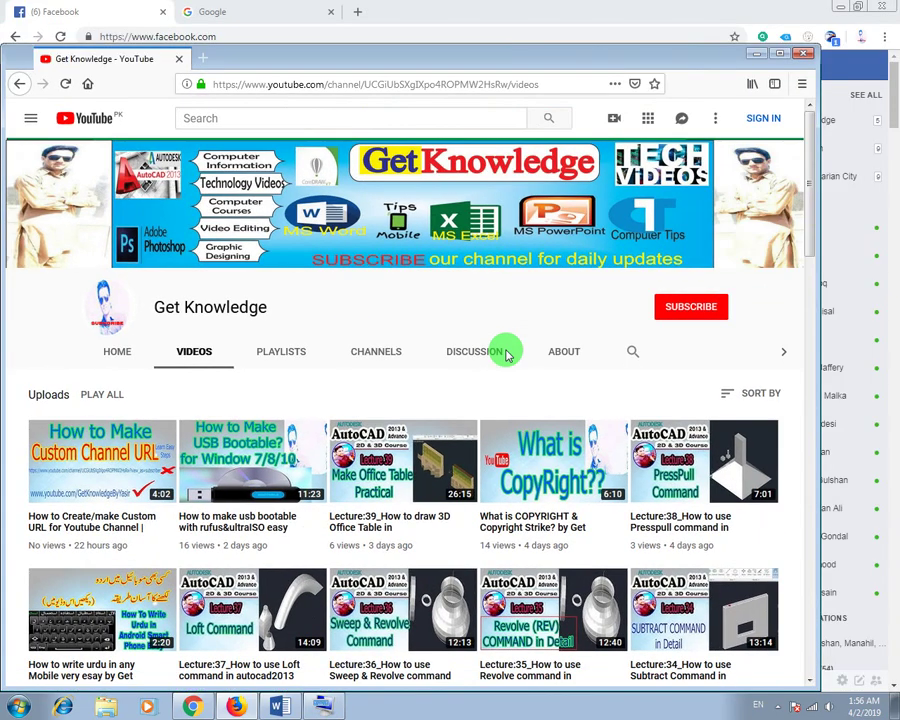
{"action": "double_click", "coordinate": [542, 64]}
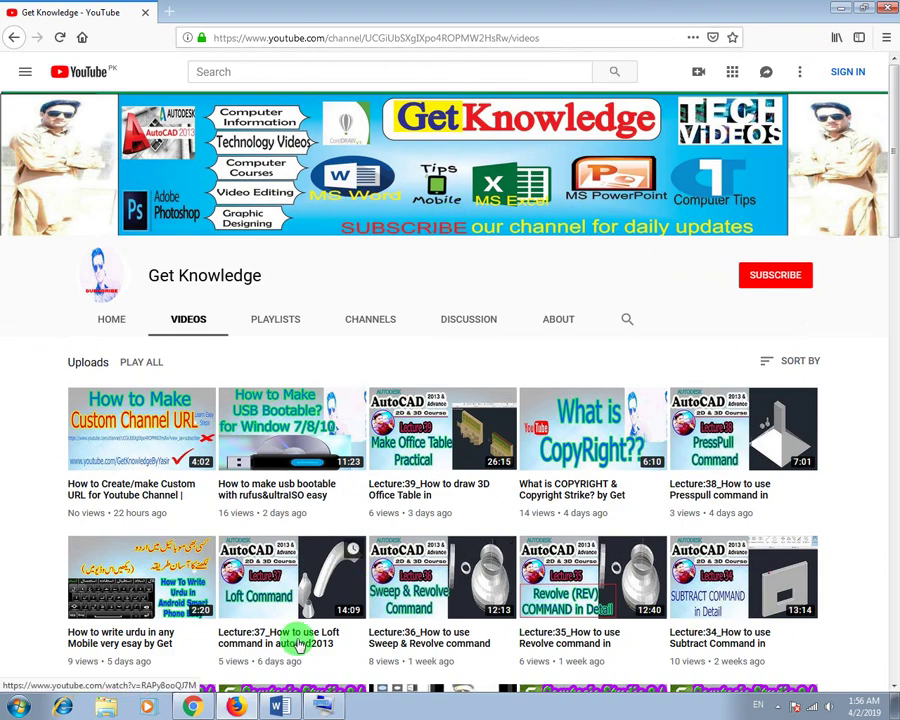
{"action": "scroll", "coordinate": [297, 638], "scroll_direction": "down", "scroll_amount": 5}
{"action": "scroll", "coordinate": [297, 645], "scroll_direction": "up", "scroll_amount": 5}
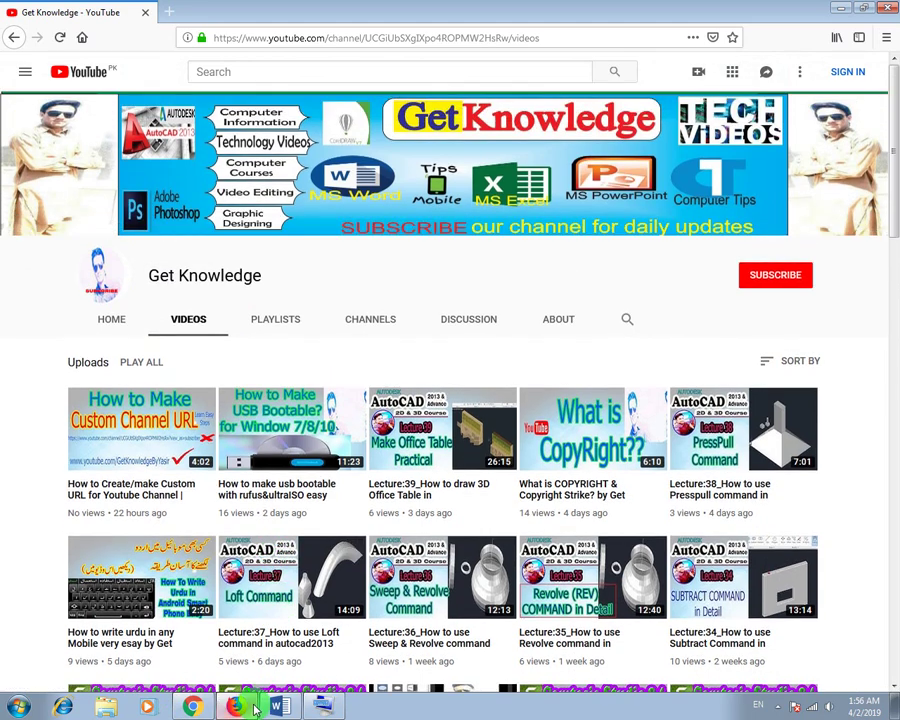
- Show tip 7 on Window + E in the Word document and minimize the Firefox and Chrome windows behind it
{"action": "key", "text": "alt+Tab"}
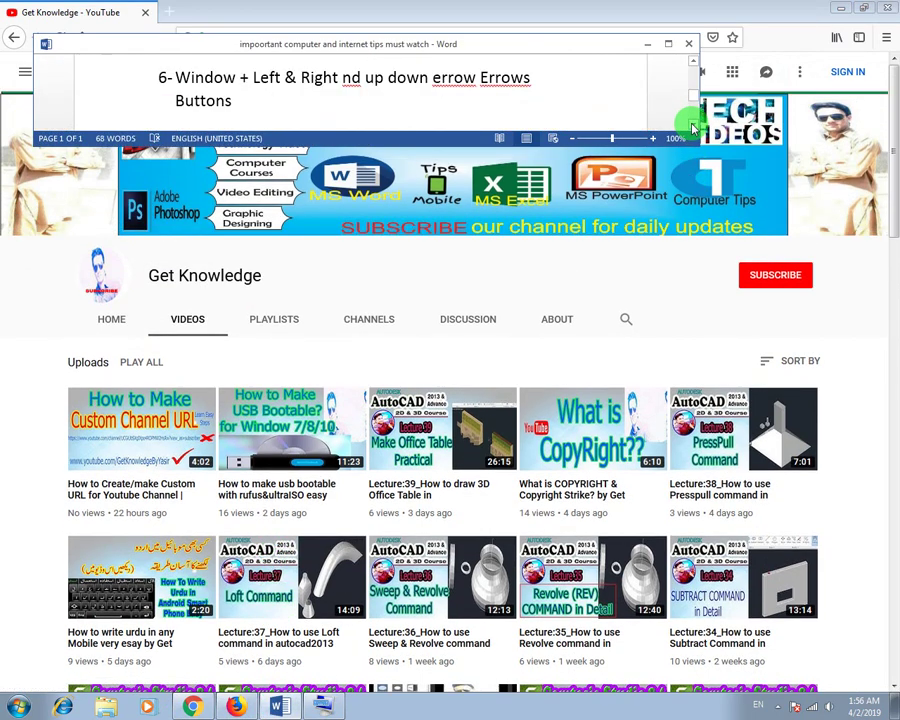
{"action": "scroll", "coordinate": [693, 124], "scroll_direction": "down", "scroll_amount": 2}
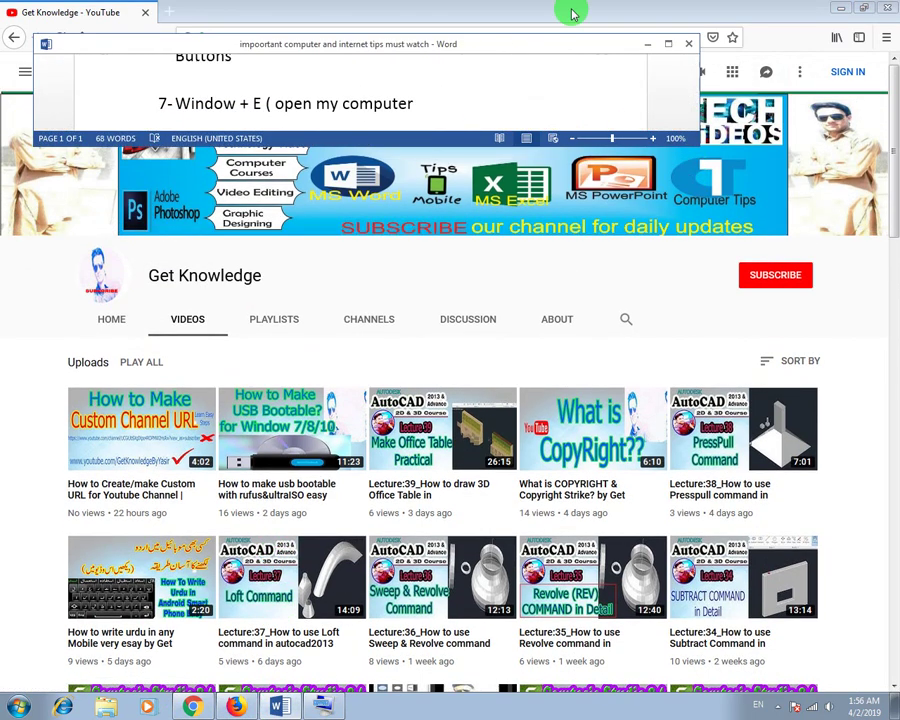
{"action": "left_click", "coordinate": [838, 10]}
{"action": "left_click", "coordinate": [838, 10]}
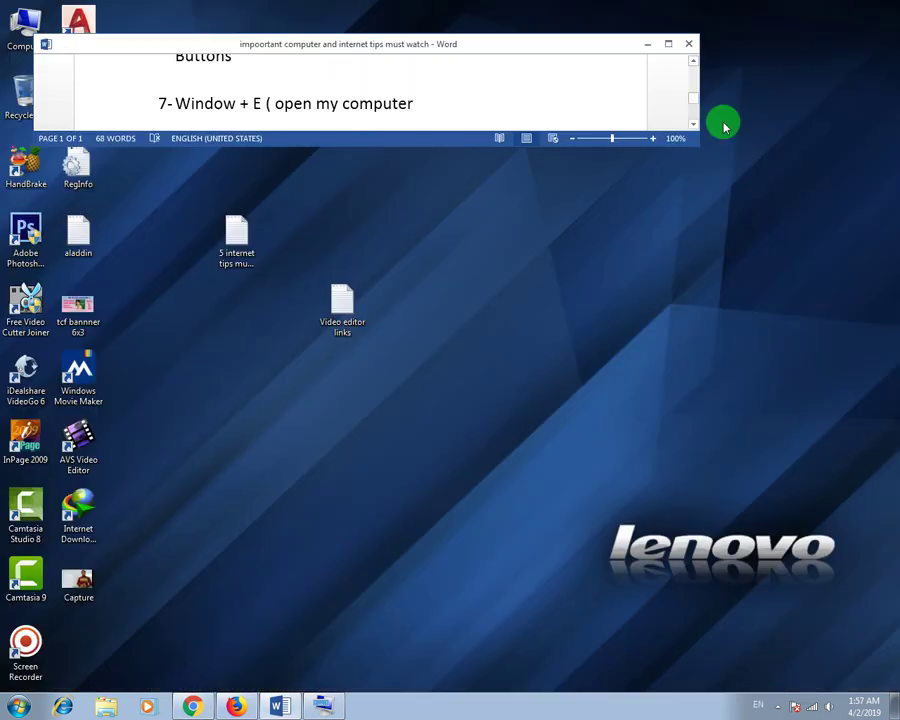
- Minimize the Word document and refresh the empty desktop
{"action": "right_click", "coordinate": [500, 322]}
{"action": "left_click", "coordinate": [526, 361]}
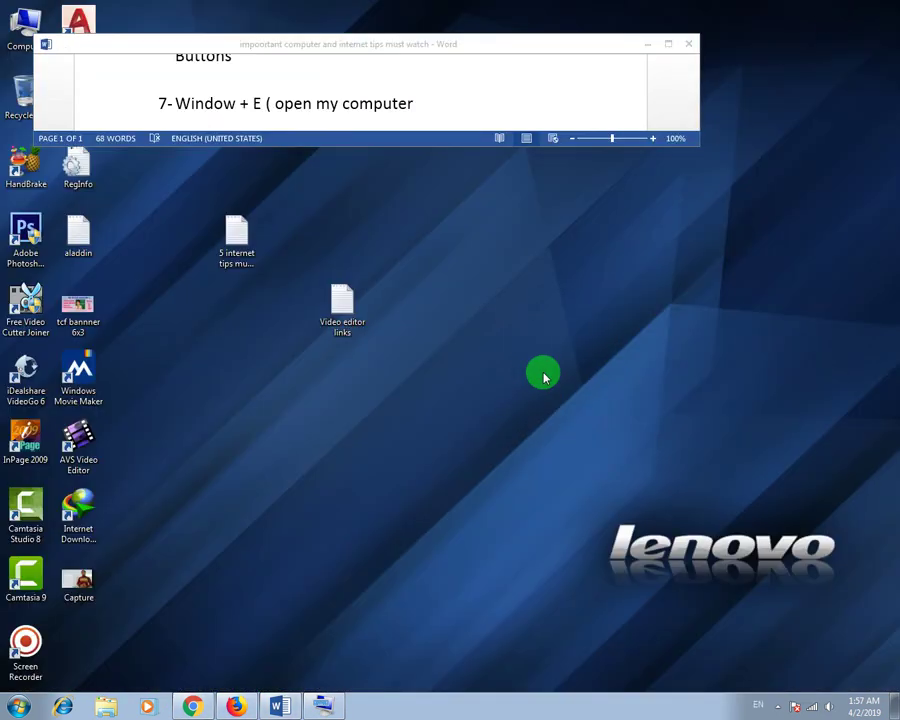
{"action": "left_click", "coordinate": [648, 44]}
{"action": "right_click", "coordinate": [421, 124]}
{"action": "left_click", "coordinate": [476, 165]}
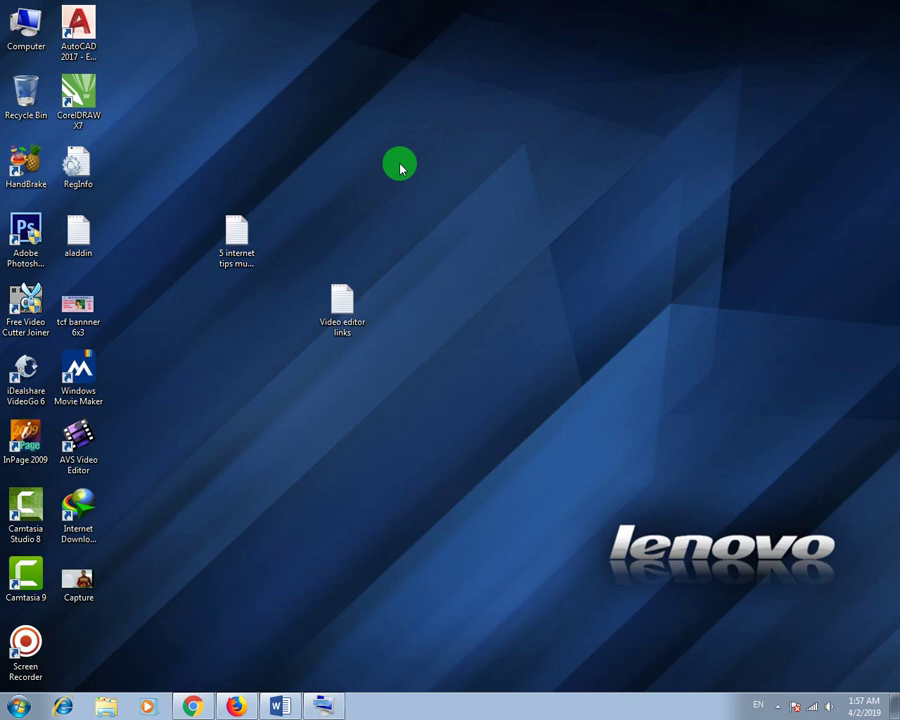
- Open the Computer window with the tip 7 shortcut, switch it between maximized and floating size, and minimize it
{"action": "key", "text": "super+e"}
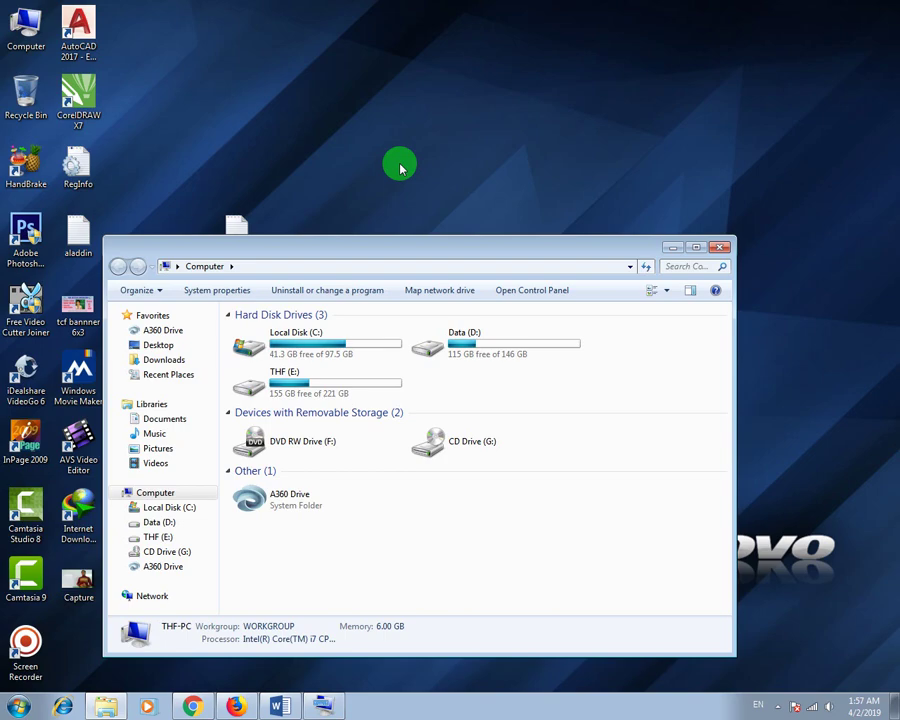
{"action": "key", "text": "super+Up"}
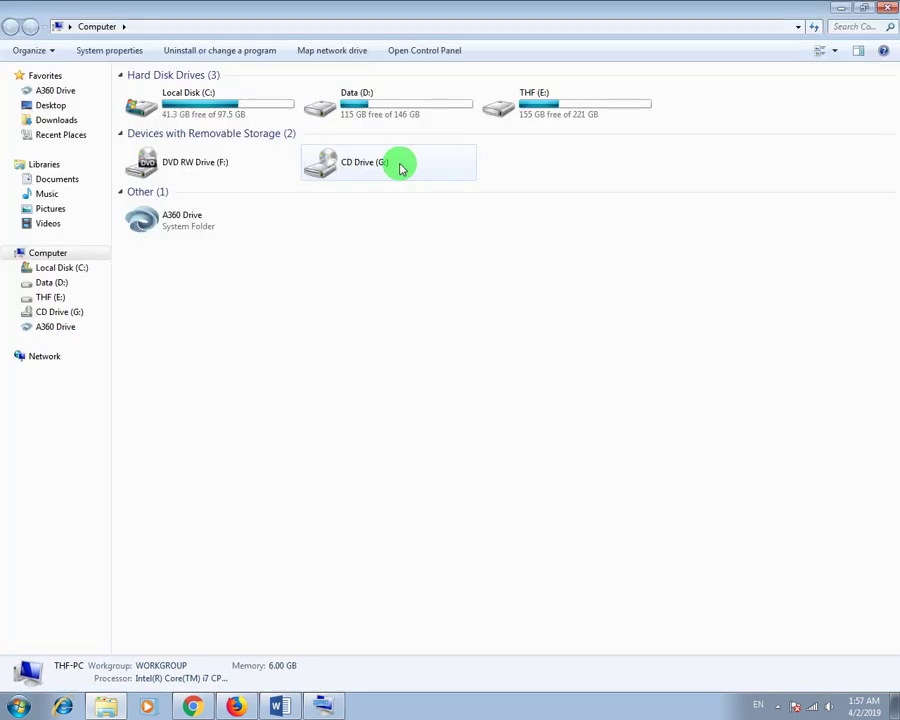
{"action": "key", "text": "super+Down"}
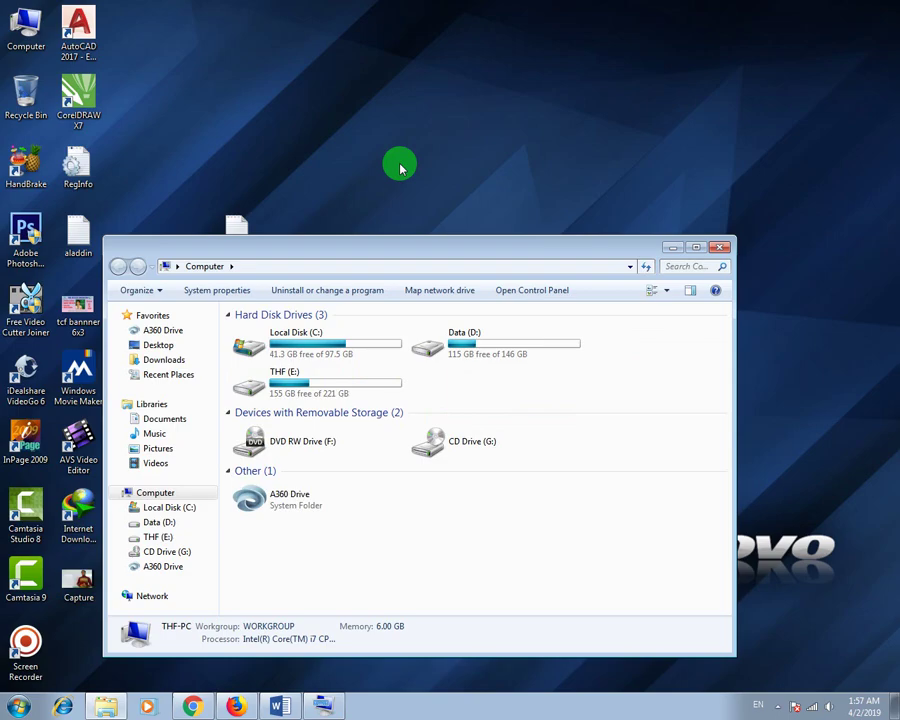
{"action": "key", "text": "super+Up"}
{"action": "left_click", "coordinate": [843, 8]}
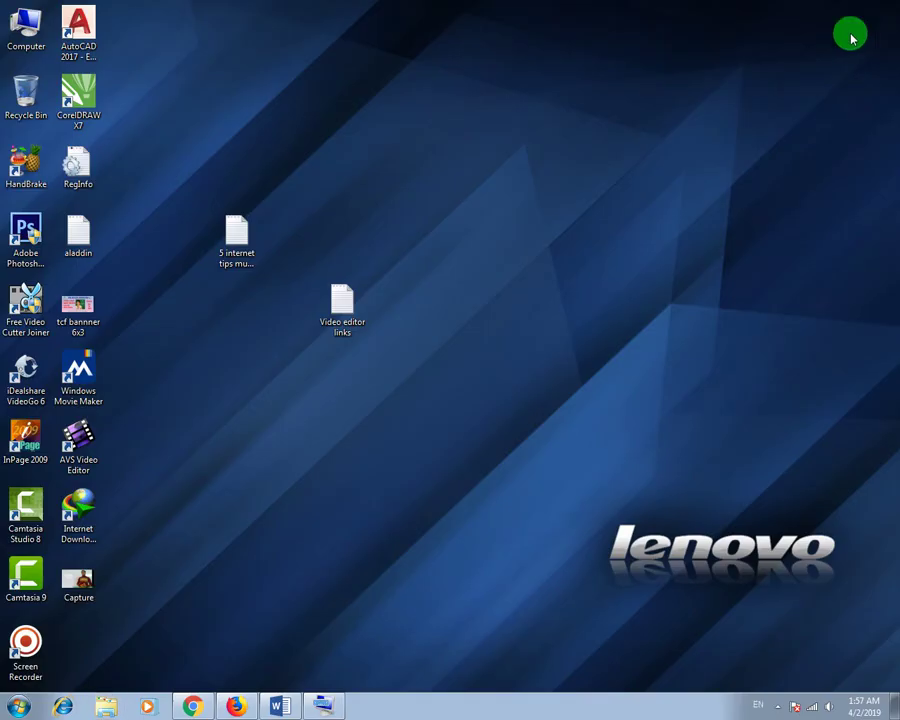
- Bring up the On-Screen Keyboard, open Computer with its Window + E combination, close the window and demonstrate the combination again
{"action": "left_click", "coordinate": [325, 706]}
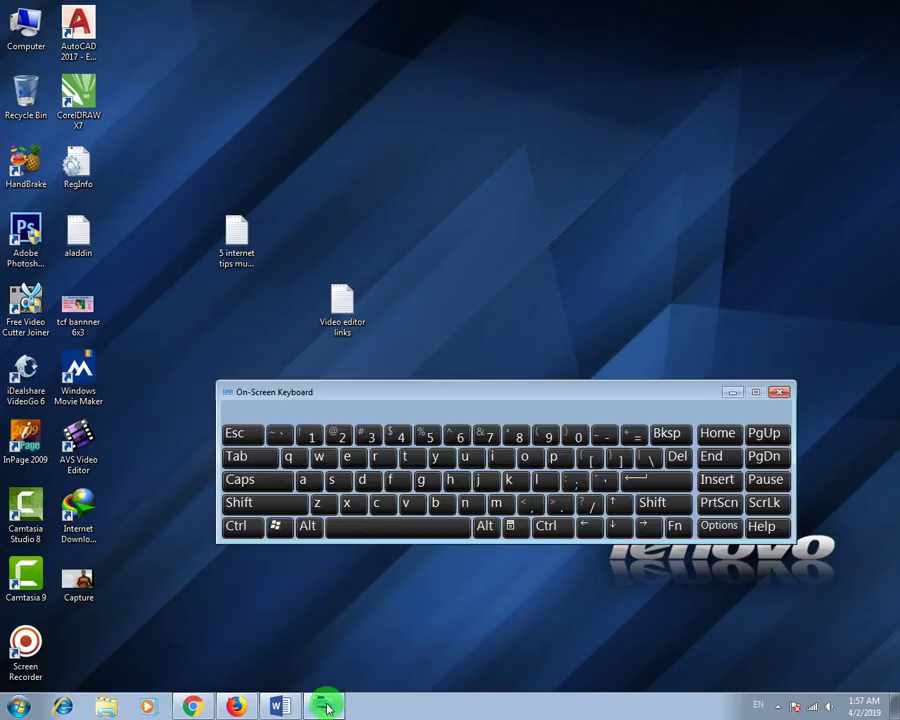
{"action": "left_click", "coordinate": [278, 527]}
{"action": "left_click", "coordinate": [347, 456]}
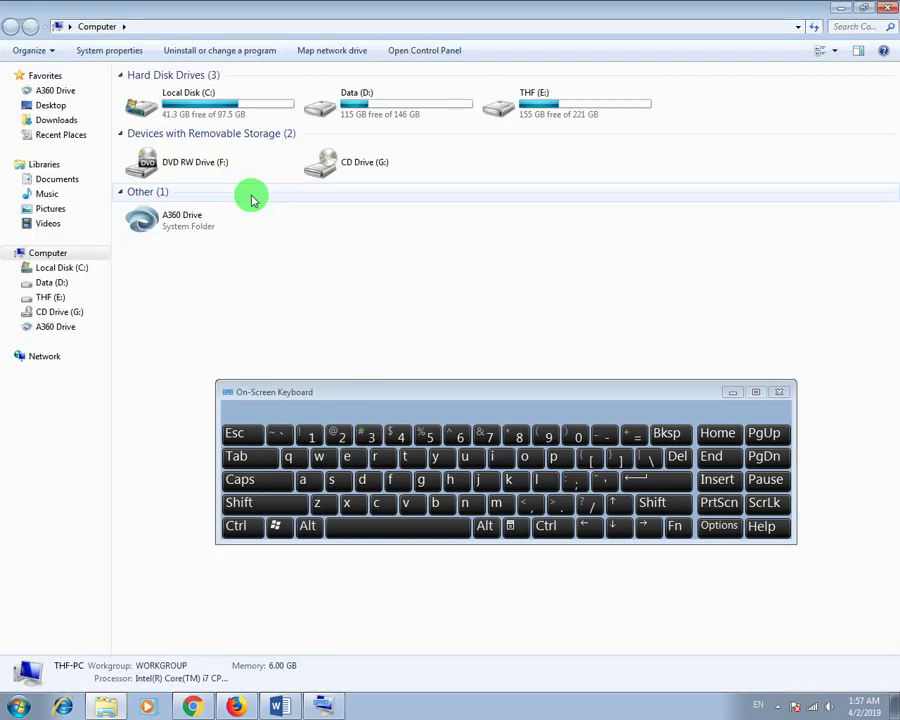
{"action": "left_click", "coordinate": [887, 8]}
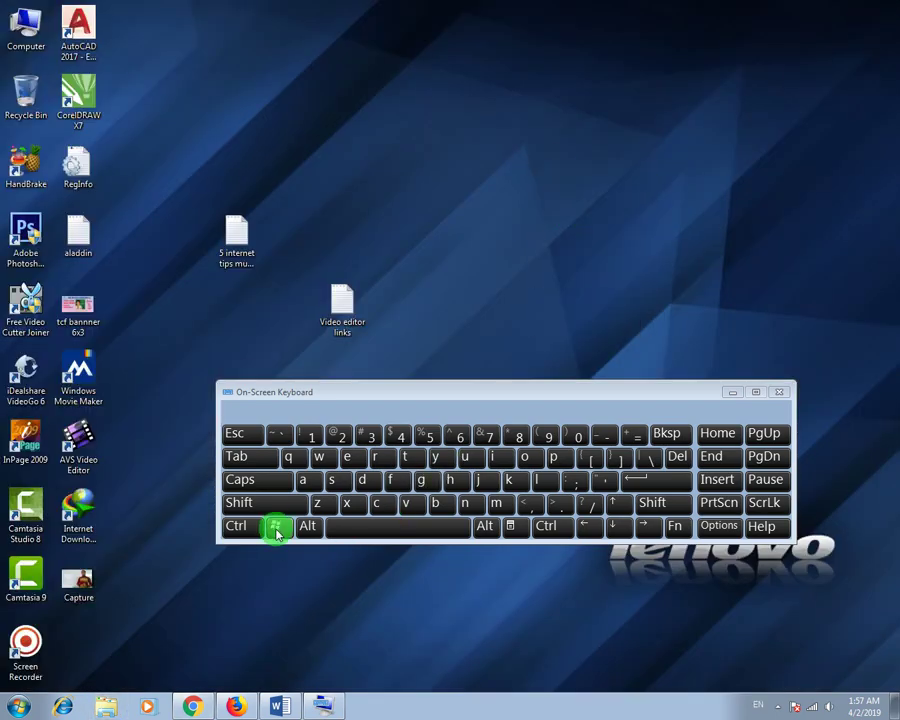
{"action": "left_click", "coordinate": [349, 458]}
- Show tip 8 in the Word document and highlight its text, Window + R ( Open Run window)
{"action": "left_click", "coordinate": [284, 702]}
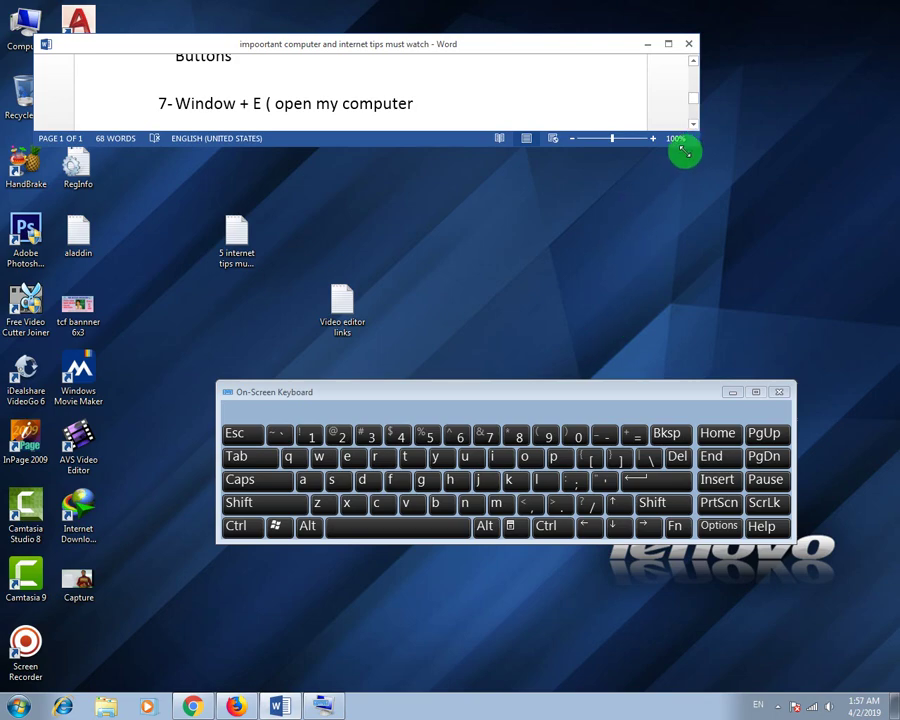
{"action": "scroll", "coordinate": [690, 124], "scroll_direction": "down", "scroll_amount": 2}
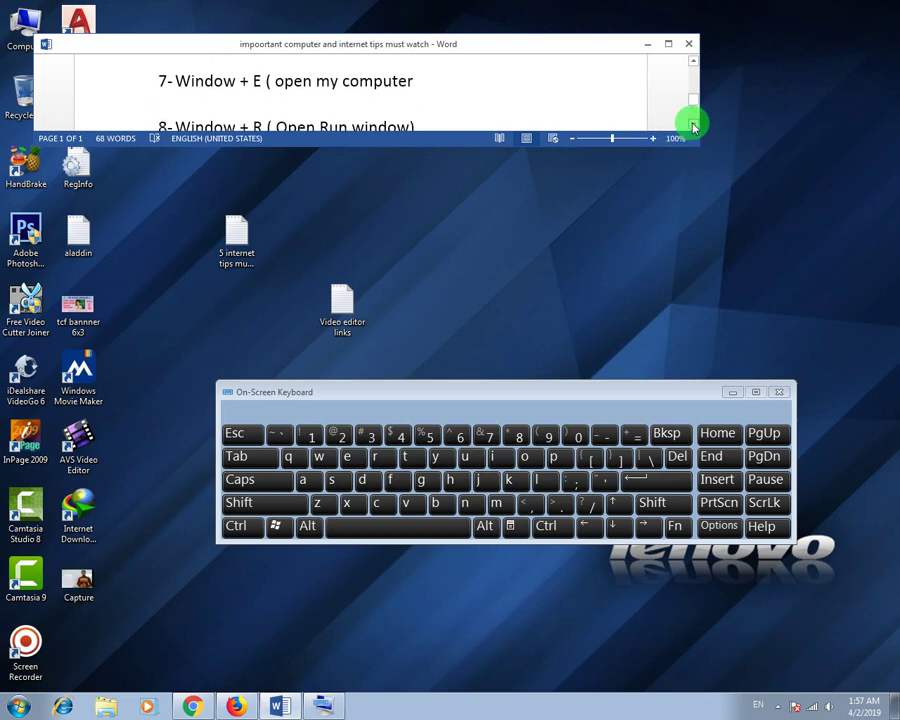
{"action": "scroll", "coordinate": [693, 124], "scroll_direction": "down", "scroll_amount": 1}
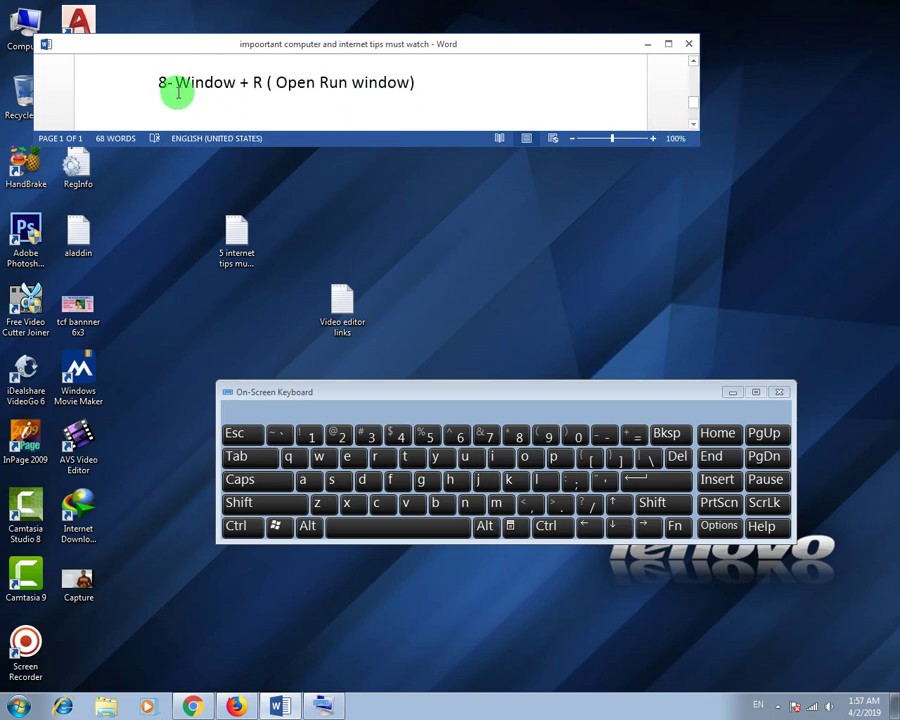
{"action": "left_click_drag", "start_coordinate": [413, 82], "coordinate": [176, 84]}
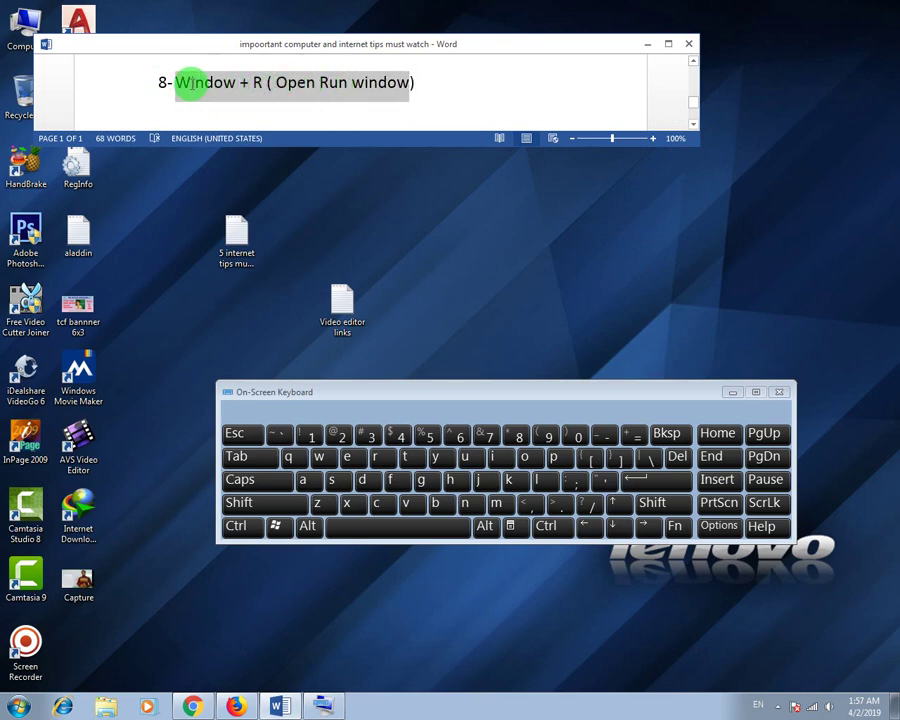
- Minimize the Word document and the On-Screen Keyboard, refreshing the desktop
{"action": "left_click", "coordinate": [655, 48]}
{"action": "right_click", "coordinate": [538, 243]}
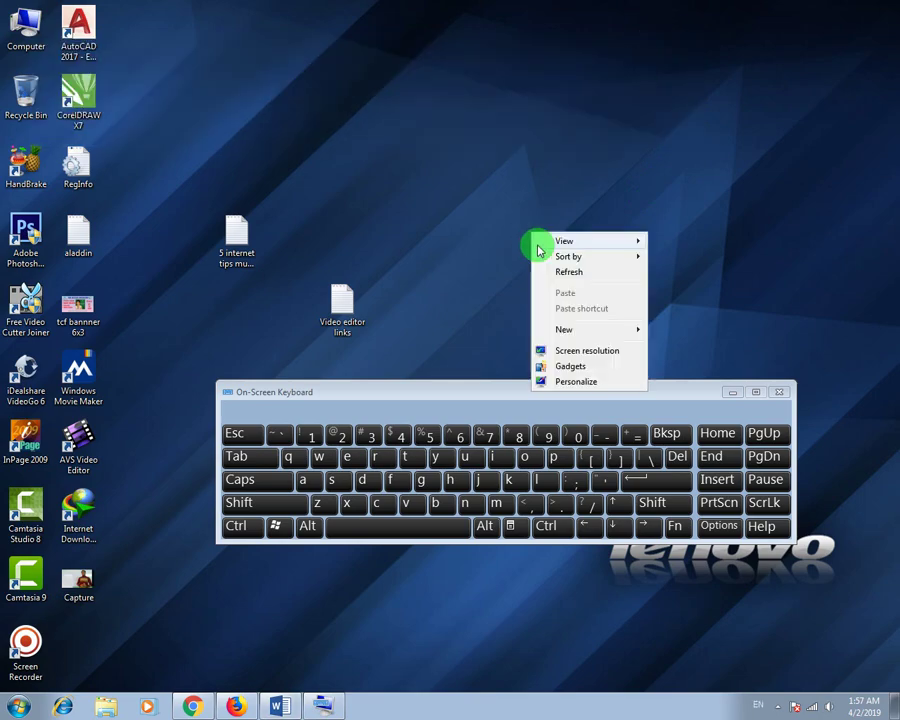
{"action": "left_click", "coordinate": [568, 269]}
{"action": "left_click", "coordinate": [728, 394]}
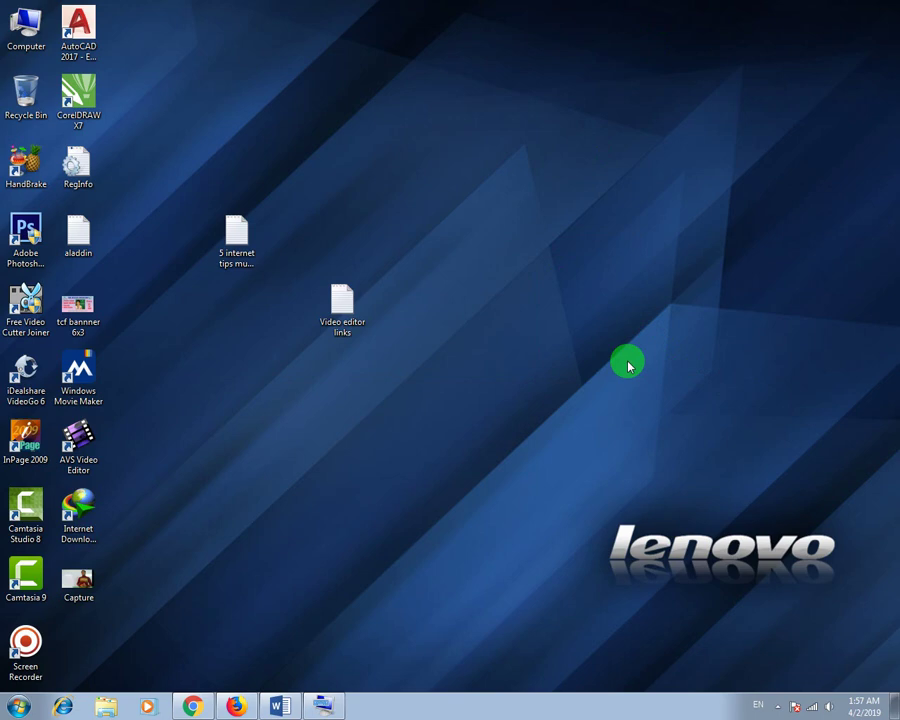
- Open the Run window with the tip 8 shortcut and launch PowerPoint with the command powerpnt
{"action": "key", "text": "super+r"}
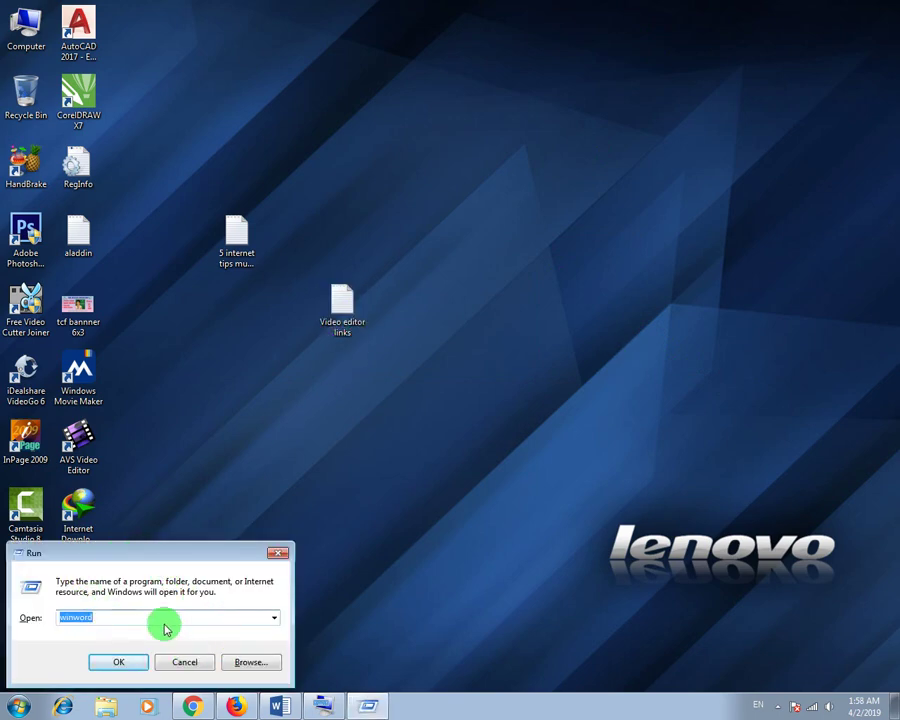
{"action": "double_click", "coordinate": [111, 619]}
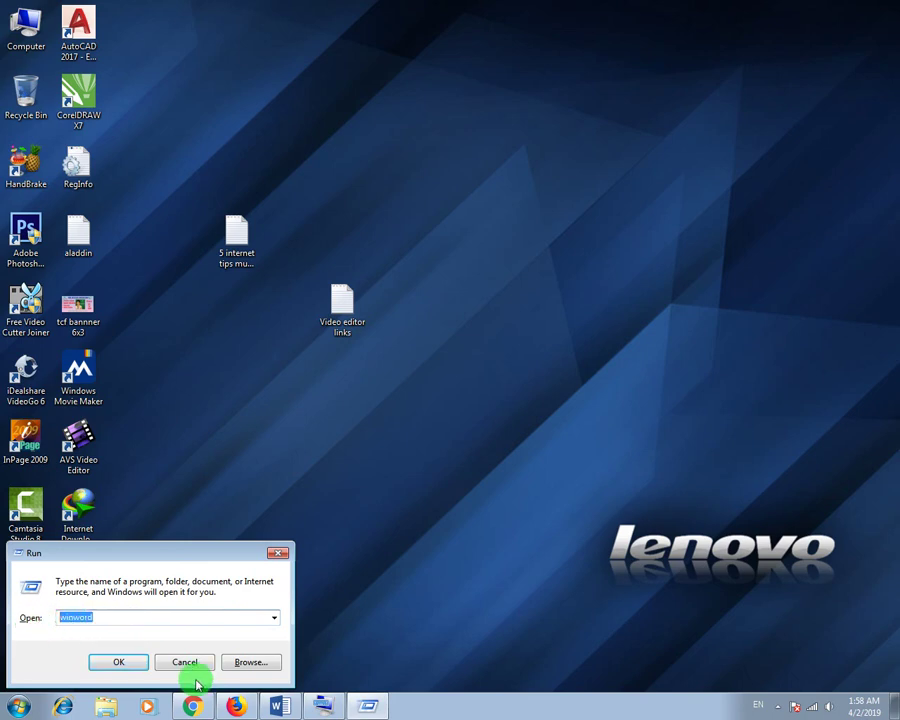
{"action": "type", "text": "powerpnt"}
{"action": "key", "text": "Return"}
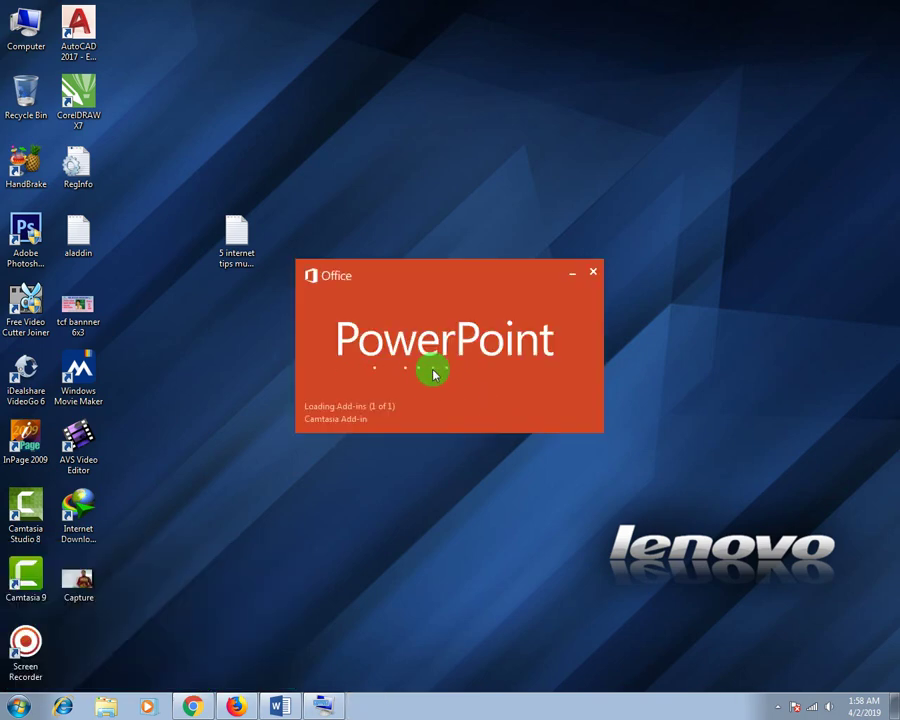
- Launch Excel from the Run window with the command excel, and close both the Excel and PowerPoint windows
{"action": "key", "text": "super+r"}
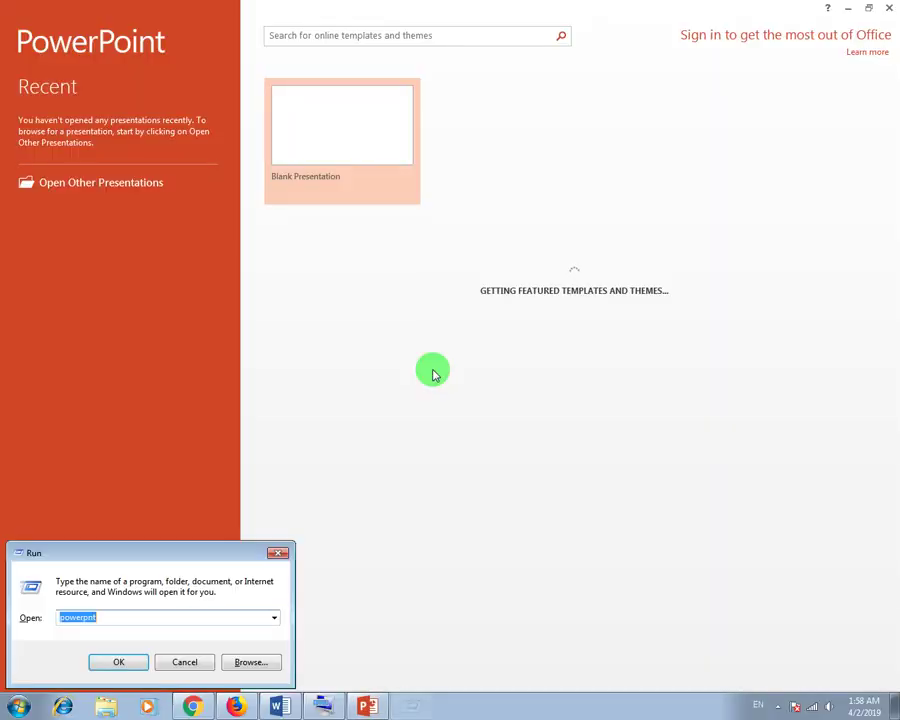
{"action": "type", "text": "excek"}
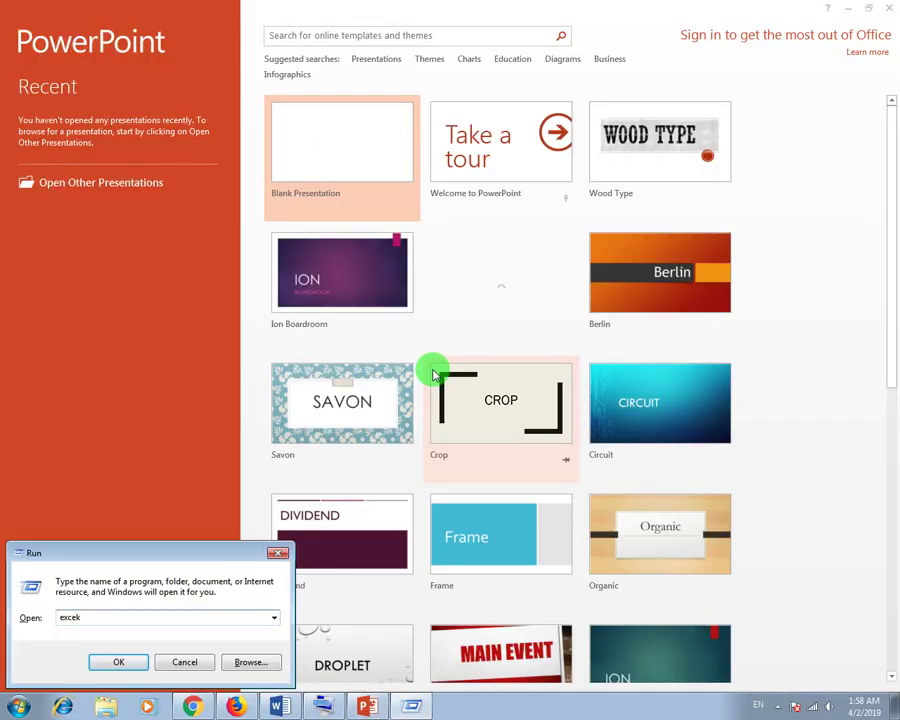
{"action": "key", "text": "BackSpace"}
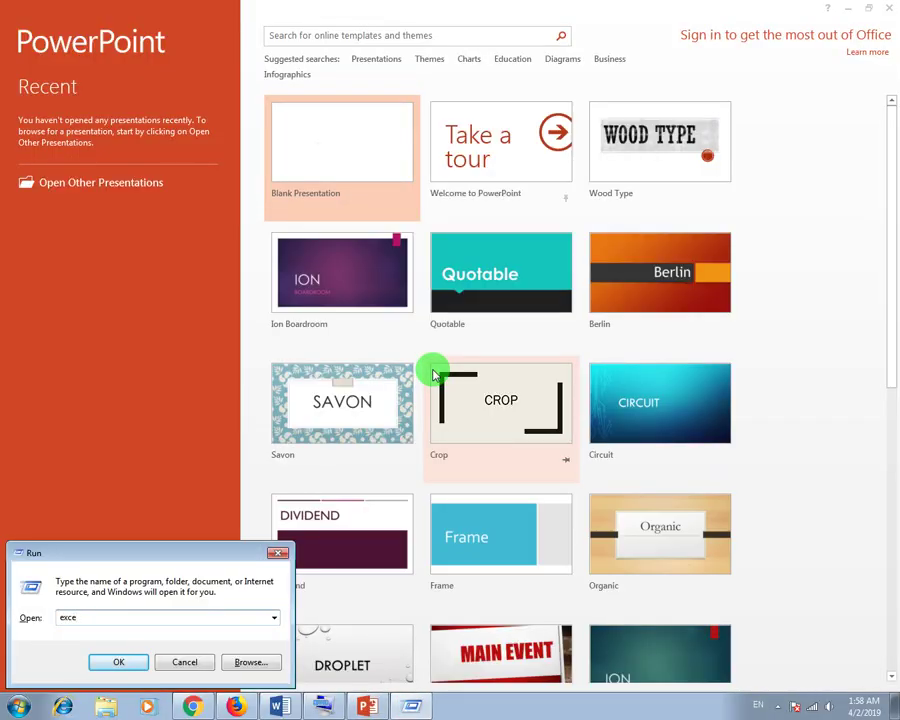
{"action": "type", "text": "l"}
{"action": "key", "text": "Return"}
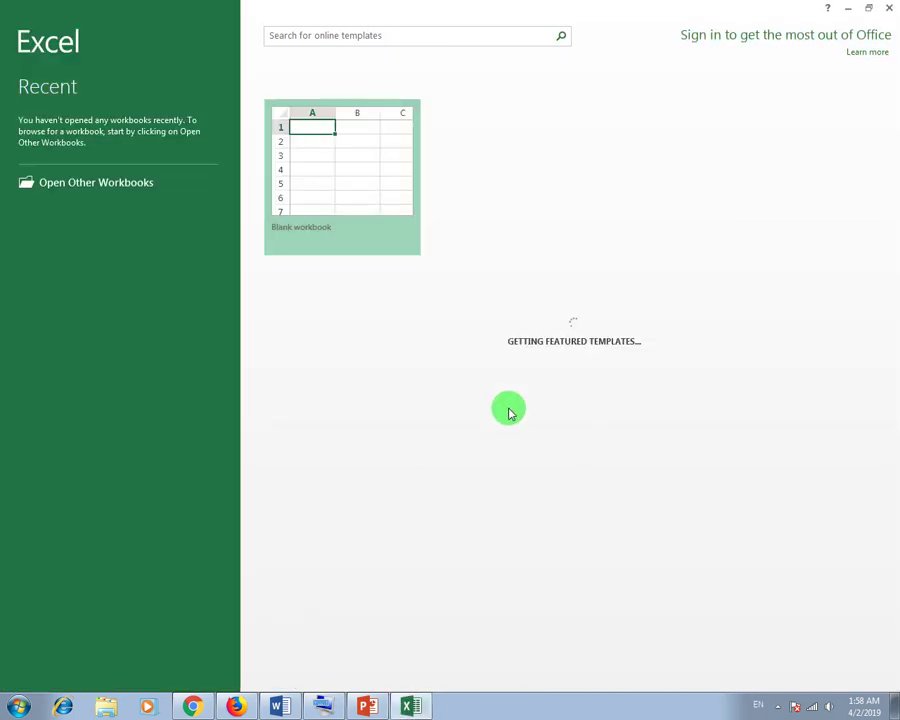
{"action": "left_click", "coordinate": [885, 9]}
{"action": "left_click", "coordinate": [887, 10]}
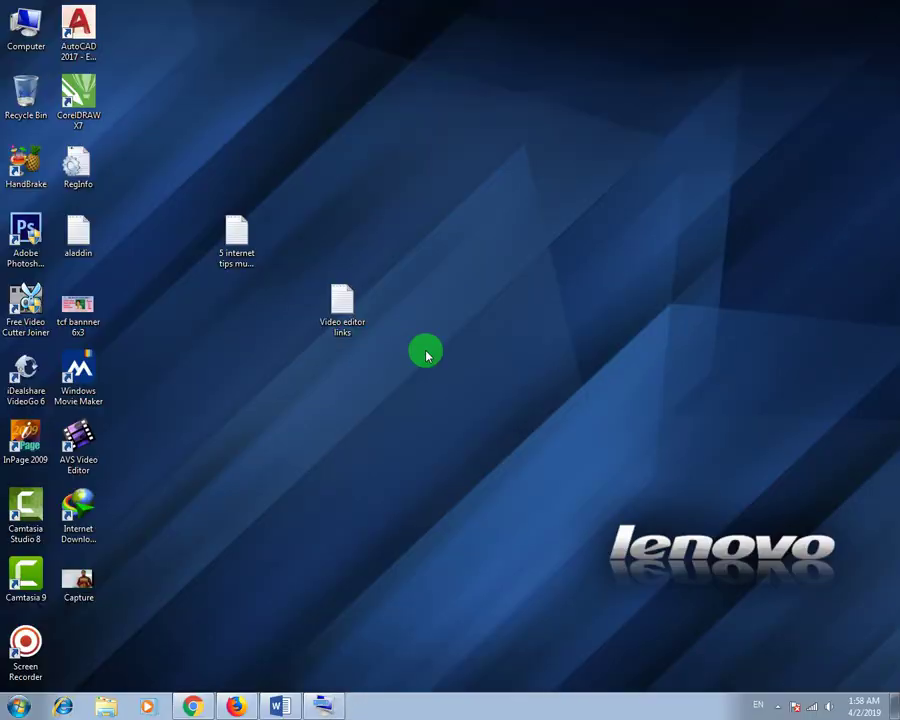
- Run dxdiag from the Run window and accept the check for digitally signed drivers
{"action": "key", "text": "super+r"}
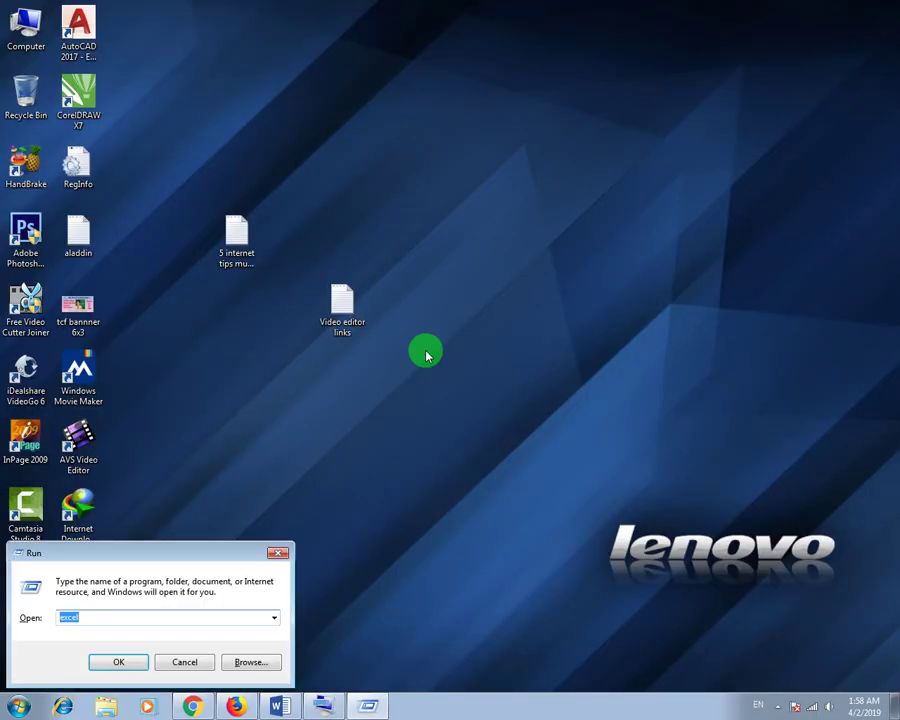
{"action": "type", "text": "dxdiag"}
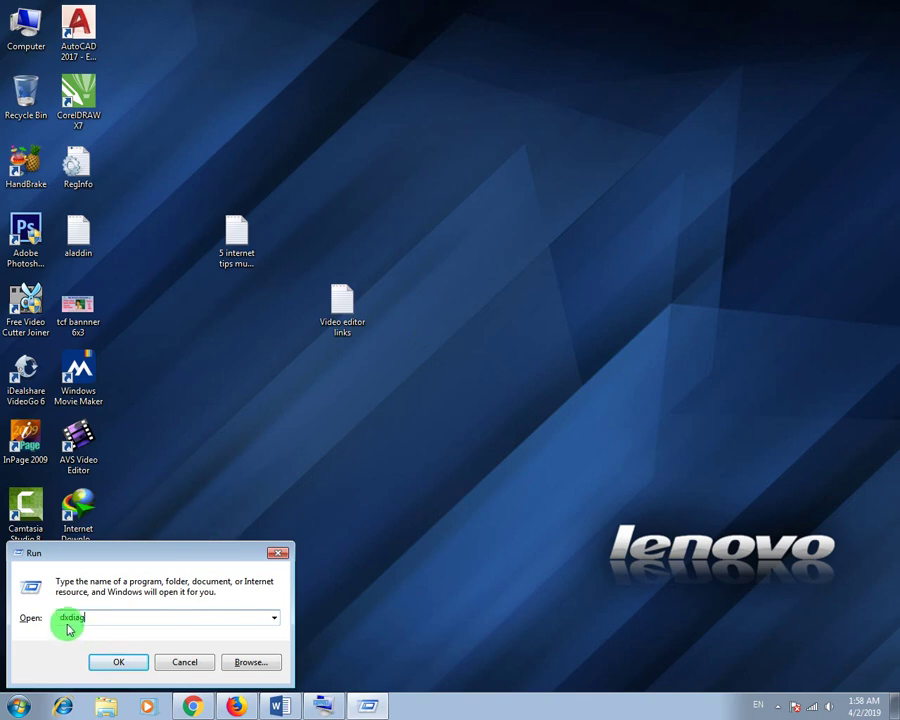
{"action": "left_click", "coordinate": [105, 659]}
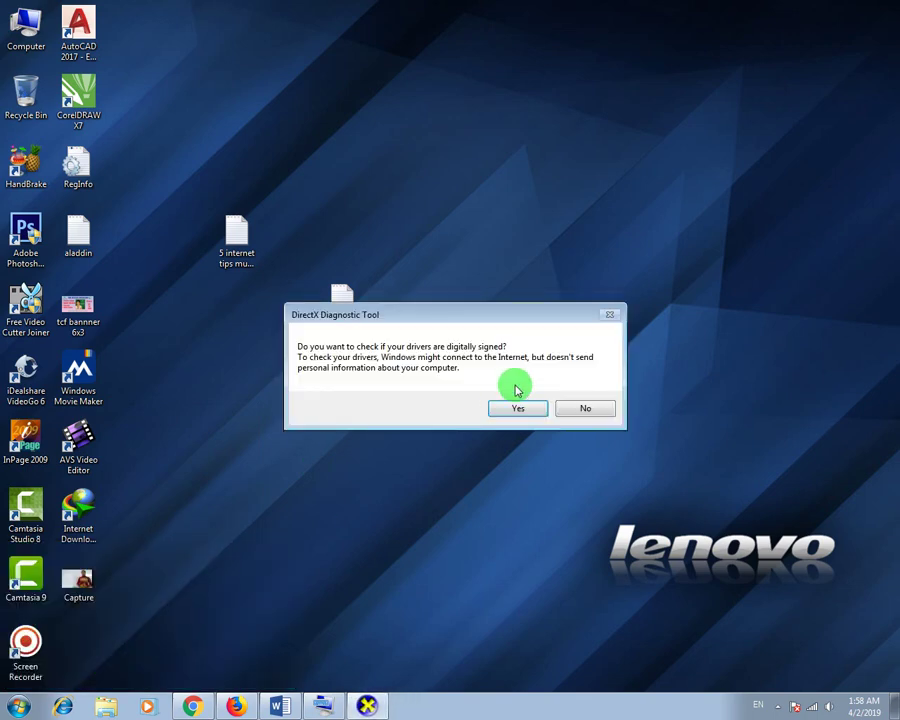
{"action": "left_click", "coordinate": [518, 410]}
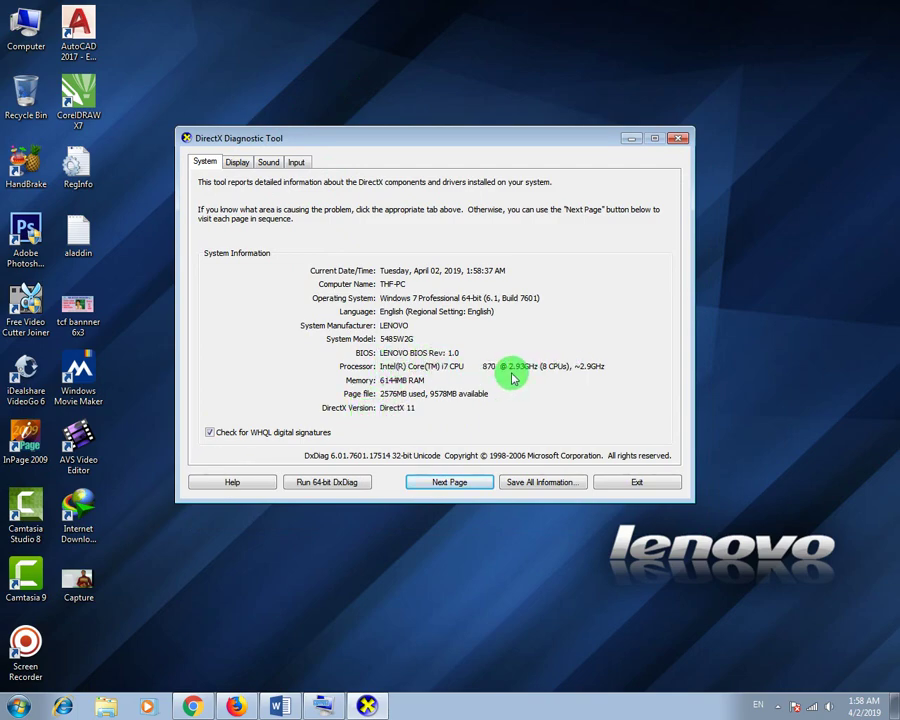
- Examine the Display and Sound information in the DirectX Diagnostic Tool and exit the tool
{"action": "left_click", "coordinate": [237, 165]}
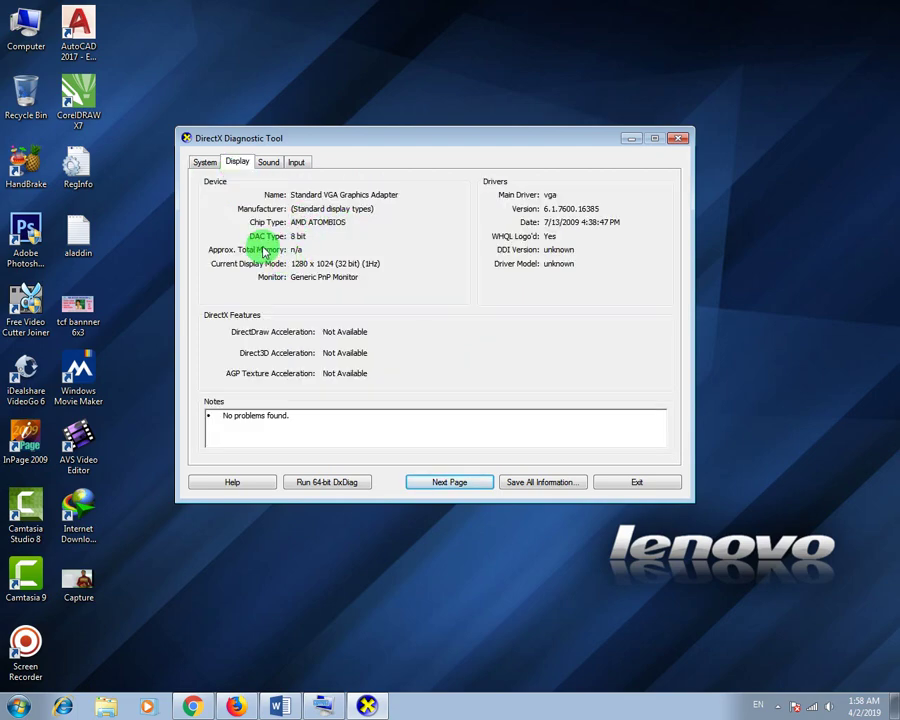
{"action": "left_click", "coordinate": [268, 163]}
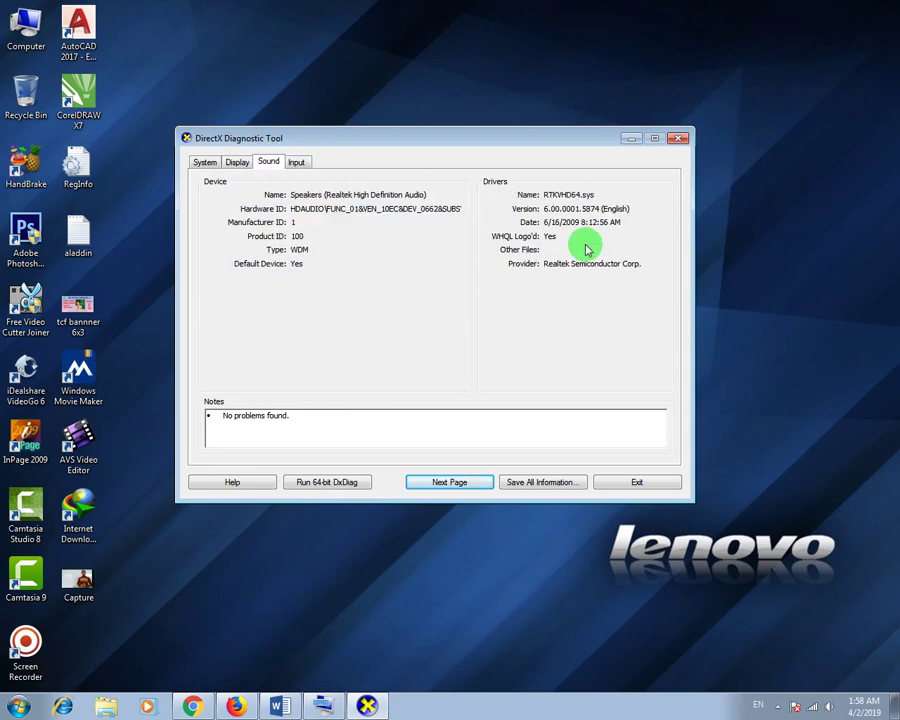
{"action": "left_click", "coordinate": [237, 162]}
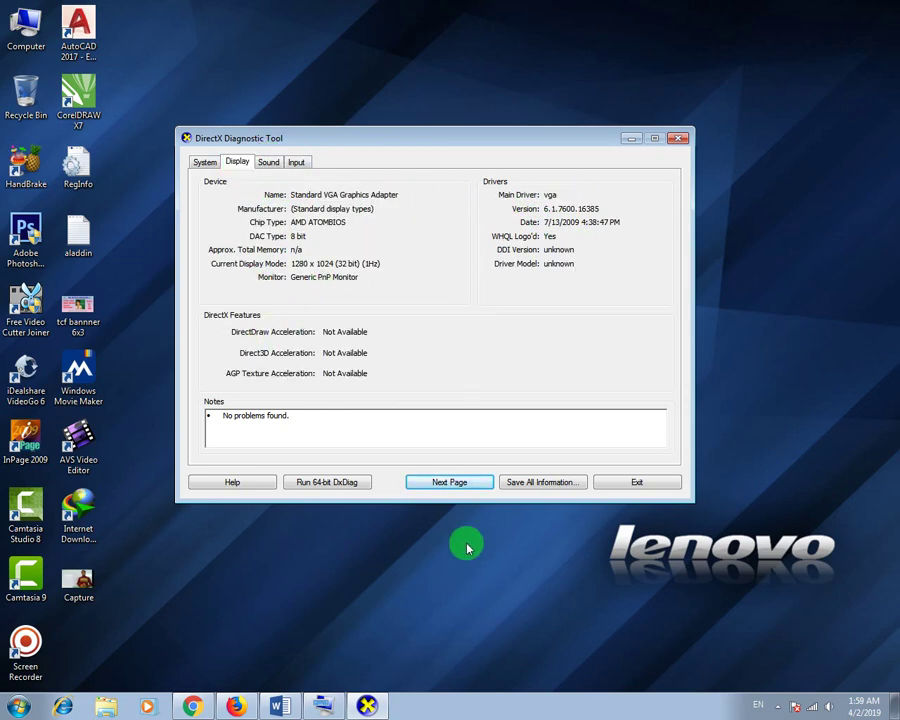
{"action": "left_click", "coordinate": [631, 484]}
- Refresh the desktop and bring the Word tips document back up, leaving the Chrome window minimized
{"action": "right_click", "coordinate": [406, 377]}
{"action": "left_click", "coordinate": [440, 414]}
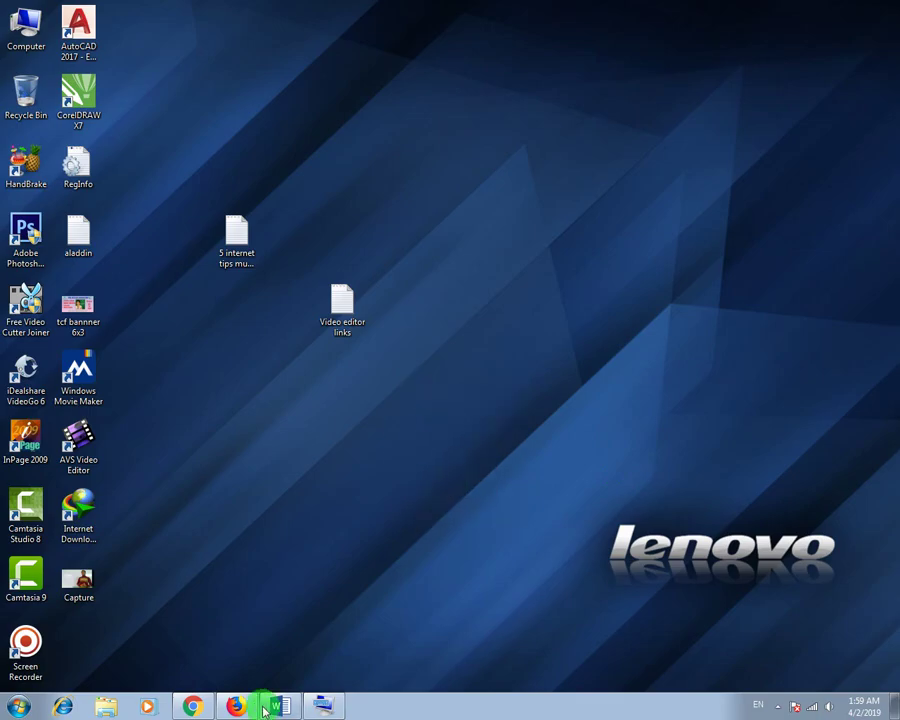
{"action": "left_click", "coordinate": [193, 706]}
{"action": "left_click", "coordinate": [280, 706]}
{"action": "left_click", "coordinate": [195, 706]}
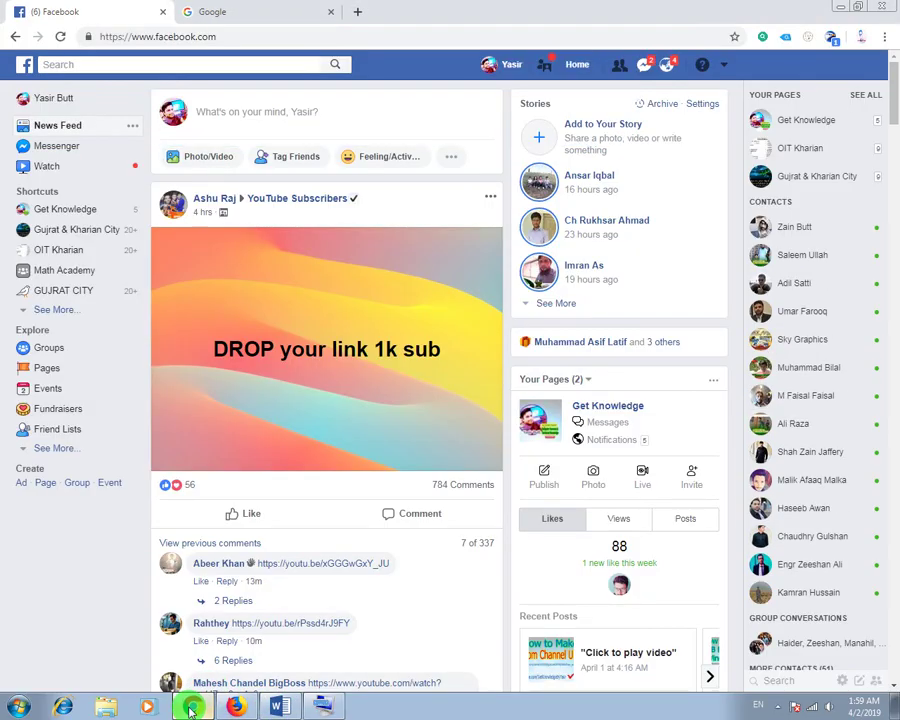
{"action": "left_click", "coordinate": [195, 706]}
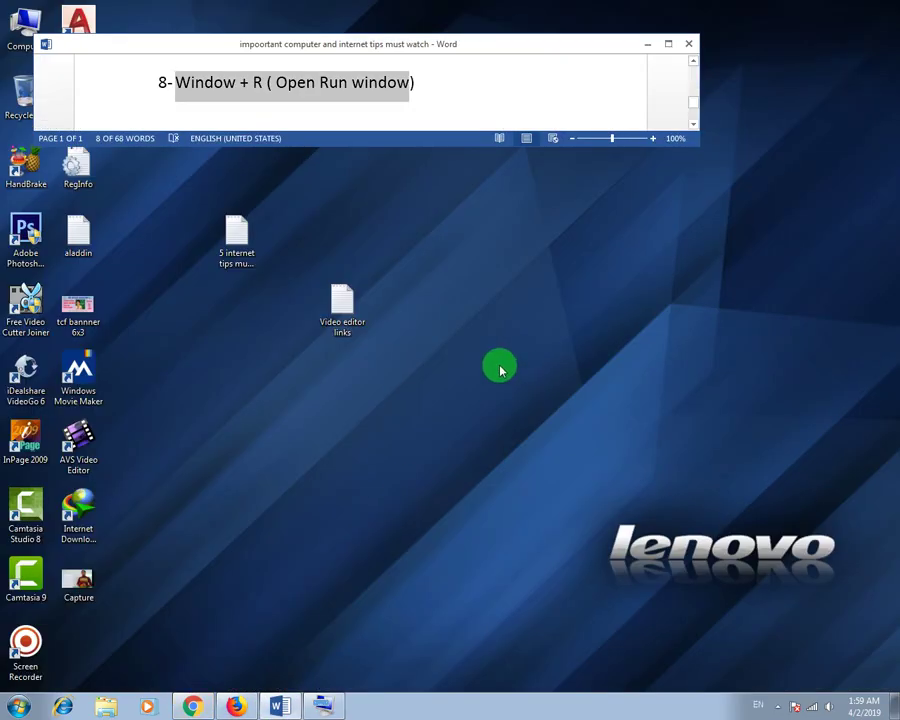
- Maximize the Word document, select tips 1 to 5 and move them after the Window + R tip
{"action": "double_click", "coordinate": [596, 48]}
{"action": "scroll", "coordinate": [591, 404], "scroll_direction": "up", "scroll_amount": 2}
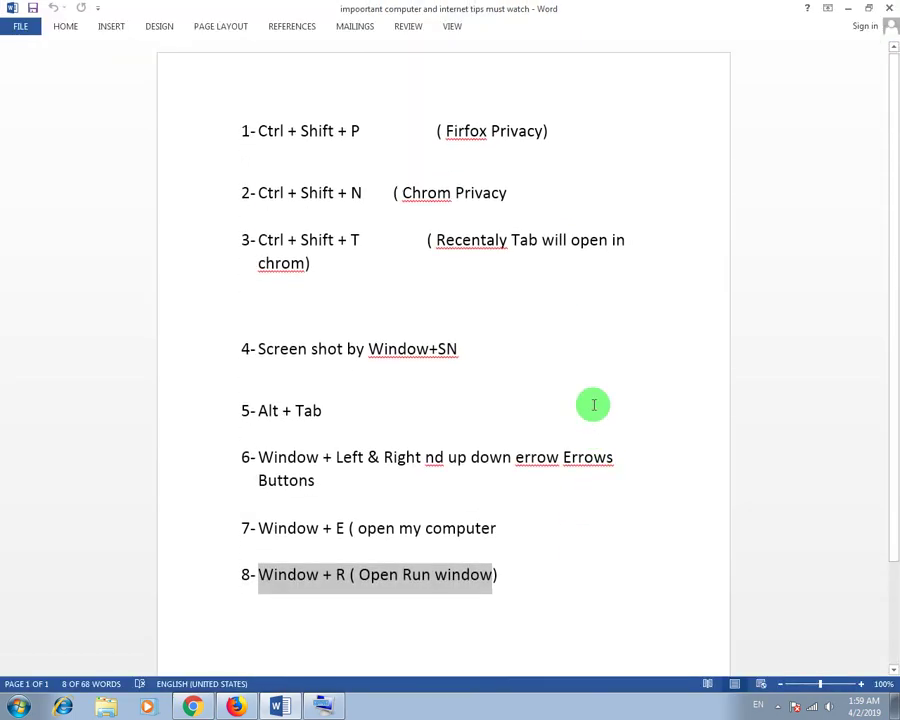
{"action": "left_click_drag", "start_coordinate": [259, 131], "coordinate": [434, 424]}
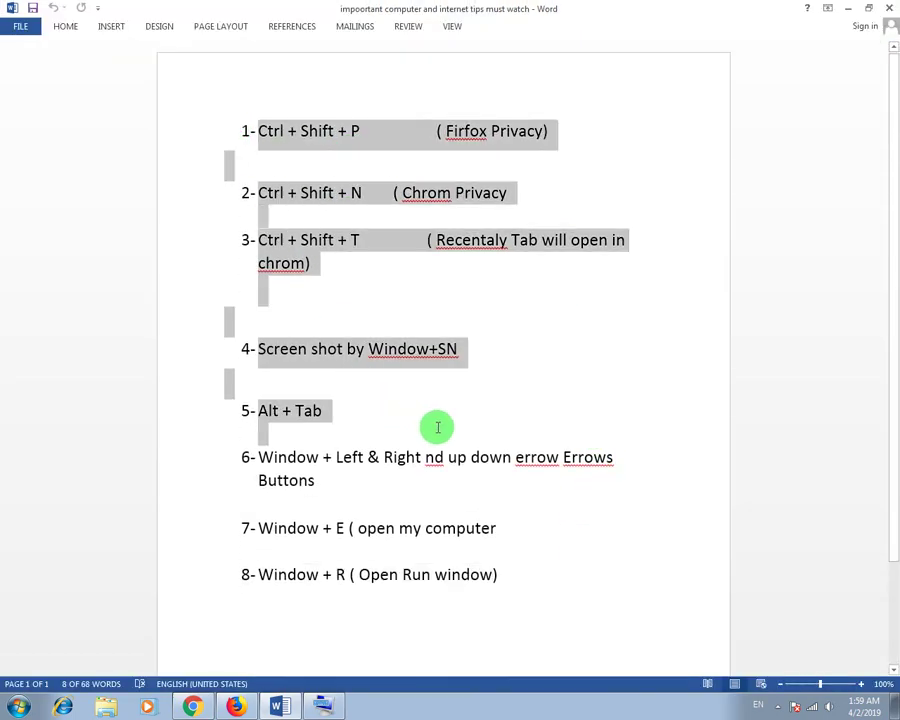
{"action": "left_click_drag", "start_coordinate": [300, 411], "coordinate": [556, 526]}
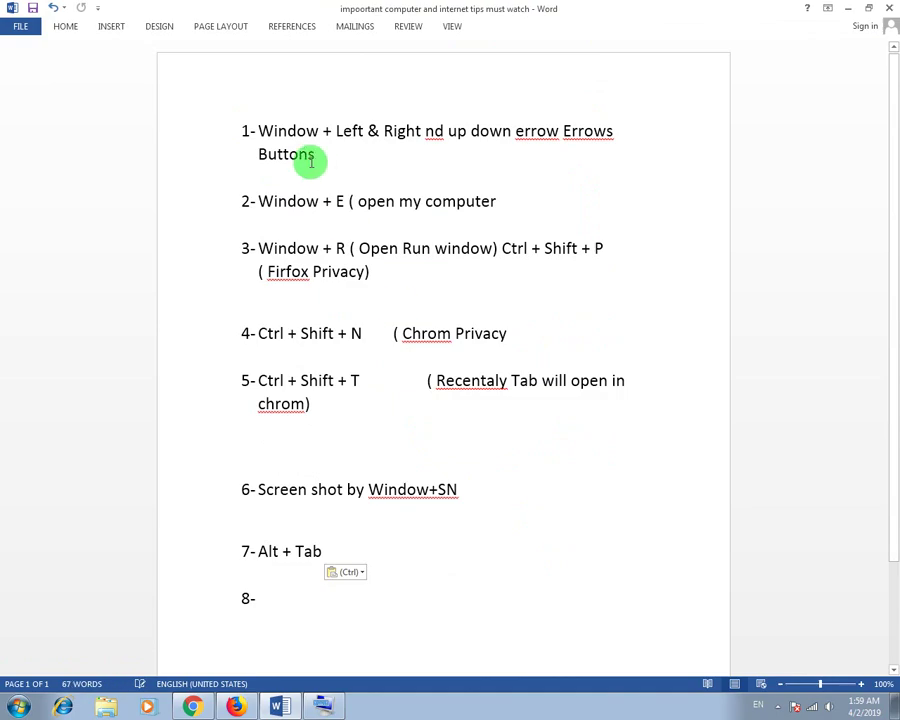
- Minimize the maximized Word document and refresh the desktop
{"action": "left_click", "coordinate": [850, 9]}
{"action": "right_click", "coordinate": [541, 195]}
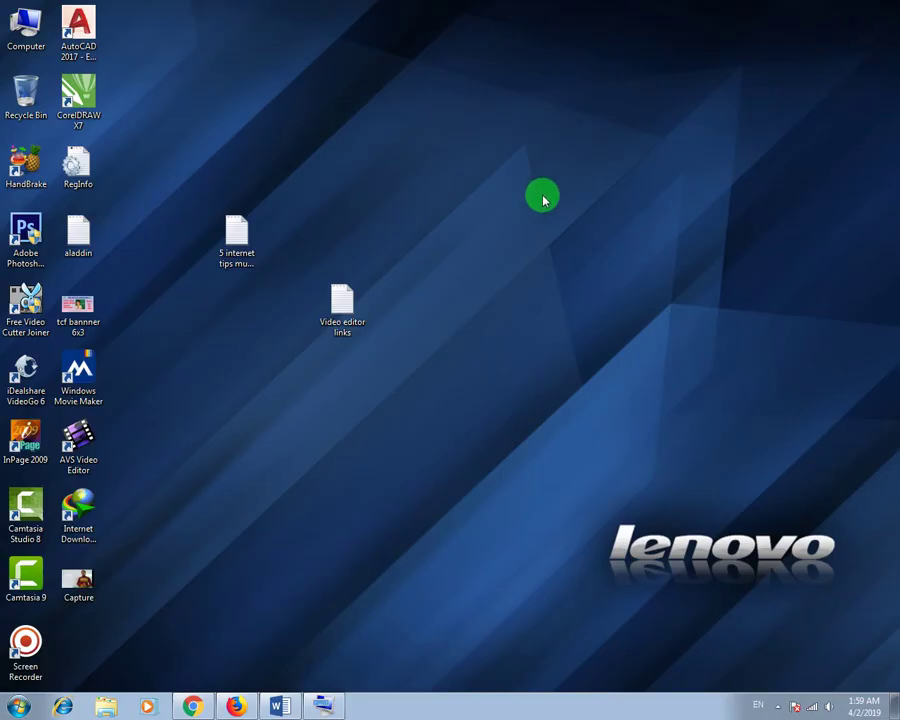
{"action": "left_click", "coordinate": [590, 240]}
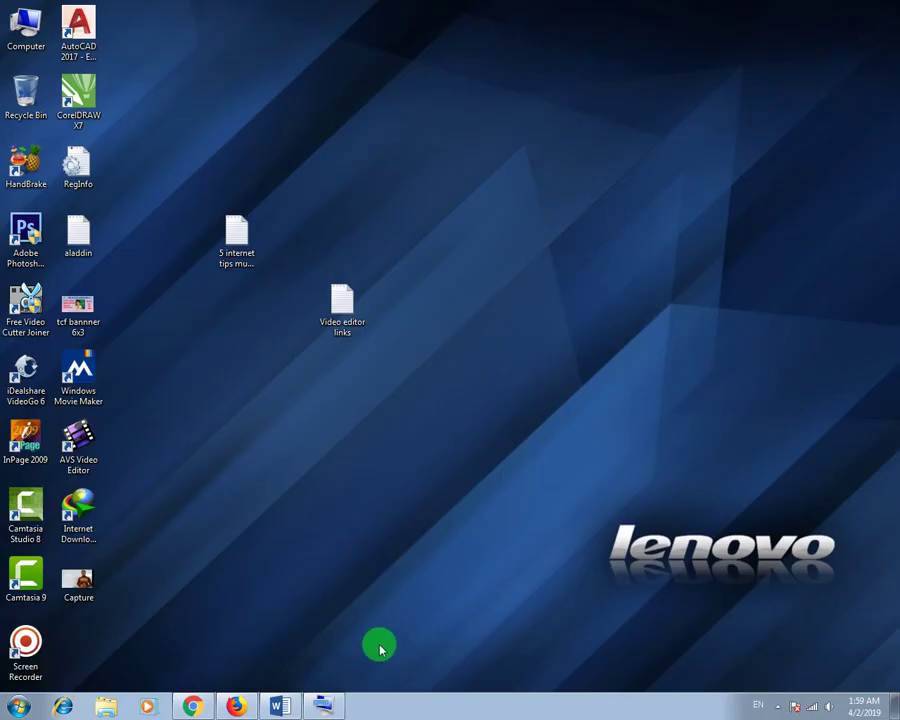
- Bring up the Get Knowledge YouTube channel in Firefox and show the hidden notification icons
{"action": "left_click", "coordinate": [238, 707]}
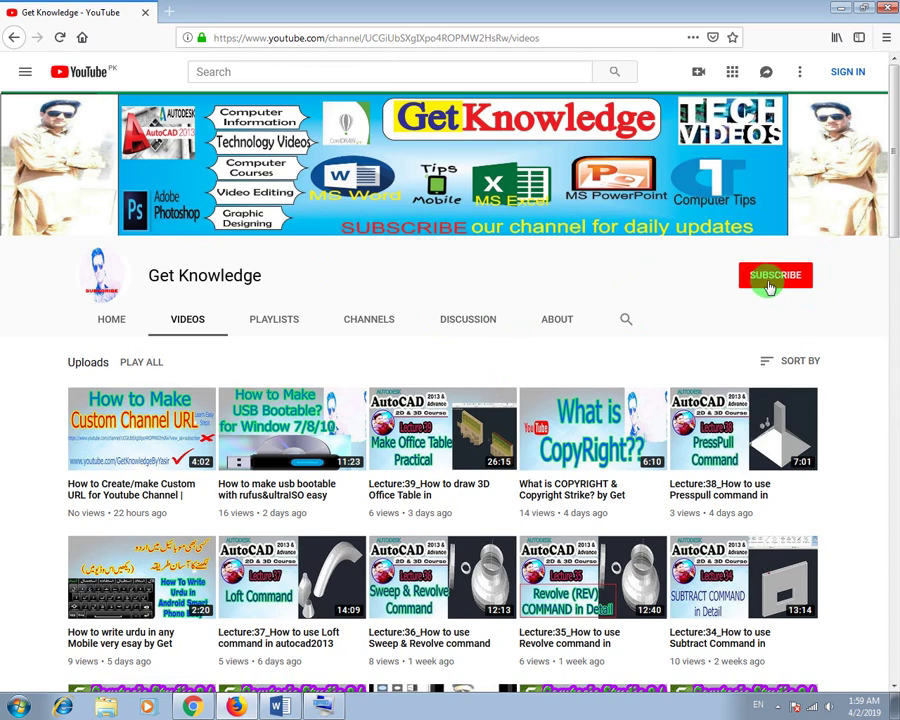
{"action": "left_click", "coordinate": [781, 708]}
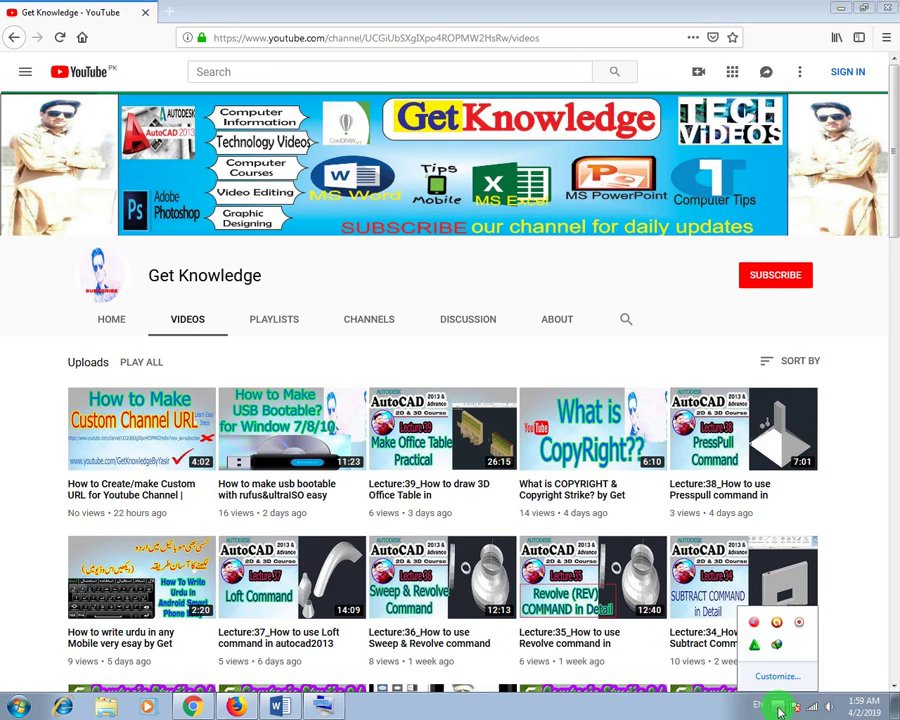